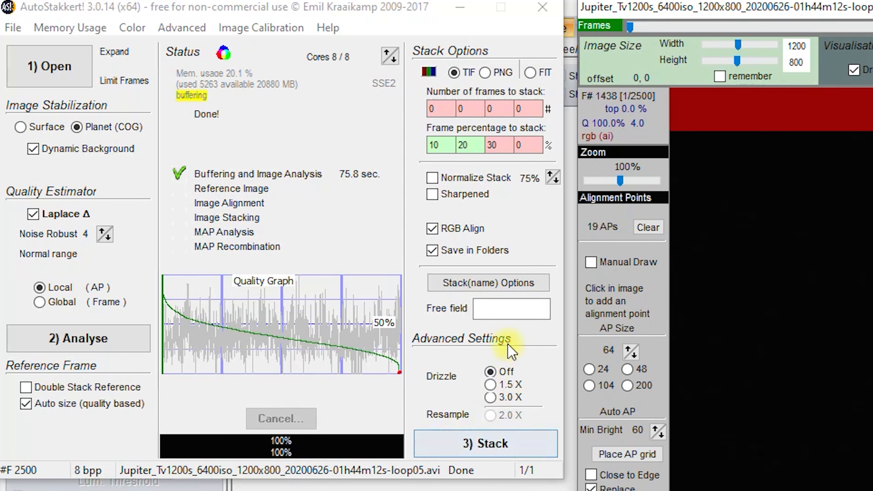
Enter Jupiter as the free-field text for the stack name and stack the analysed video at the set percentages.
click(519, 309)
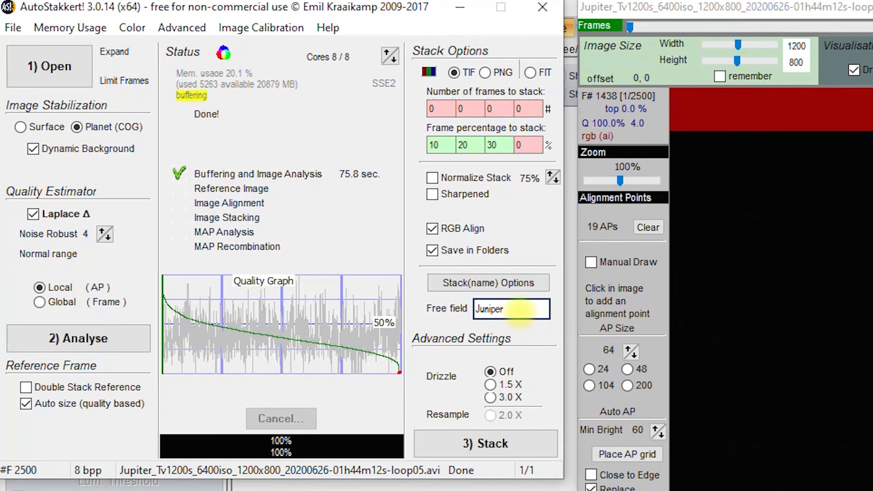
text(Juniper)
key(BackSpace)
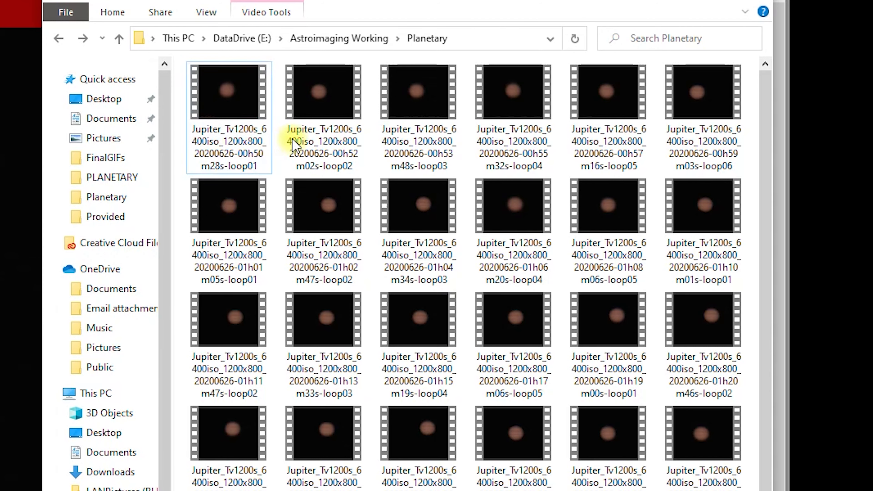
click(248, 103)
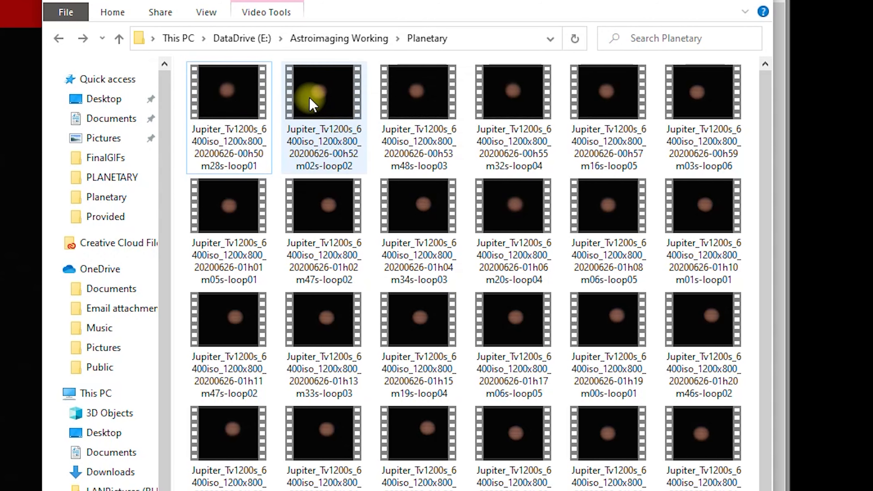
click(487, 174)
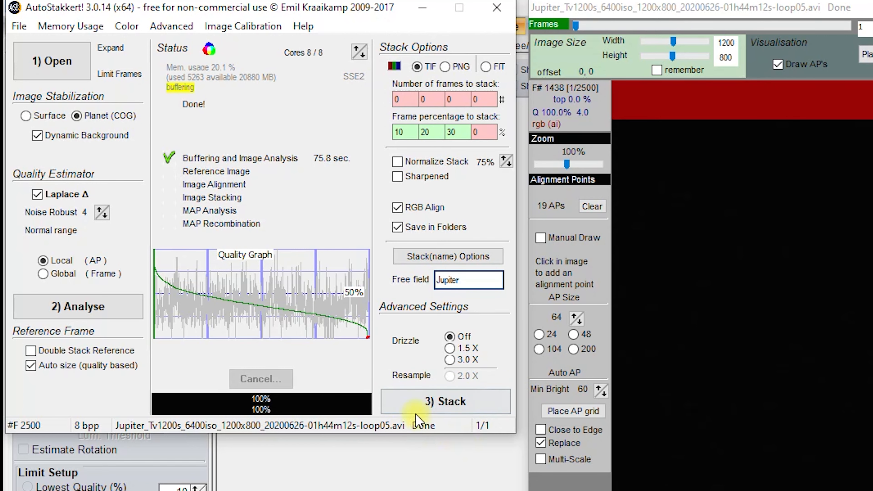
click(449, 401)
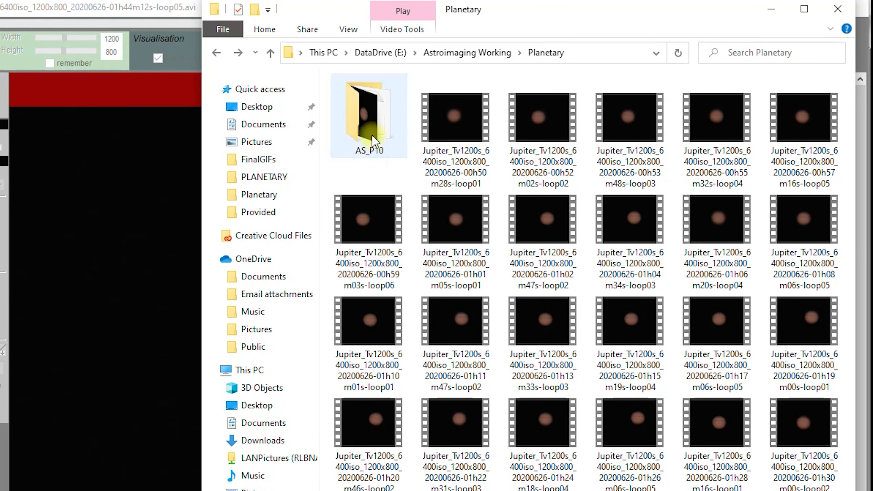
View the stacked Jupiter image in the AS_P10 folder, then close it and return to the Planetary folder.
double_click(372, 135)
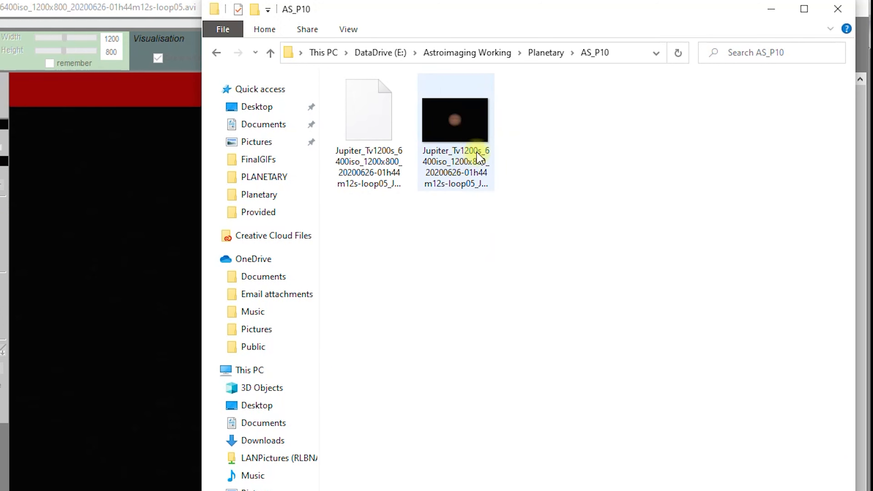
click(216, 53)
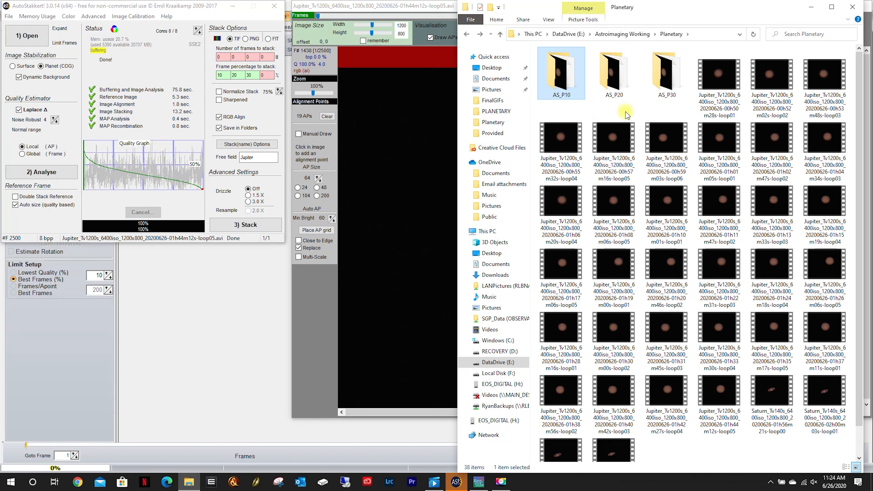
double_click(567, 76)
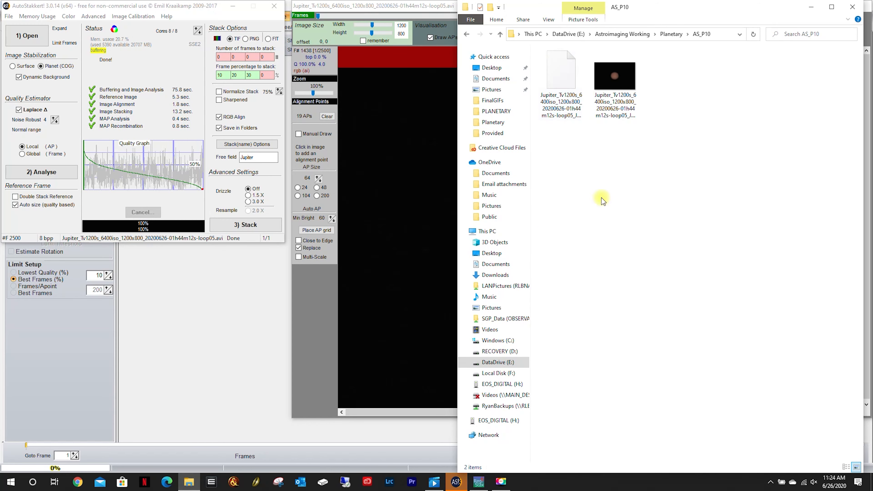
double_click(635, 88)
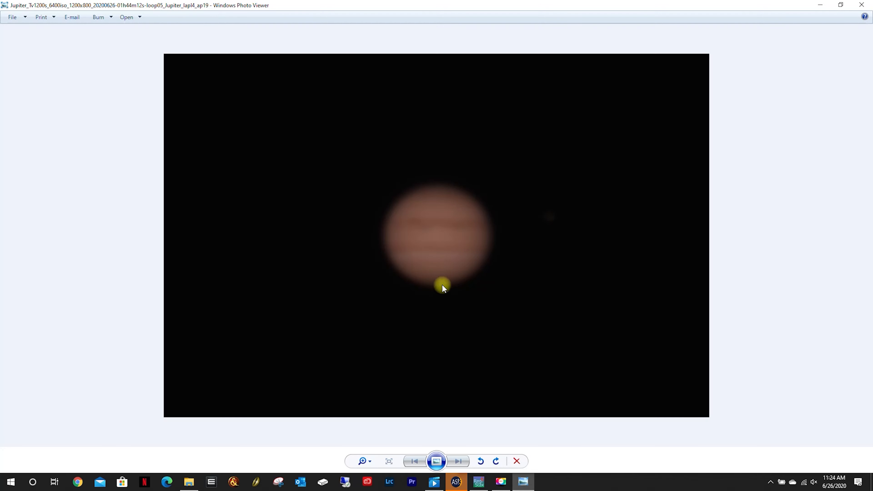
click(862, 5)
click(467, 33)
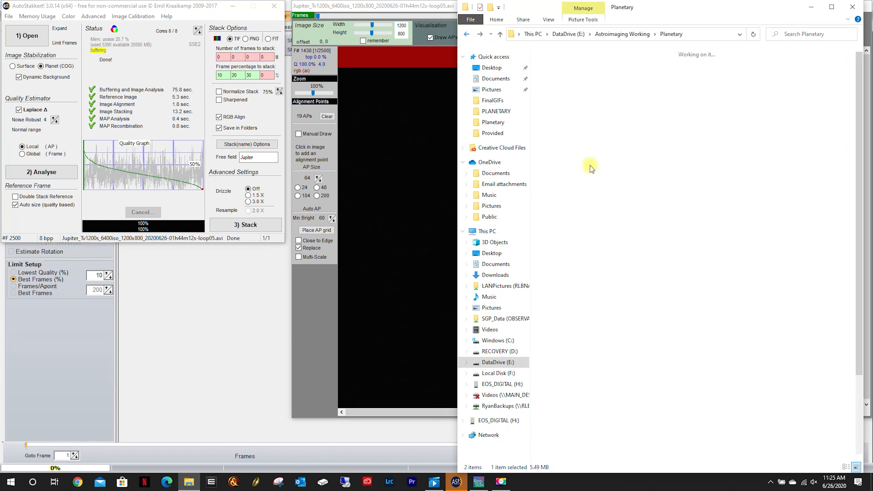
View the stacked Jupiter image in the AS_P20 folder, then close it and return to the Planetary folder.
double_click(625, 74)
double_click(605, 78)
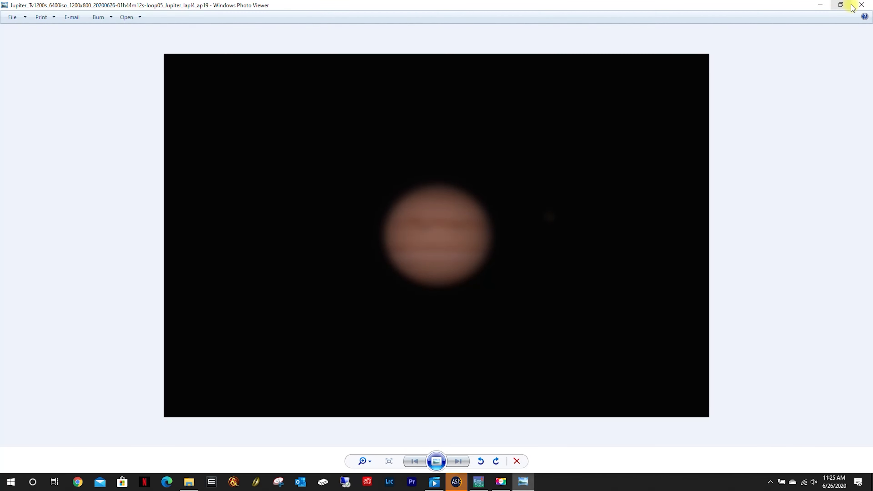
click(862, 6)
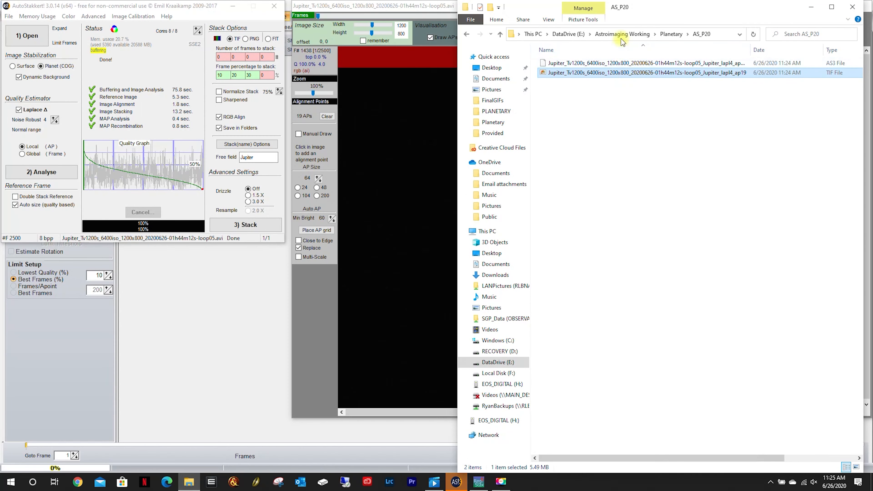
click(466, 34)
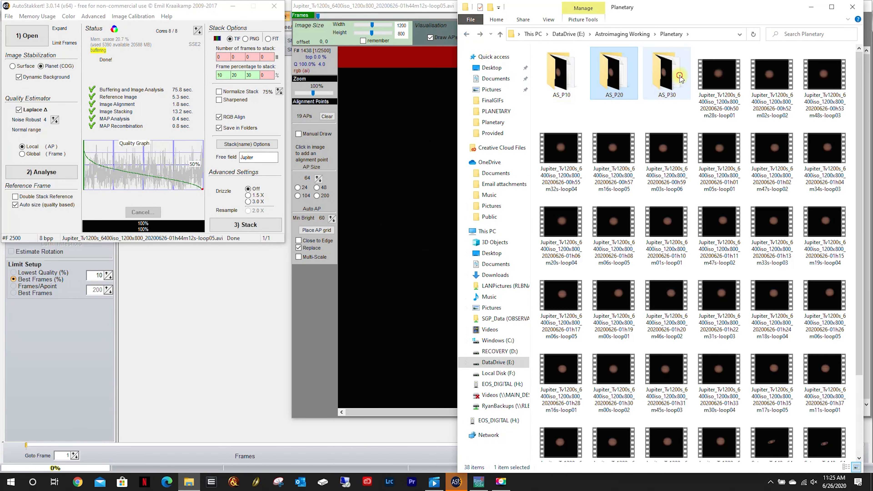
View the stacked Jupiter image in the AS_P30 folder, then close it and return to the Planetary folder.
double_click(676, 78)
double_click(631, 86)
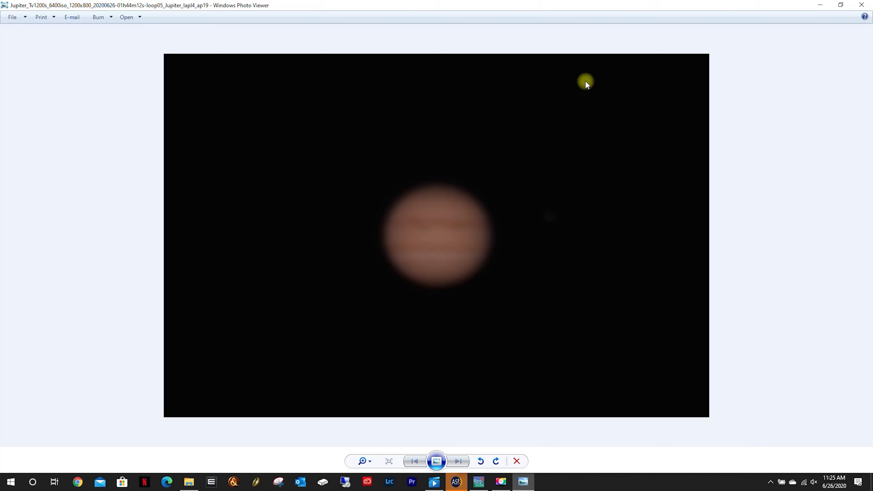
click(860, 6)
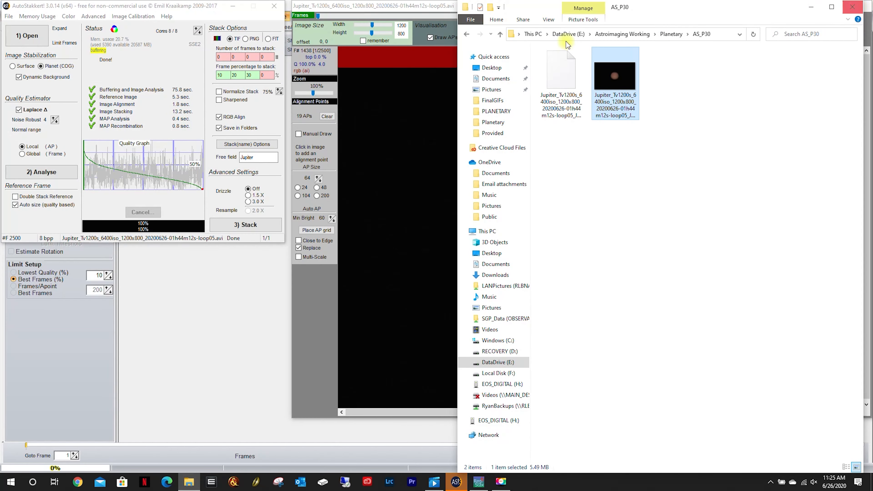
click(468, 35)
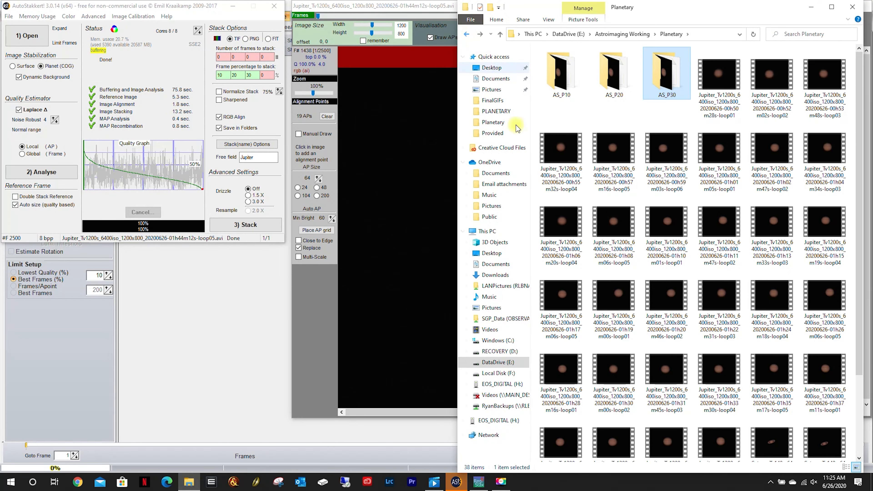
Switch to RegiStax and open the stacked Jupiter TIF from DataDrive (E:), Astroimaging Working, Planetary, AS_P10.
click(203, 313)
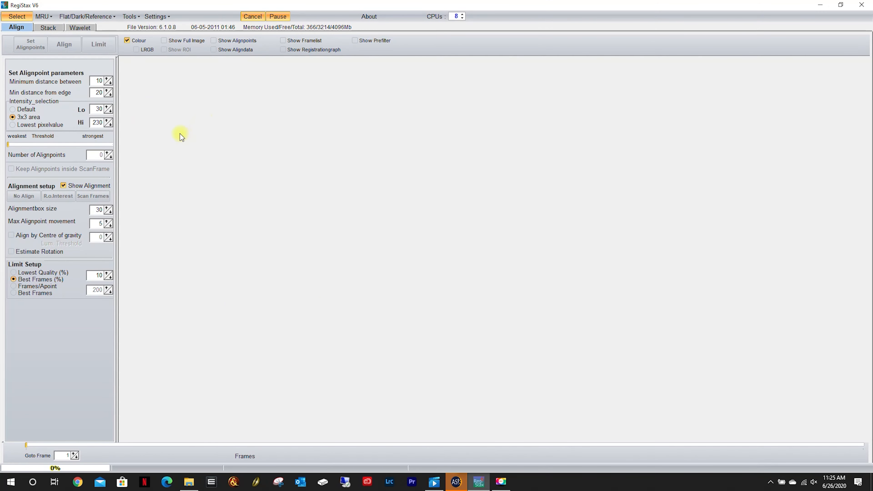
click(15, 17)
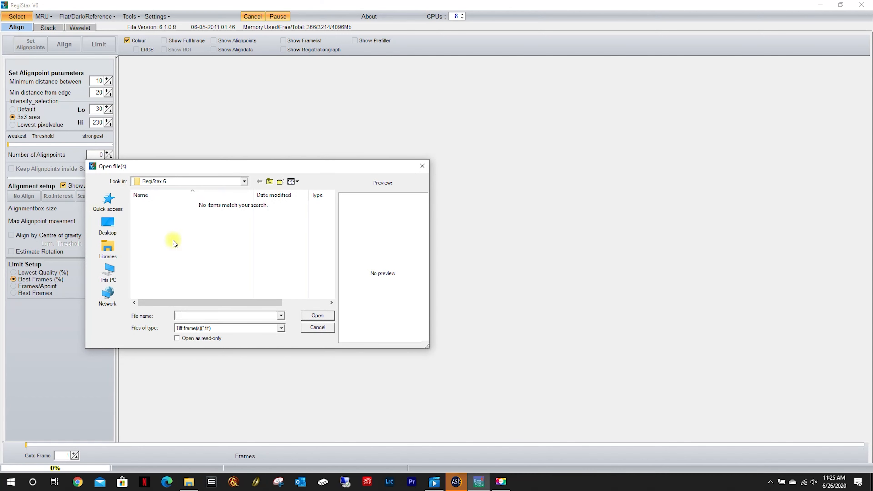
click(109, 272)
scroll(187, 241, down, 6)
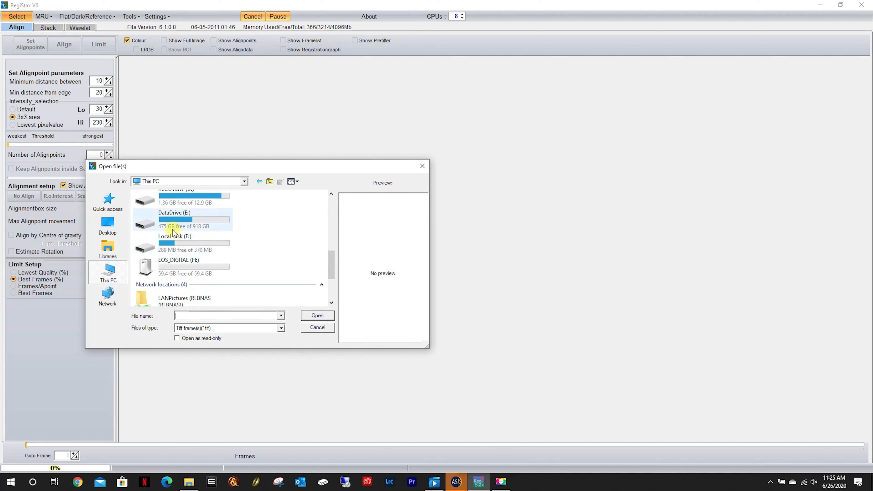
double_click(173, 229)
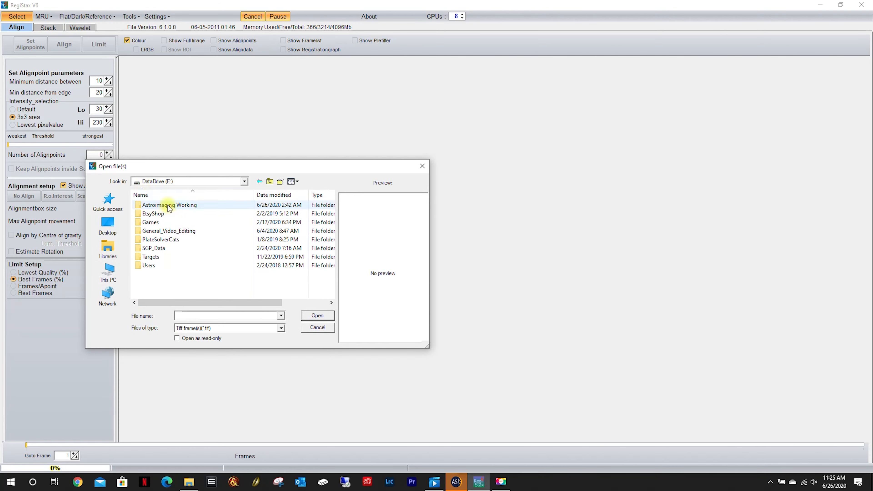
double_click(169, 206)
double_click(162, 222)
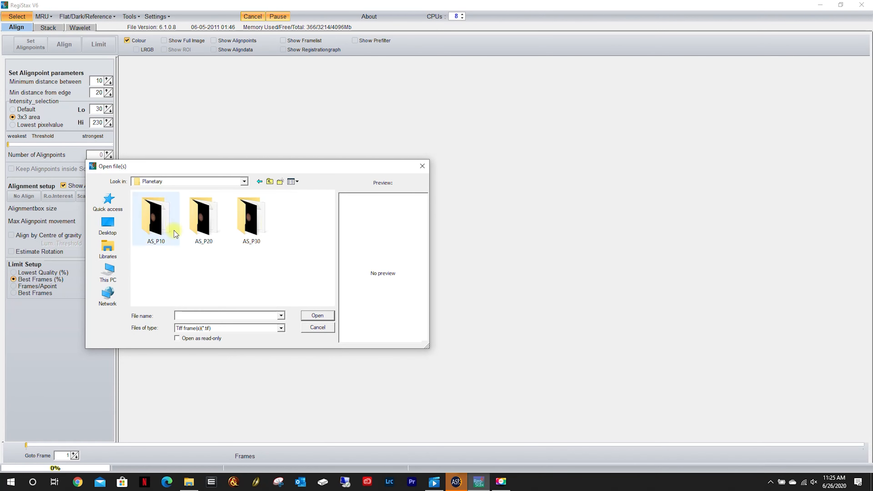
double_click(162, 216)
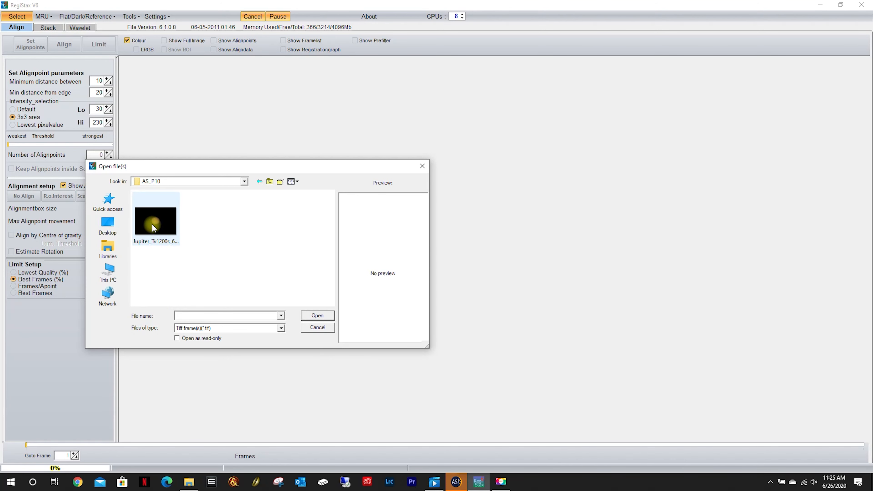
double_click(166, 236)
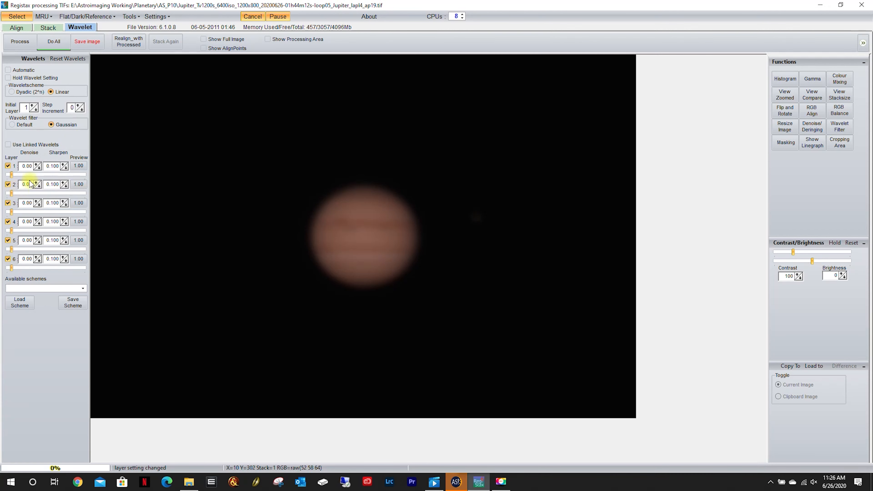
Raise wavelet layer 1 to 100 with sharpen 0.15 and denoise 0.300, and raise layer 6 to 100.
drag(11, 176, 118, 174)
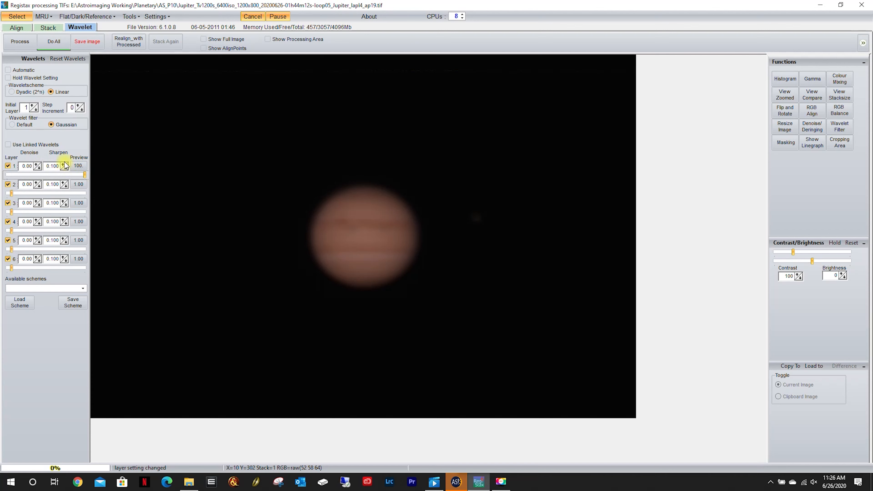
click(52, 167)
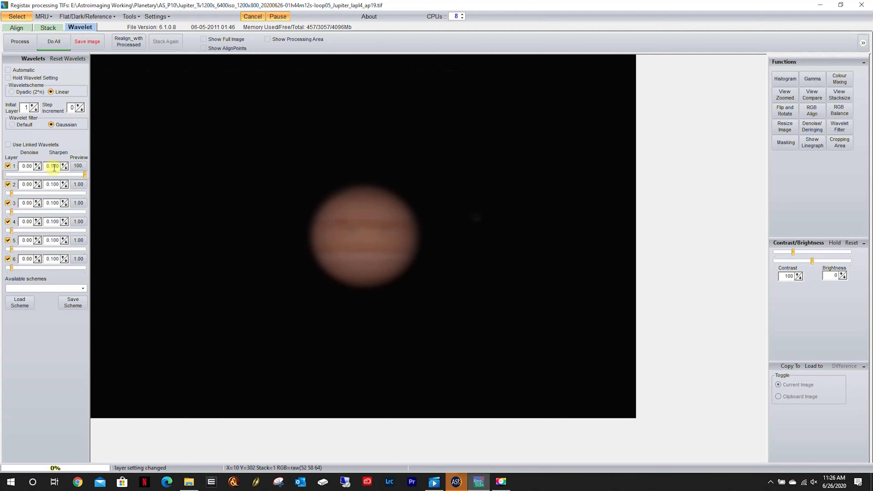
drag(53, 167, 59, 166)
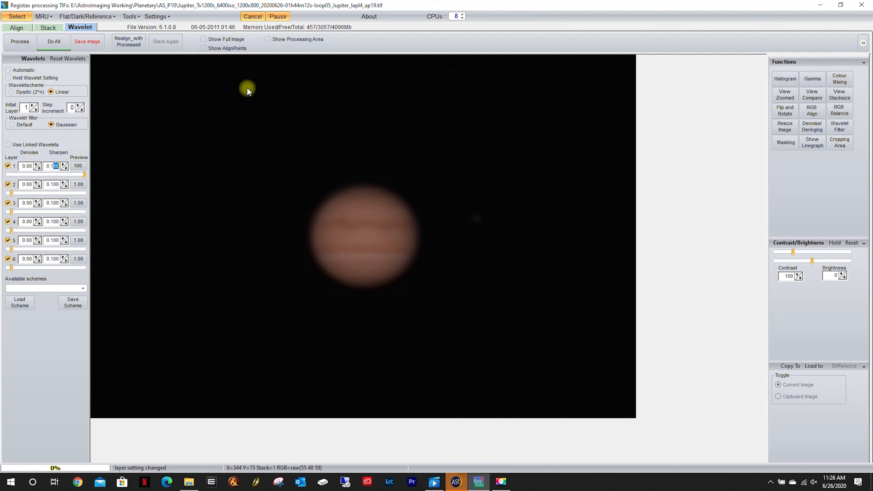
key(BackSpace)
text(5)
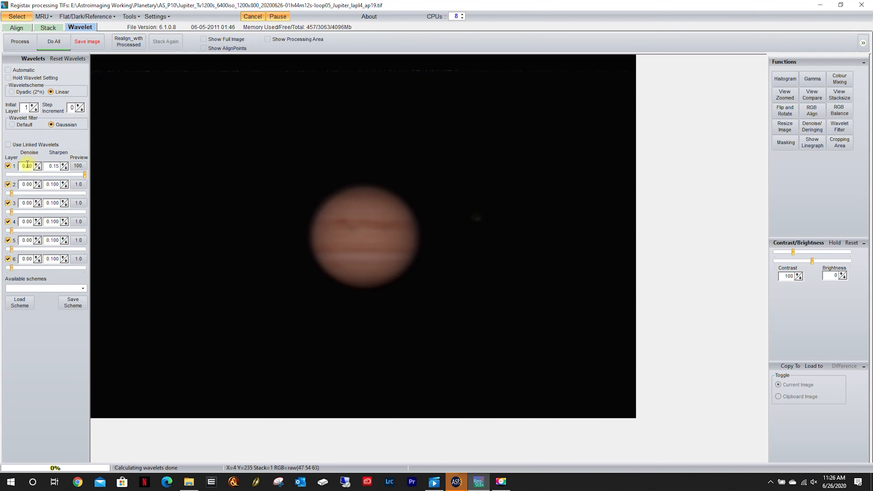
click(68, 184)
drag(11, 269, 216, 279)
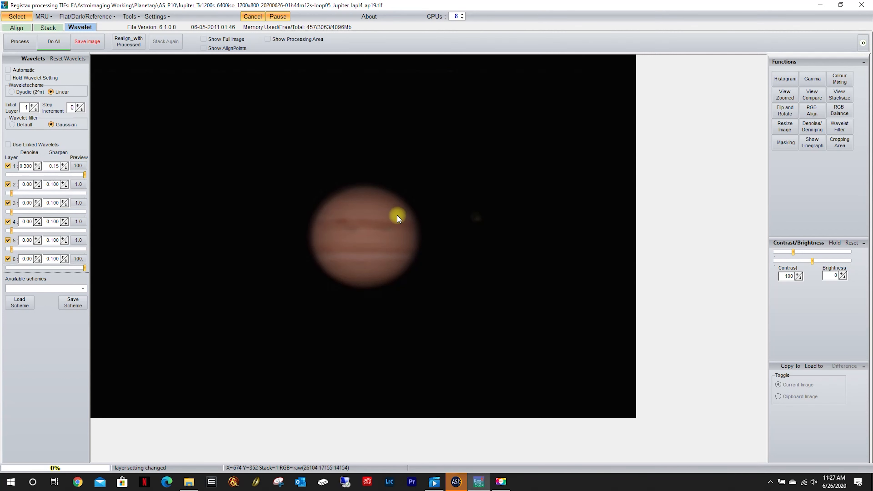
Open the RGB histogram, set its upper marker to 151 just past the red curve, and stretch the image contrast.
click(785, 80)
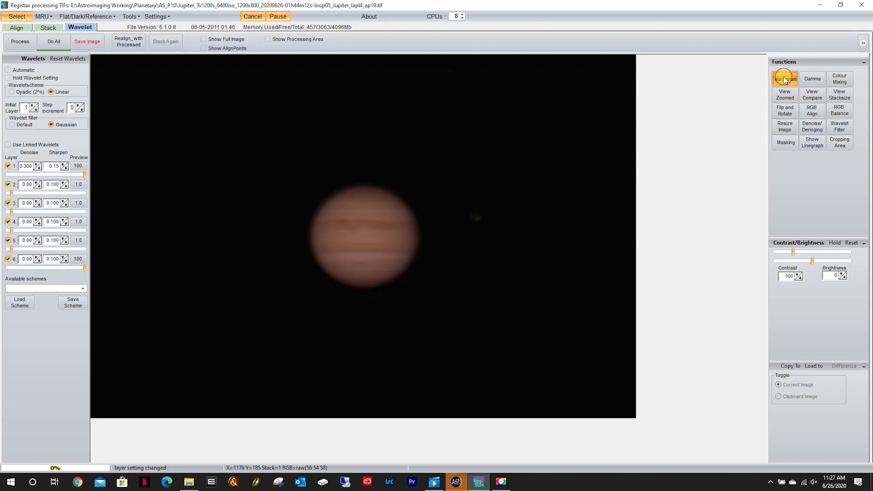
drag(369, 62, 246, 63)
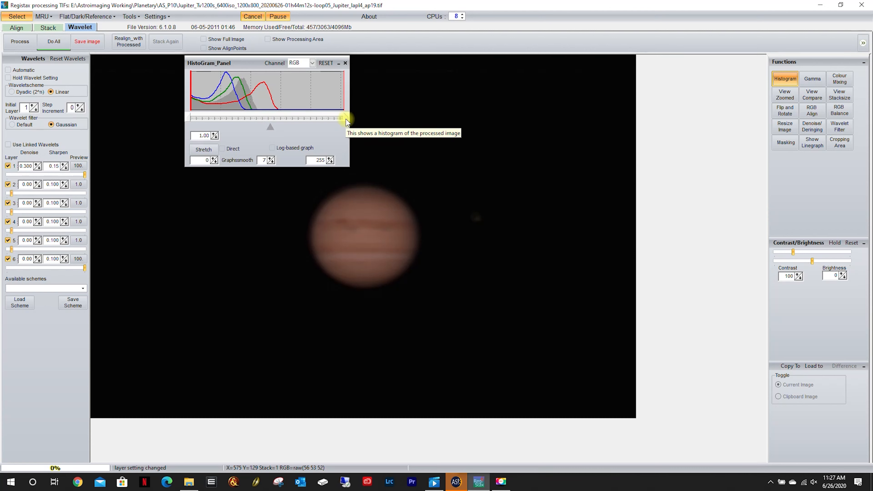
drag(346, 119, 283, 114)
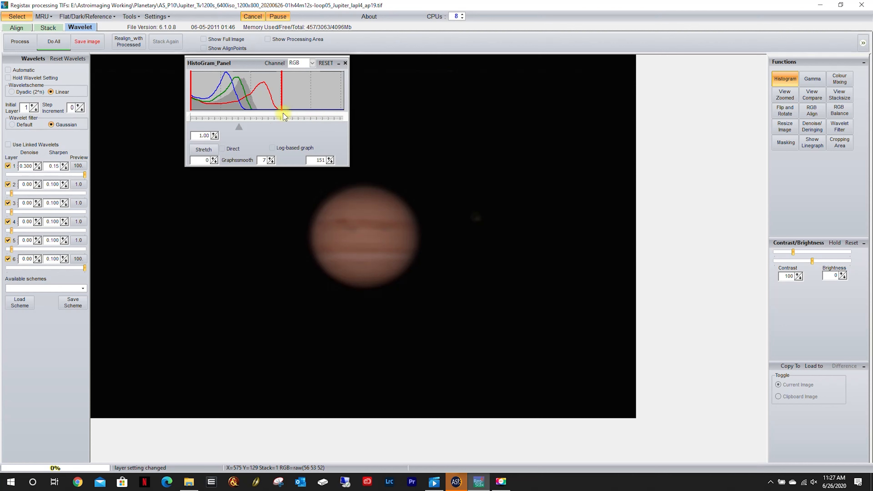
click(203, 150)
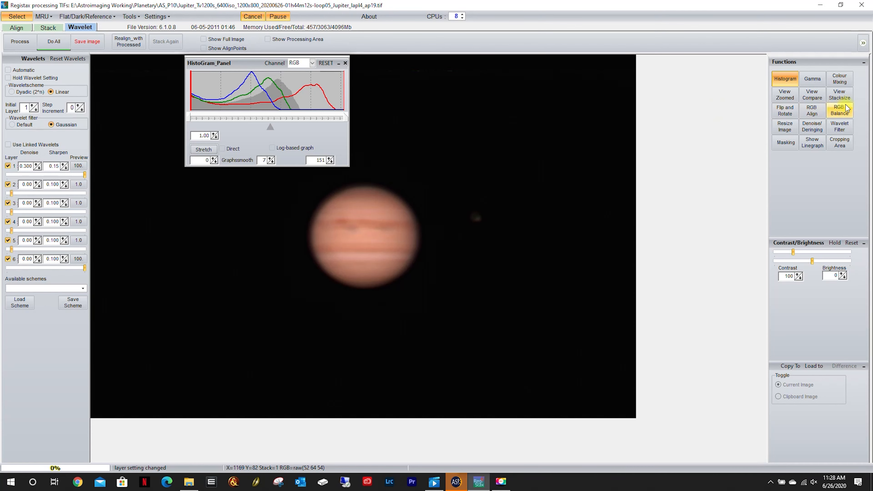
Apply an automatic RGB balance to the Jupiter image and close the balance settings.
click(840, 112)
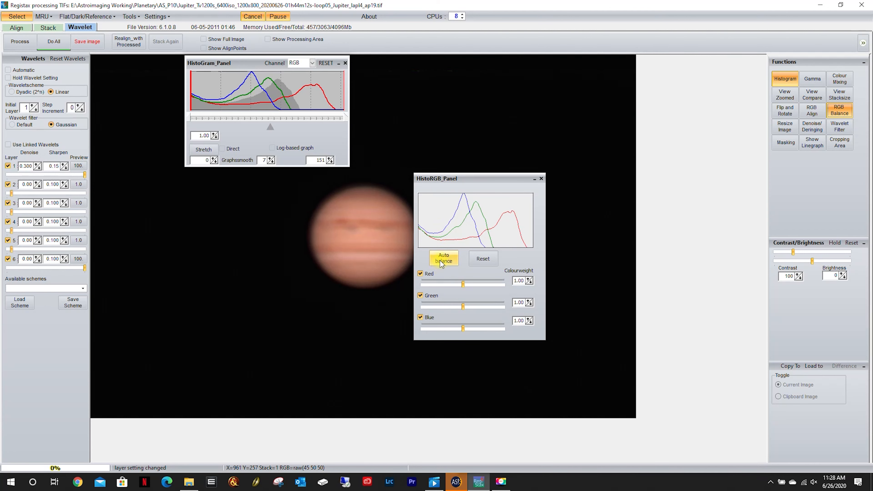
click(444, 257)
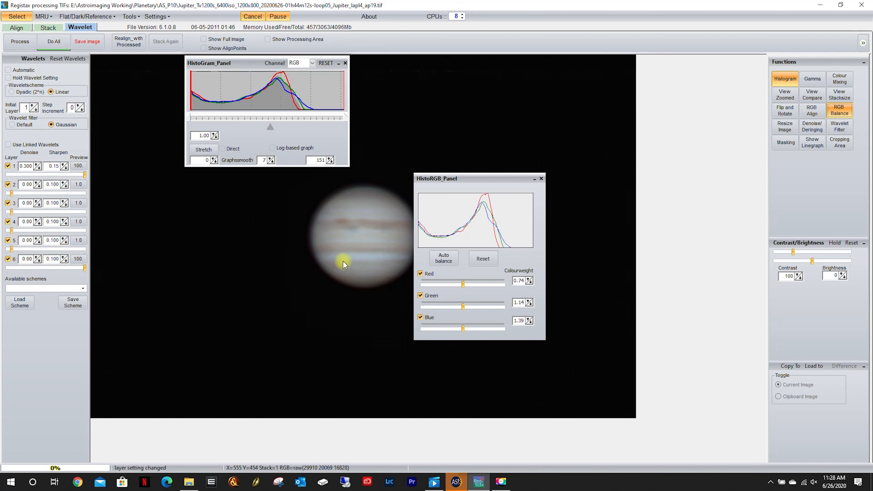
click(542, 179)
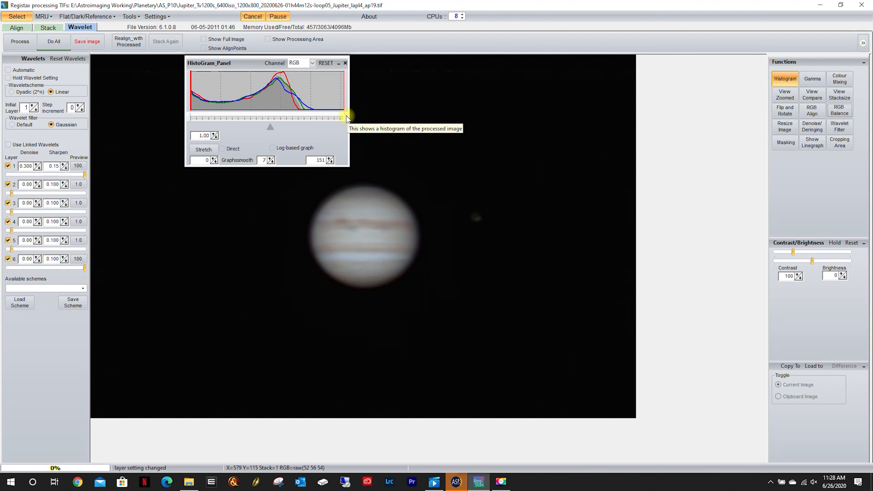
Lower the histogram's upper marker to 128, stretch the balanced image again, and close the histogram.
drag(343, 111, 320, 118)
click(204, 150)
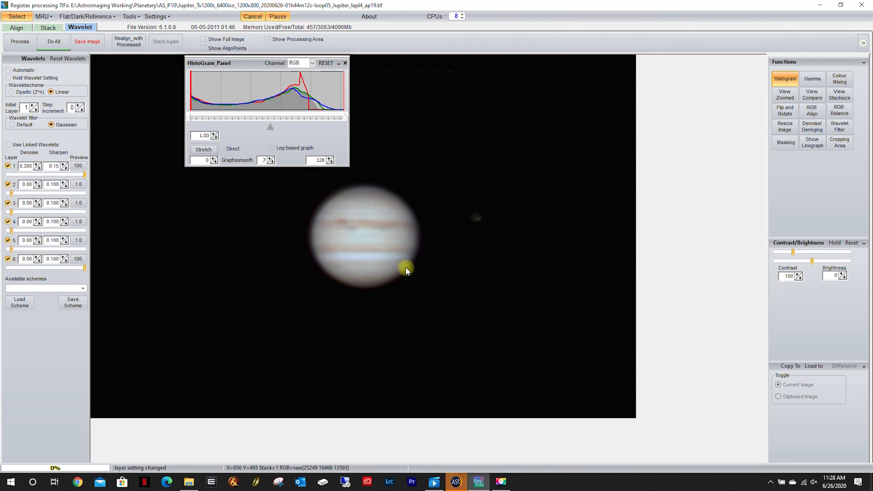
click(346, 63)
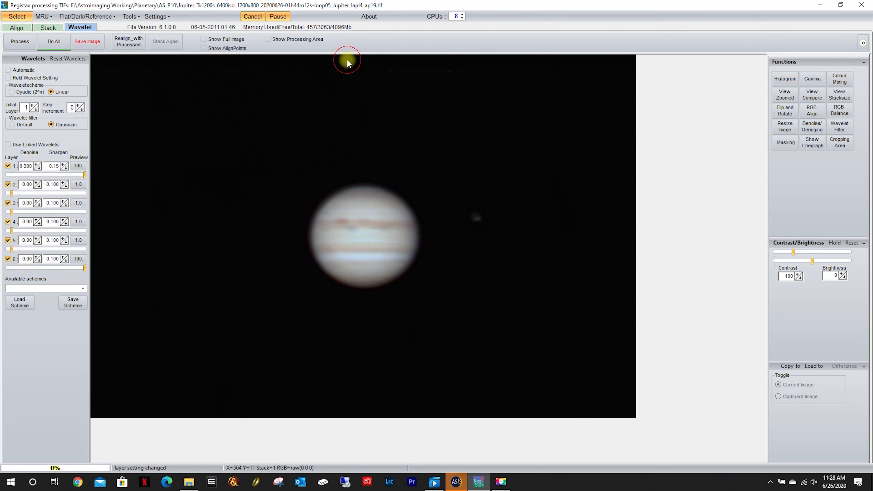
Save the processed Jupiter image in the AS_P10 folder as Jupiter_P10_L30 in 16-bit TIFF format.
click(87, 42)
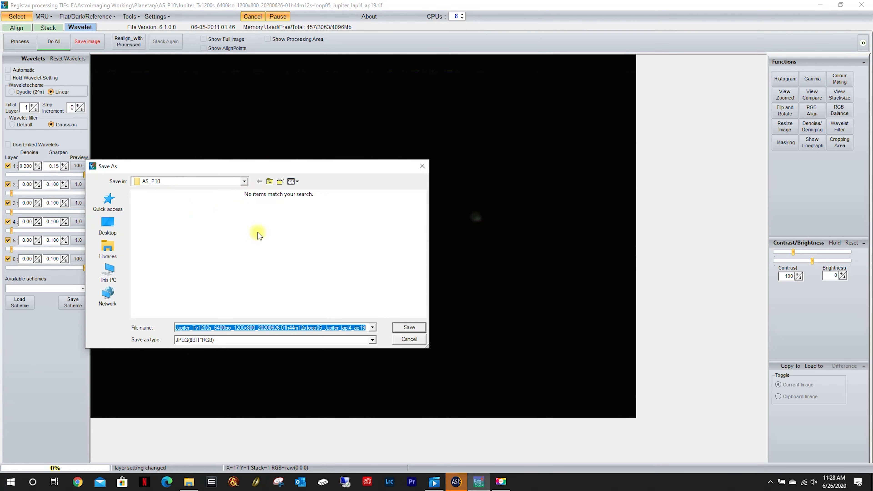
click(198, 328)
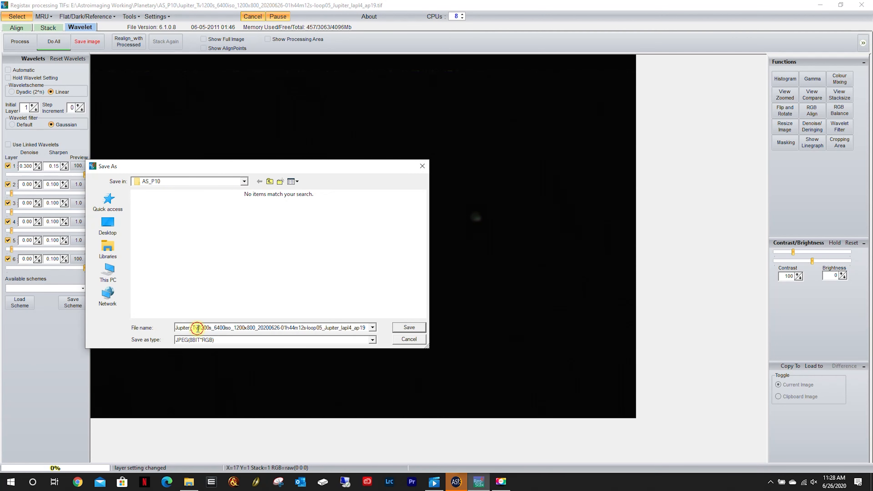
drag(192, 328, 423, 328)
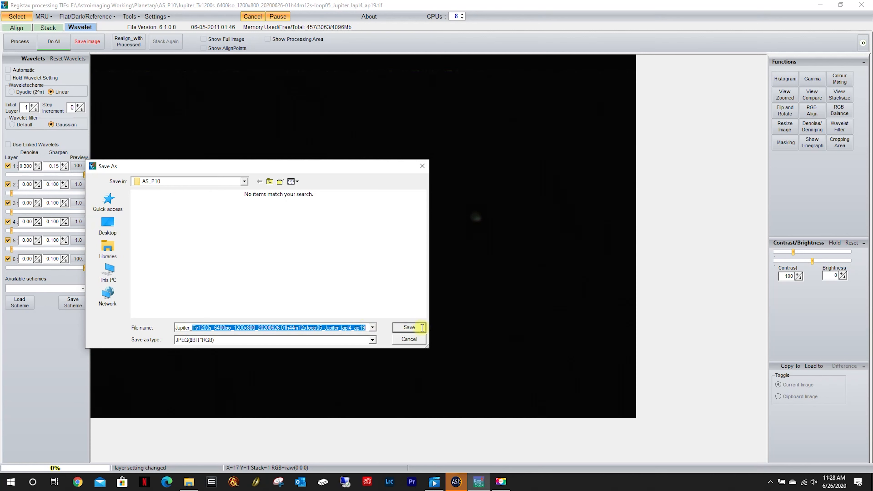
text(P10_L30)
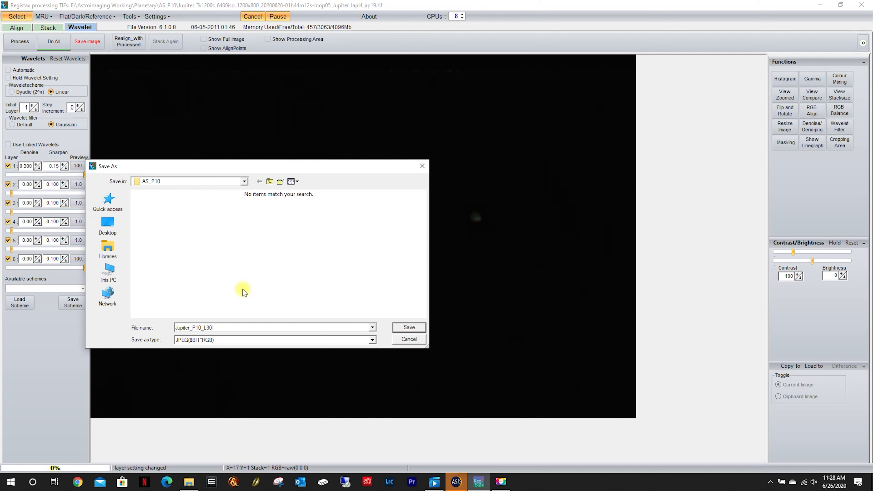
click(372, 340)
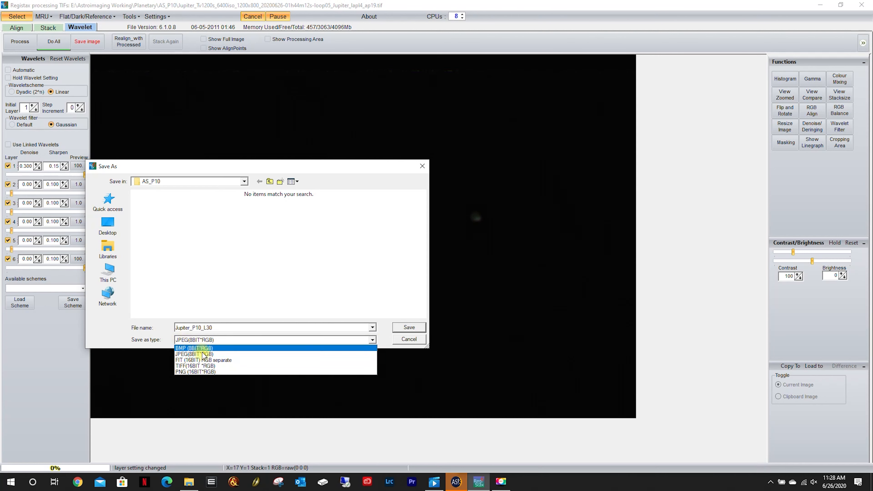
click(211, 366)
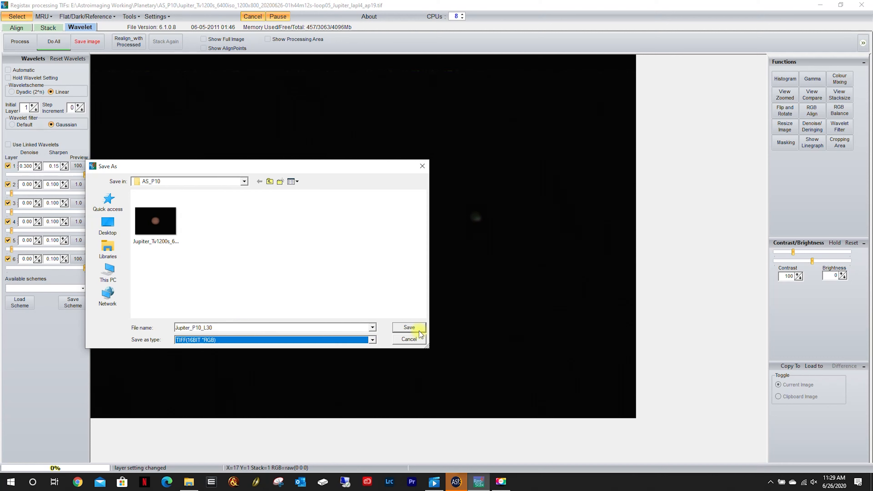
click(409, 327)
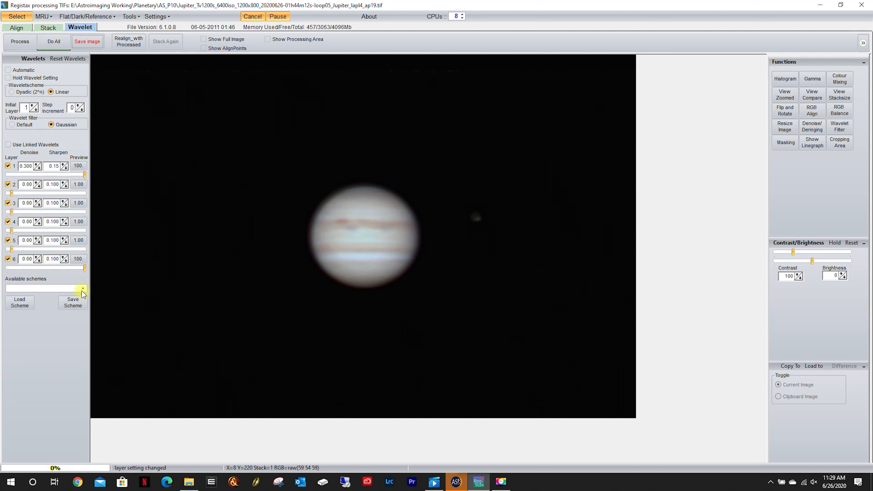
Save the current wavelet settings as a scheme named Planetary_Start in the RegiStax 6 folder.
click(72, 304)
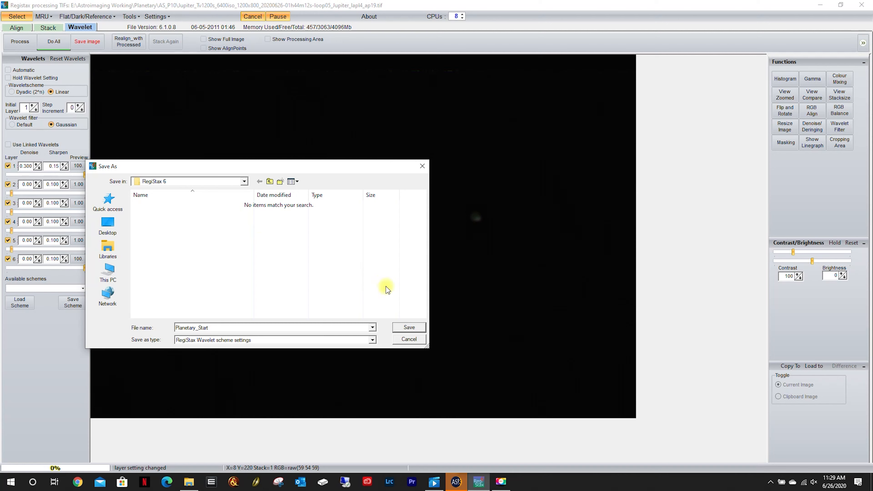
click(410, 328)
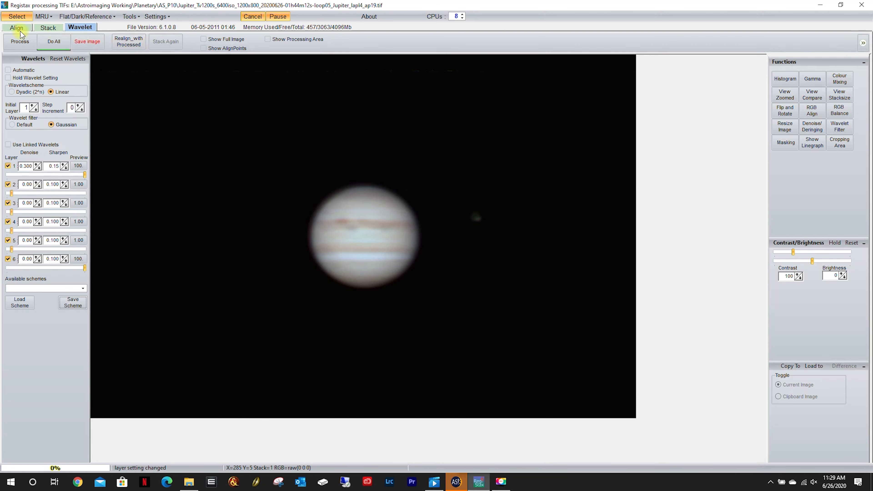
Open the stacked Jupiter TIF from the AS_P20 folder and load the Planetary_Start wavelet scheme onto it.
click(17, 16)
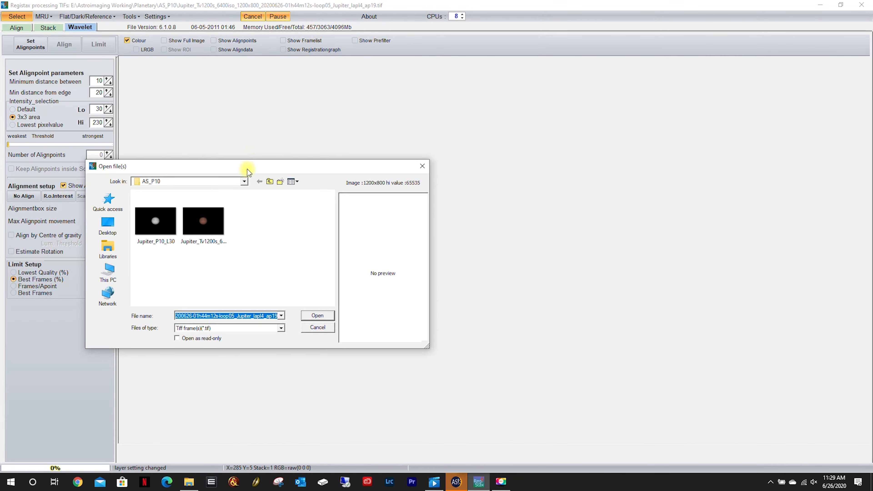
click(270, 182)
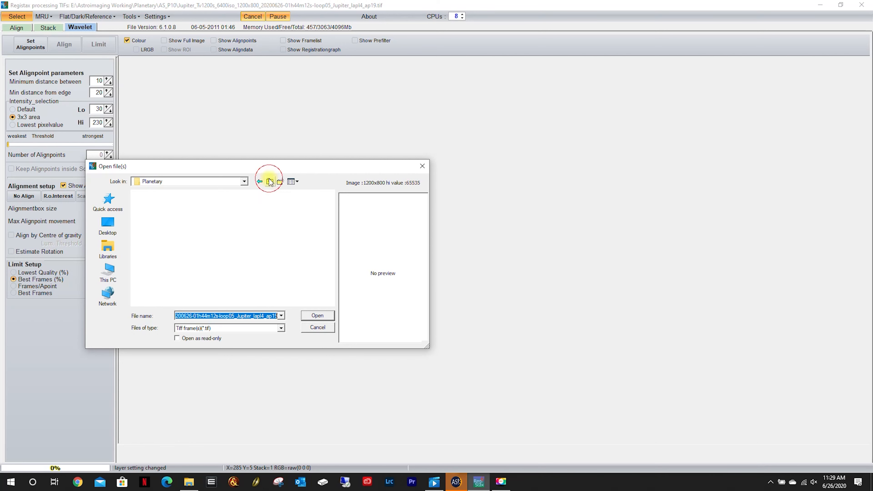
double_click(212, 225)
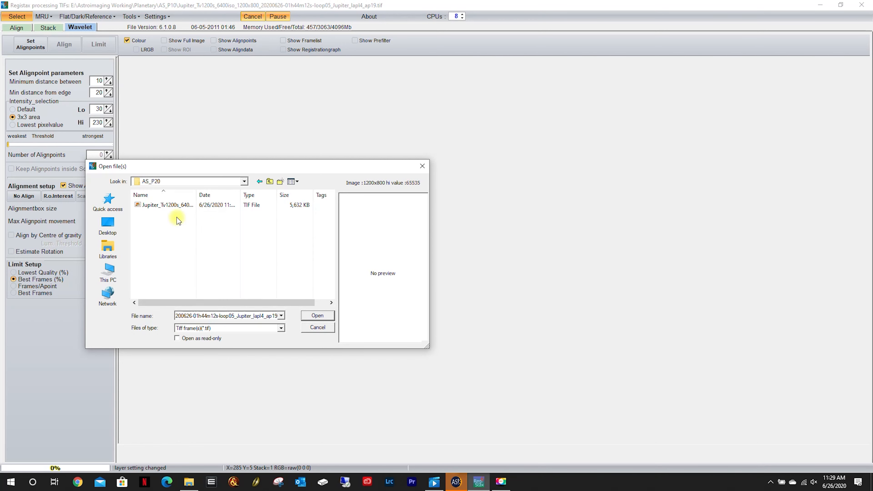
click(172, 204)
double_click(171, 204)
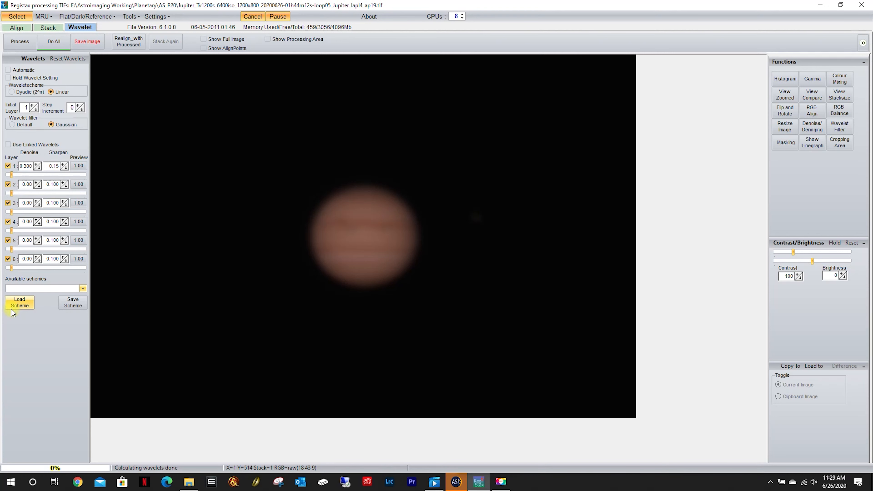
click(19, 302)
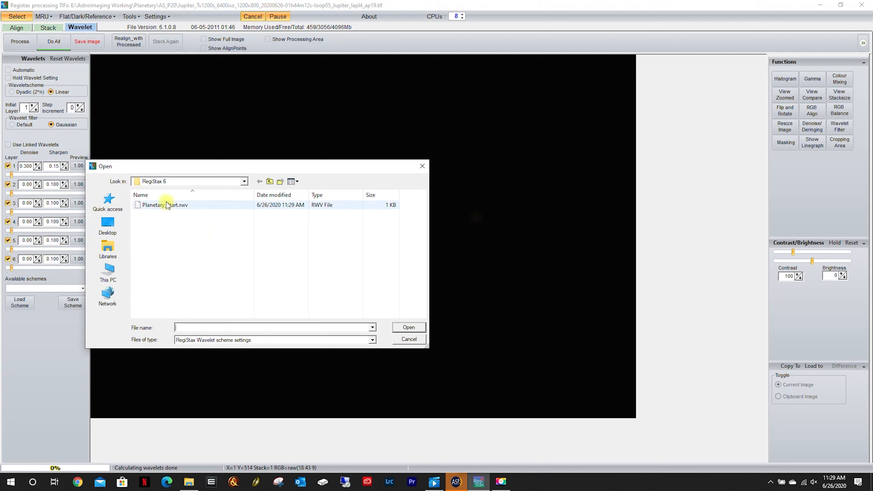
double_click(167, 206)
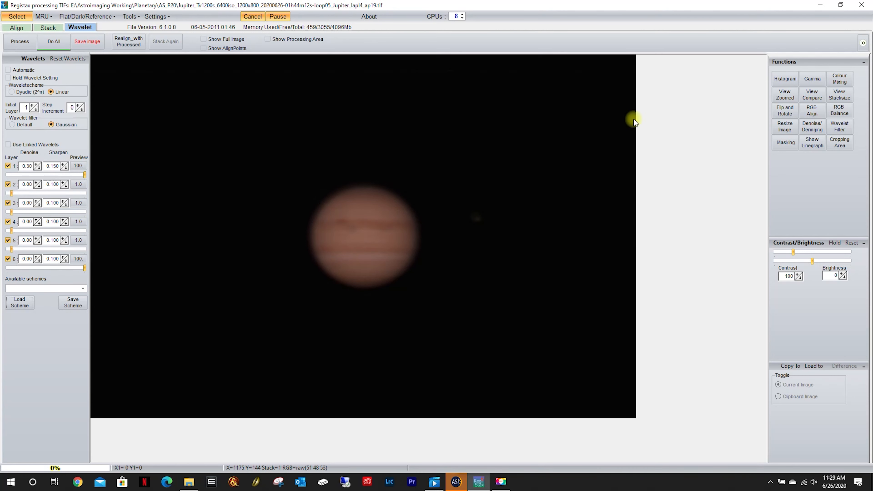
Set the RGB histogram's upper marker to 150, just past the red curve, and stretch the AS_P20 image.
click(785, 78)
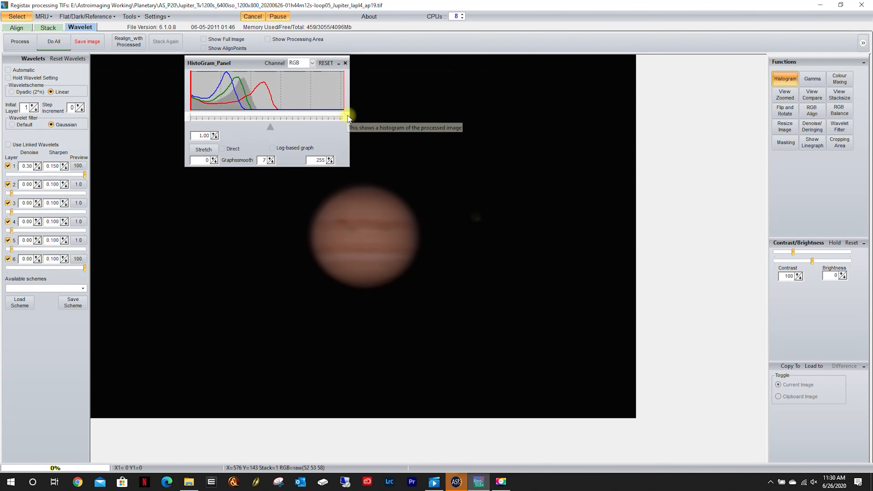
drag(344, 117, 287, 116)
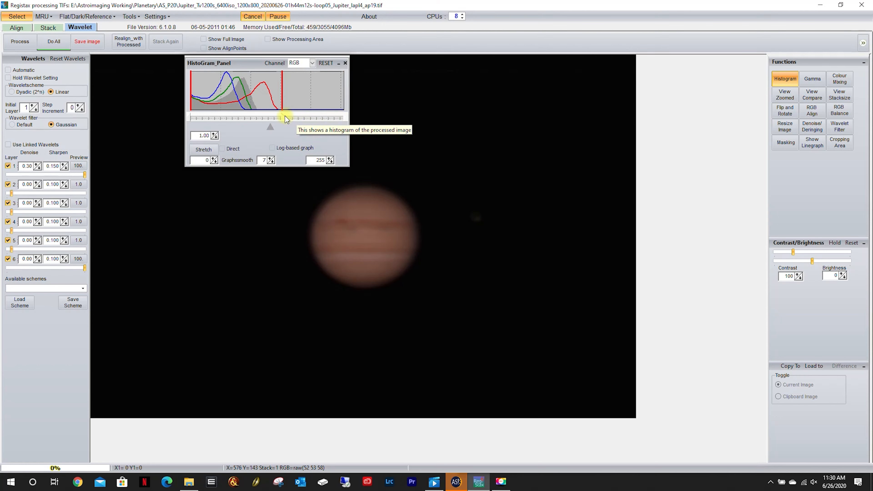
click(204, 149)
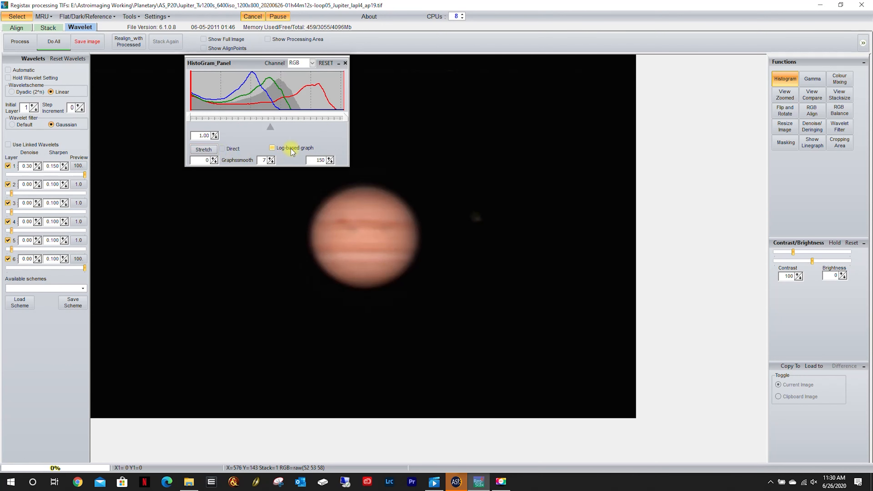
Apply an automatic RGB balance to the AS_P20 Jupiter image and close the balance settings.
click(837, 112)
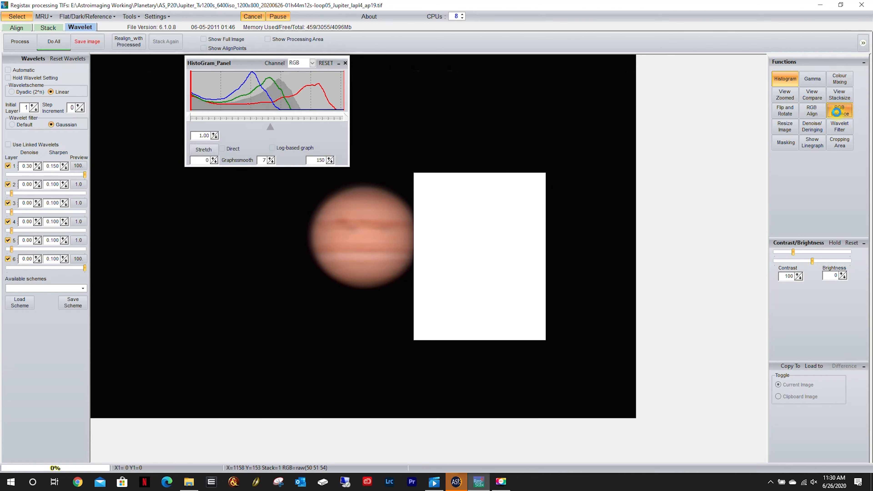
click(443, 256)
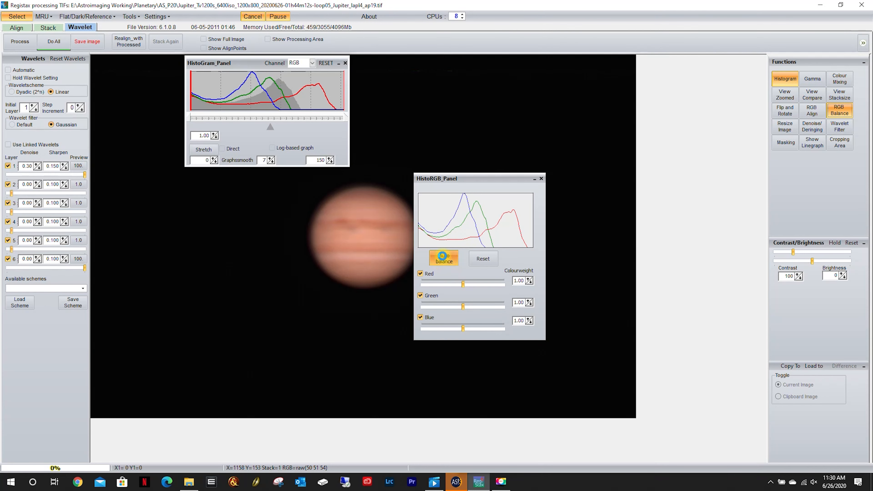
click(542, 178)
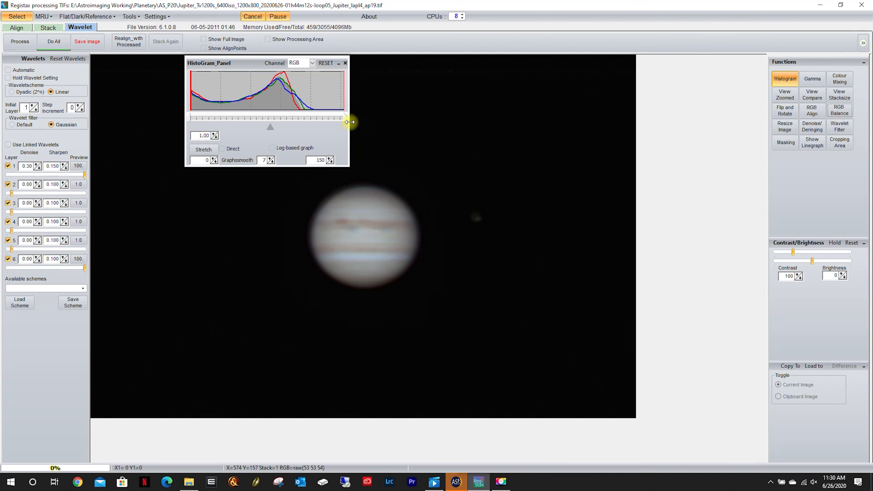
Lower the histogram's upper marker to 124, stretch the balanced AS_P20 image again, and close the histogram.
drag(345, 117, 319, 120)
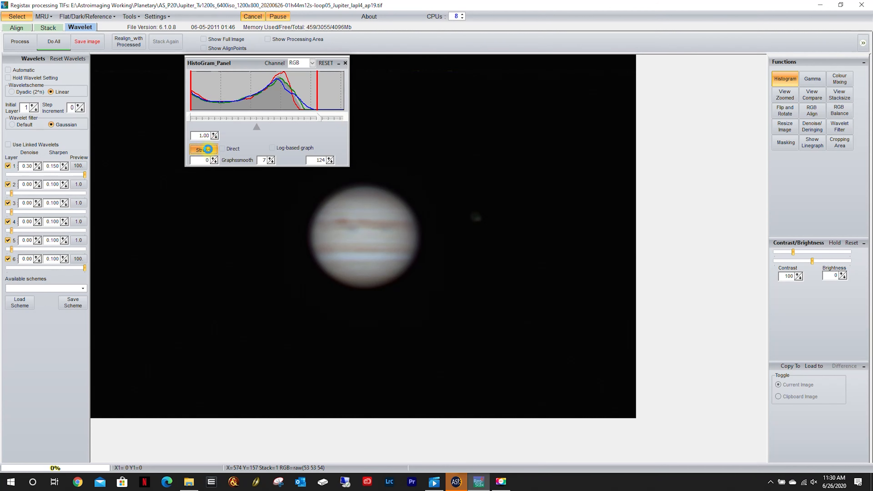
click(203, 150)
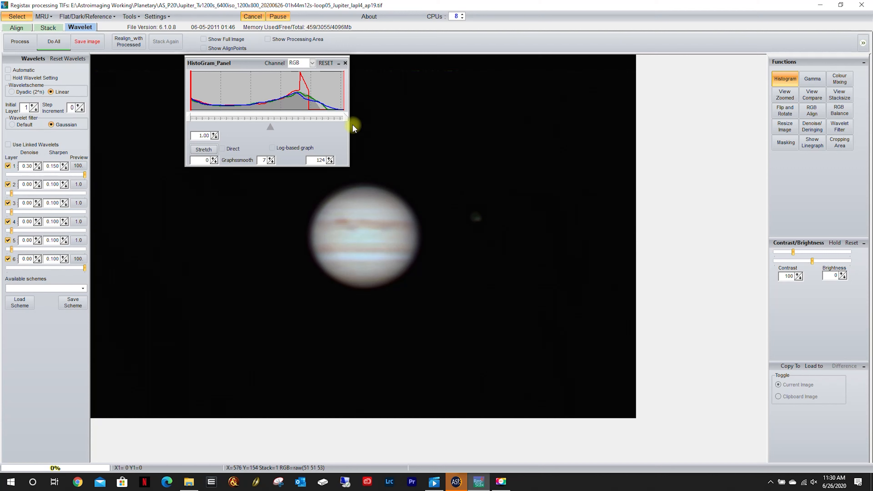
click(345, 63)
Save the processed image in the AS_P20 folder as the 16-bit TIFF Jupiter_P20_L30.
click(85, 42)
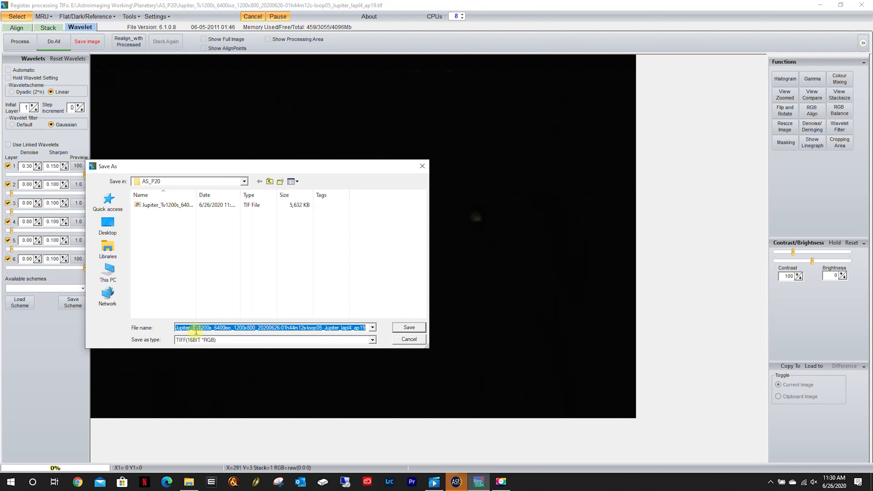
text(Jupite)
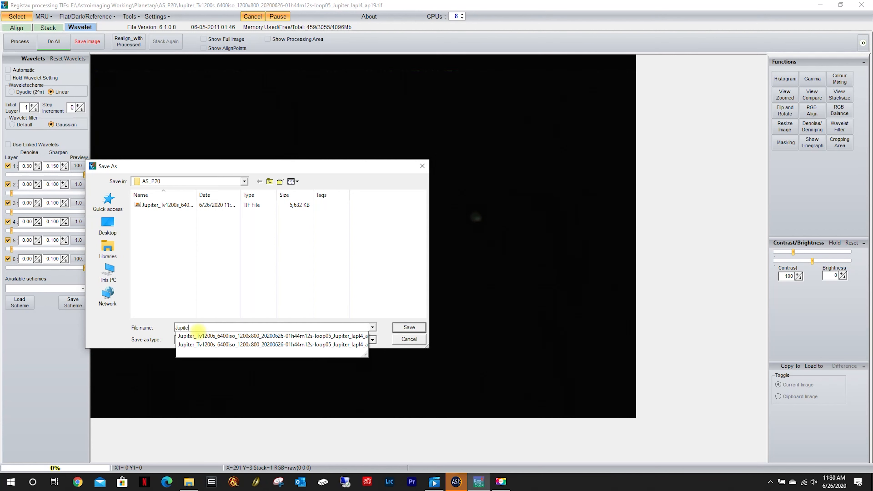
text(r_P20_L30)
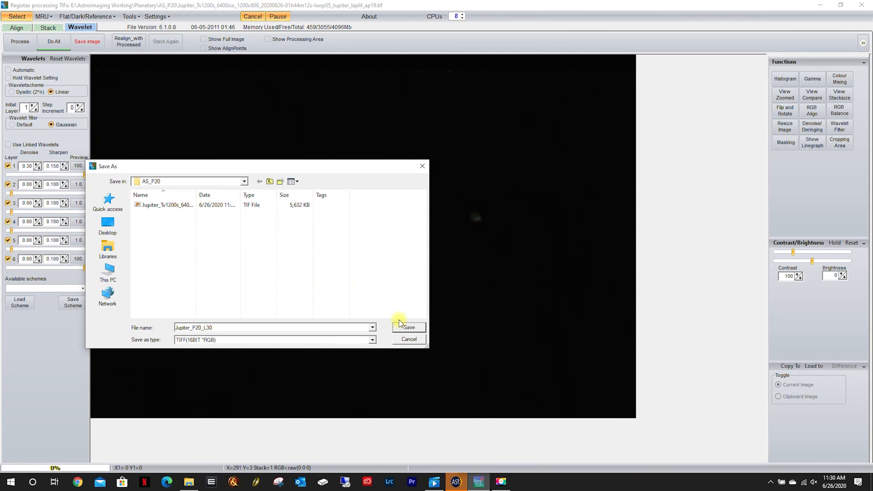
click(409, 329)
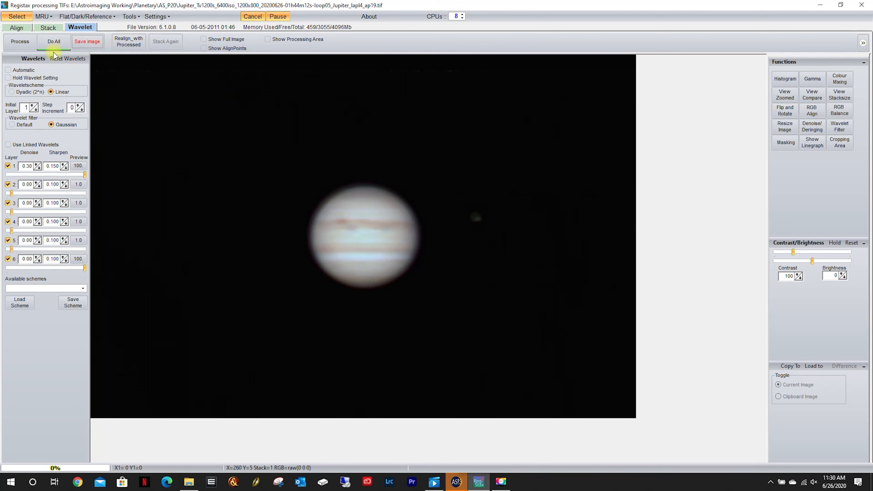
Open the stacked Jupiter TIF from the AS_P30 folder and apply the saved Planetary_Start wavelet scheme.
click(14, 17)
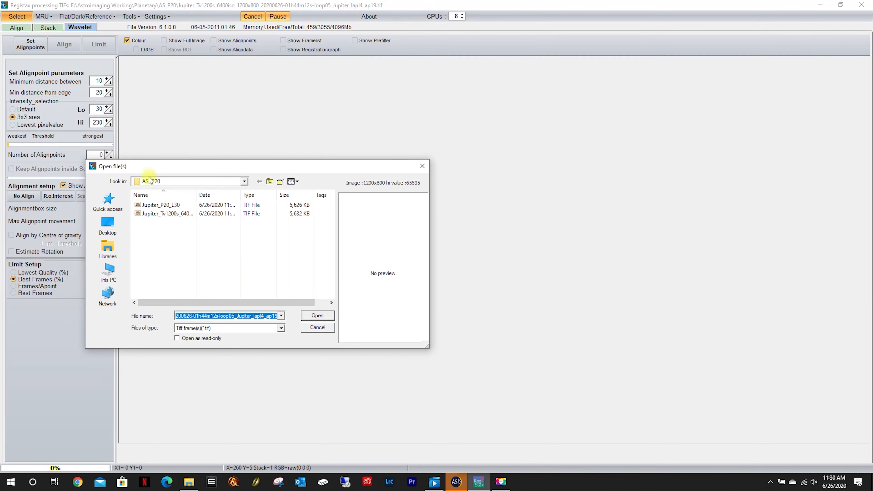
click(270, 182)
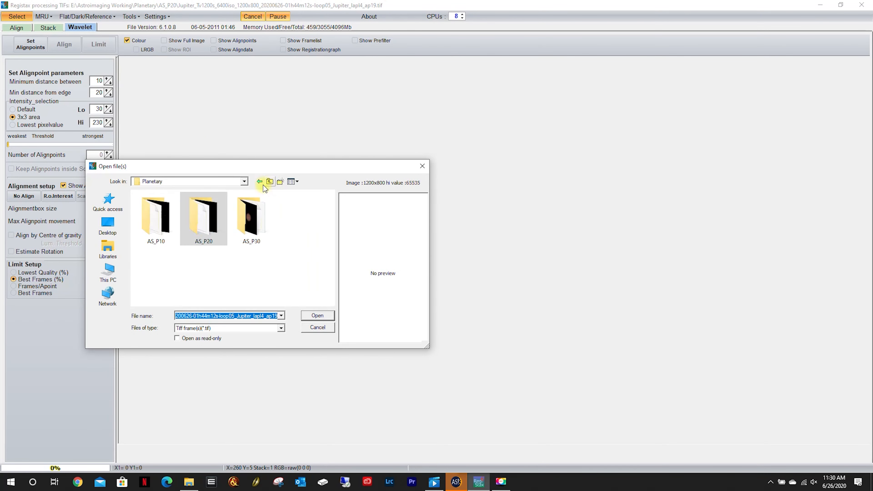
double_click(242, 230)
double_click(156, 228)
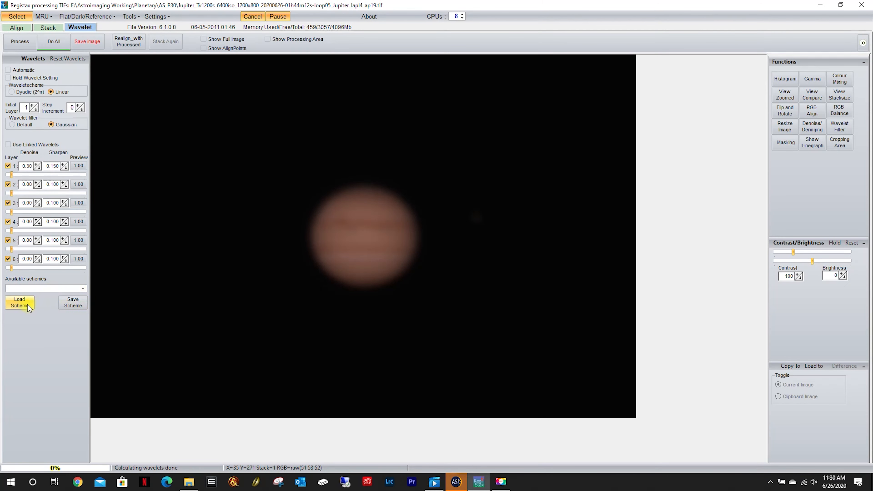
click(27, 305)
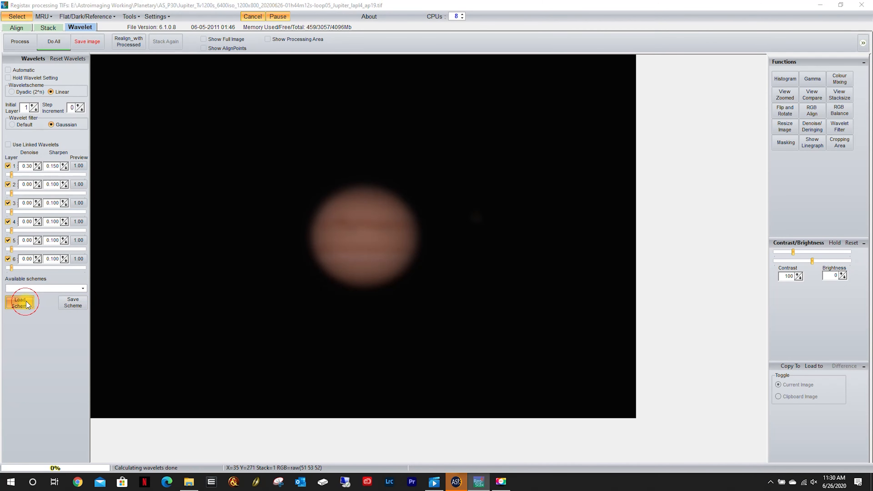
double_click(151, 205)
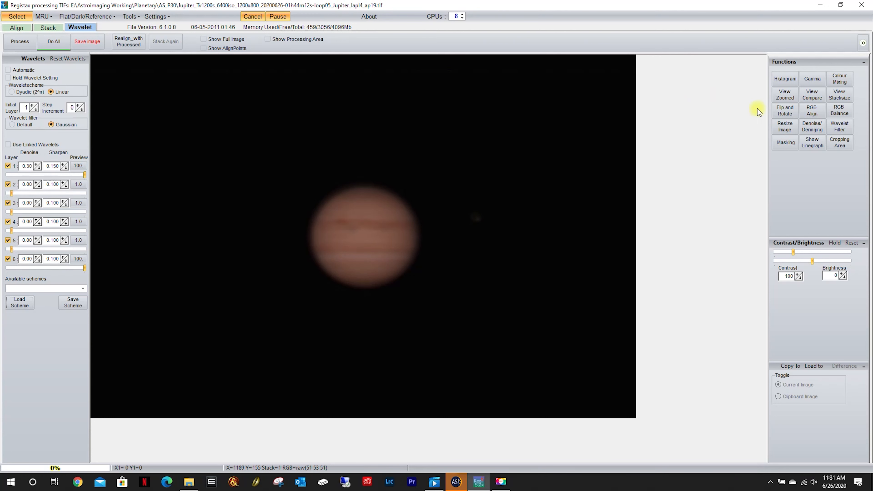
Set the RGB histogram's upper marker to 153, just past the red curve, and stretch the AS_P30 image.
click(785, 79)
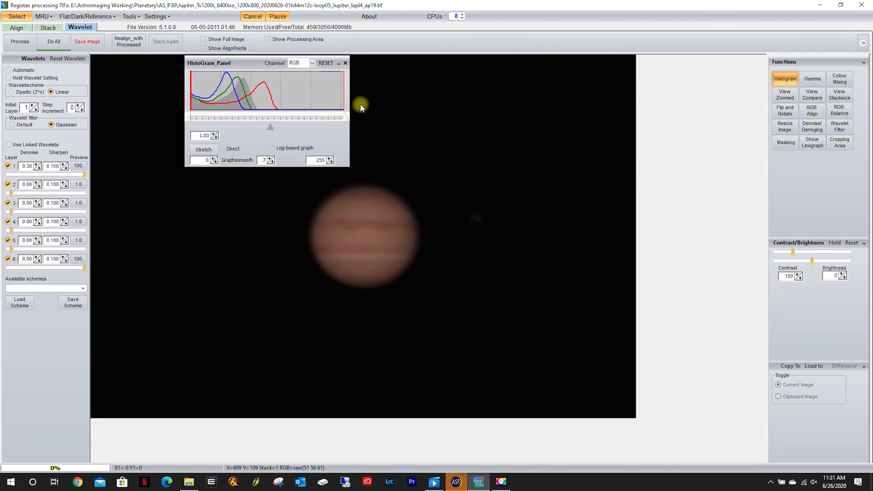
drag(344, 118, 286, 117)
click(204, 149)
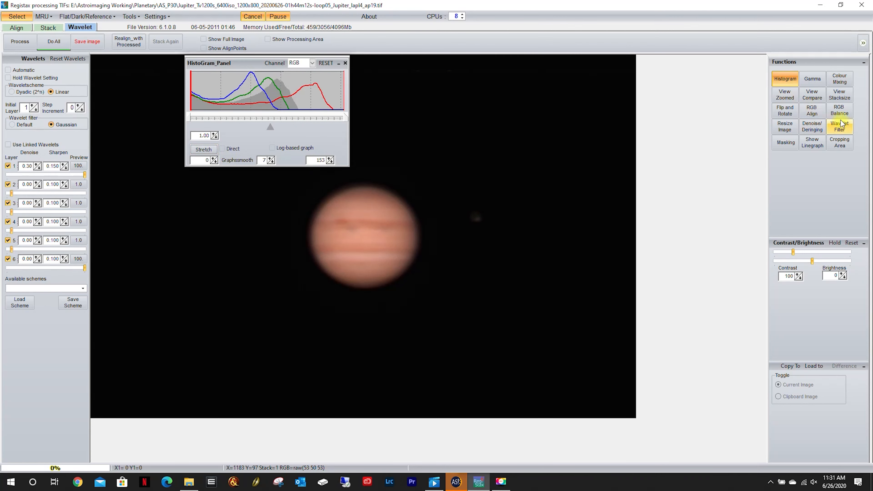
Apply an automatic RGB balance to the stretched AS_P30 Jupiter image.
click(840, 110)
click(444, 258)
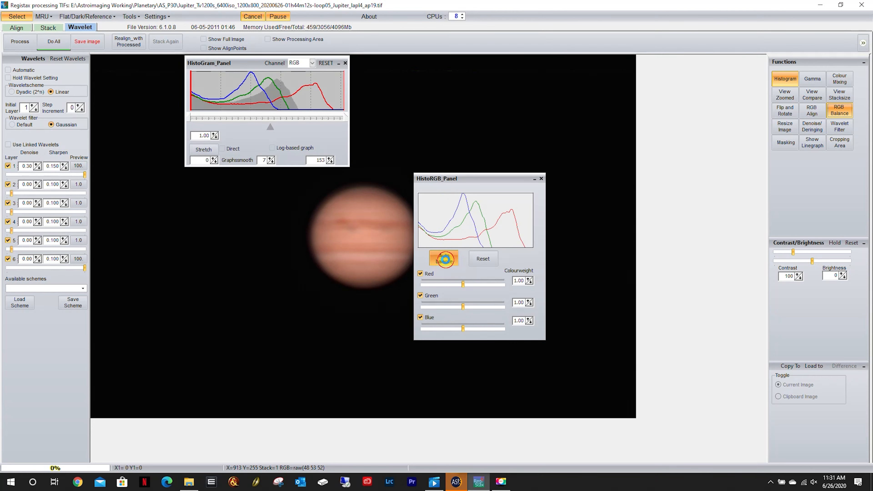
Set the RGB histogram's upper marker to 124 and stretch the colour-balanced AS_P30 Jupiter image again.
click(541, 179)
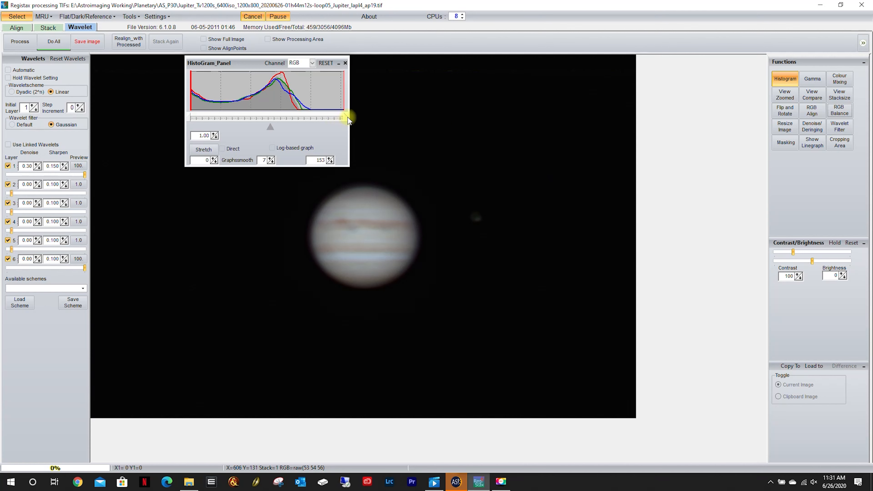
drag(345, 114, 320, 122)
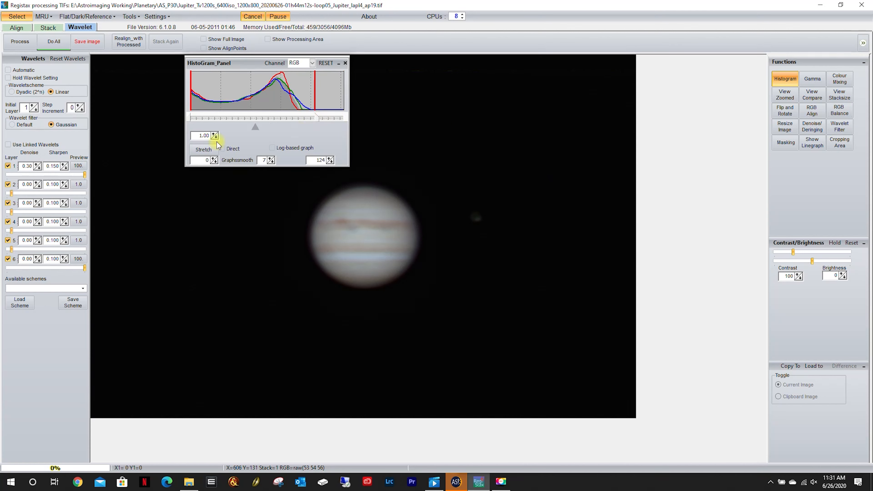
click(204, 150)
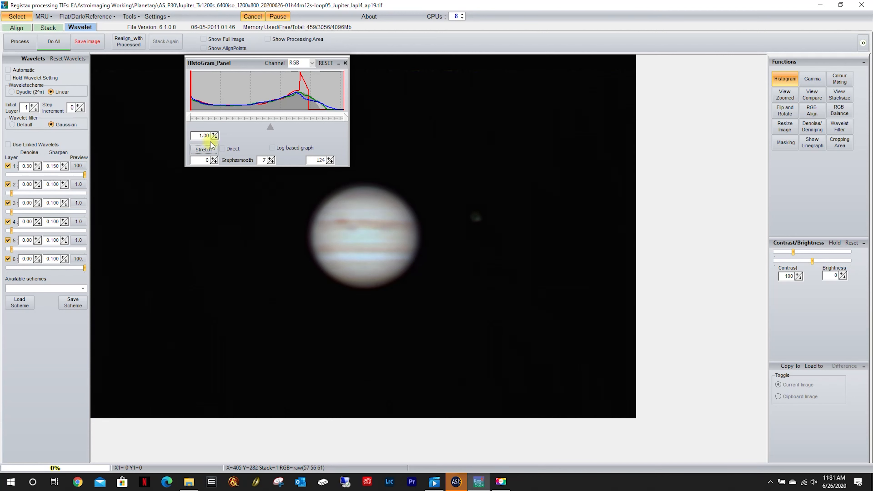
click(345, 63)
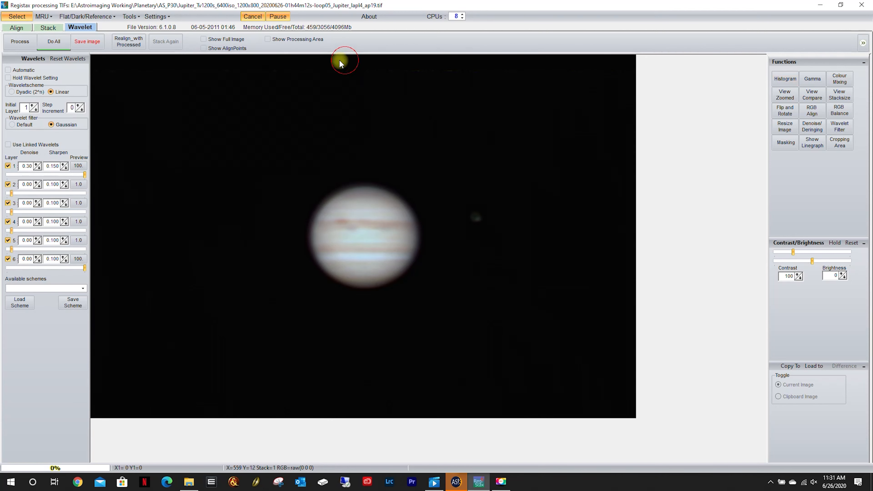
Save the processed image in the AS_P30 folder as the 16-bit TIFF Jupiter_P30_L30.
click(83, 43)
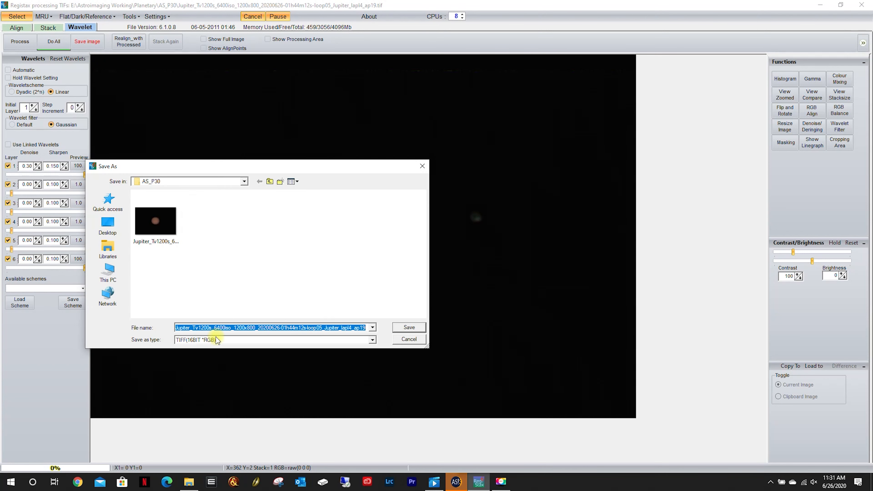
text(Jupiter_P30_L30)
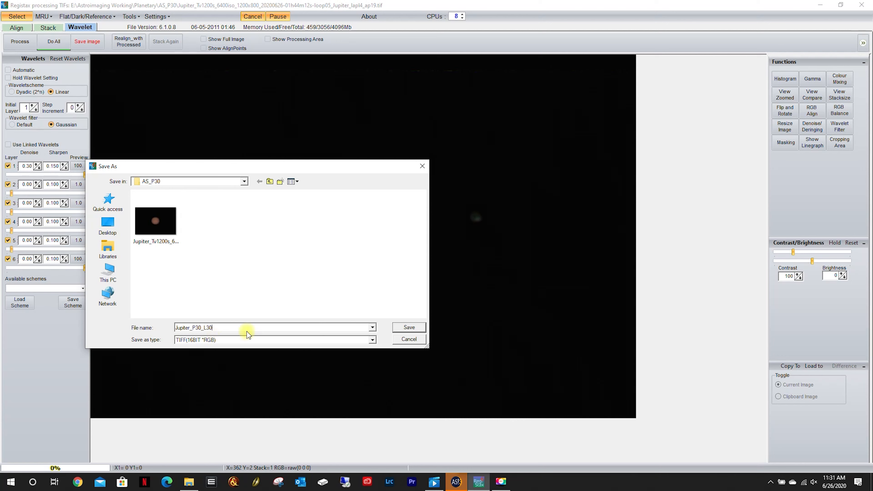
click(410, 327)
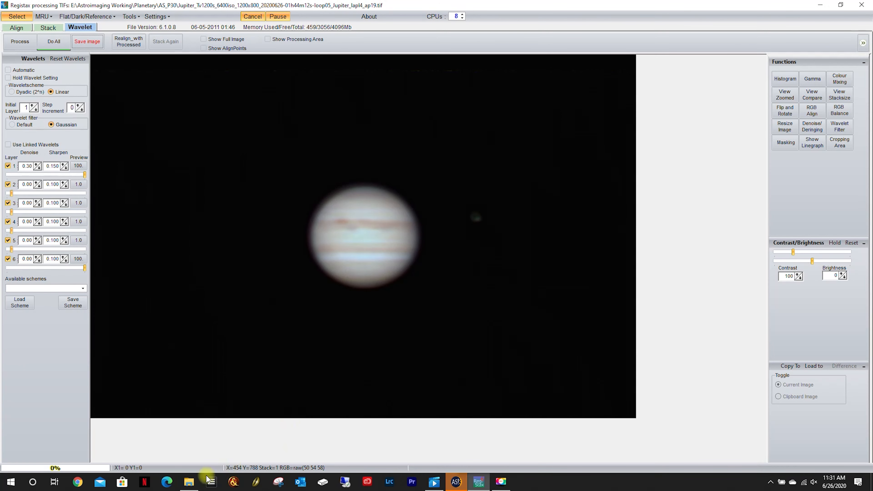
Open Jupiter_P10_L30 from the AS_P10 folder in a reduced viewer window beside the processed P30 image for comparison.
click(189, 481)
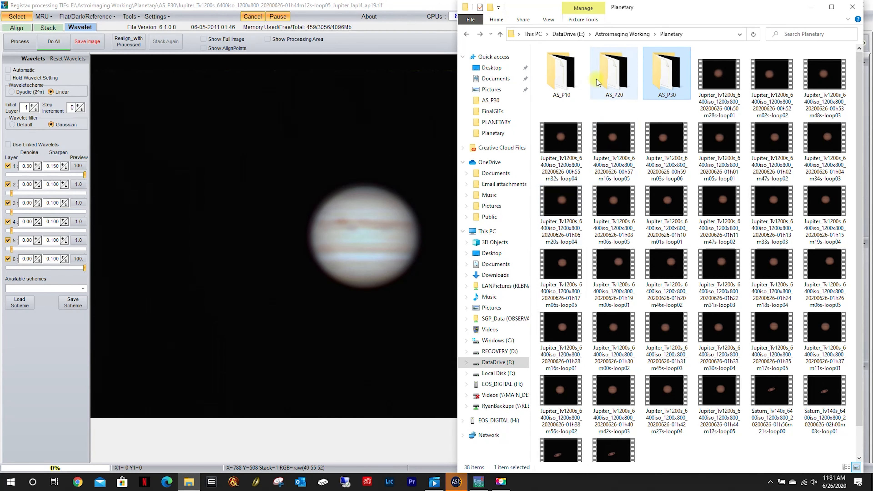
double_click(556, 86)
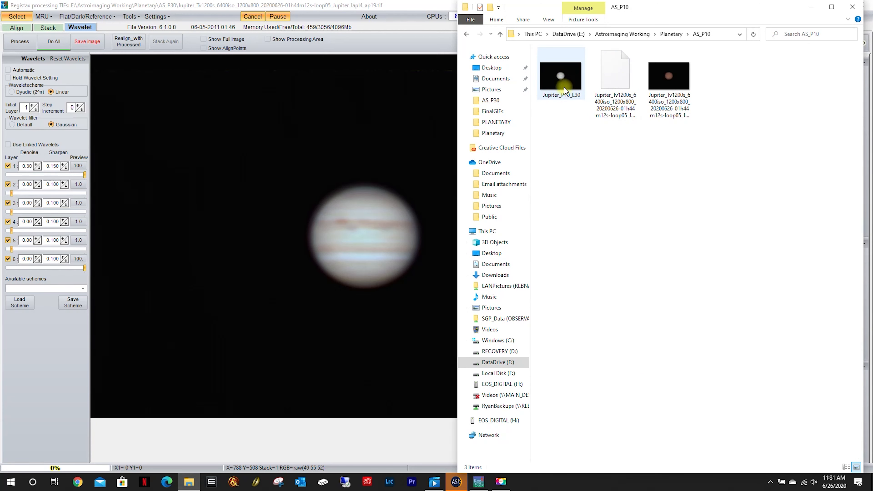
double_click(563, 81)
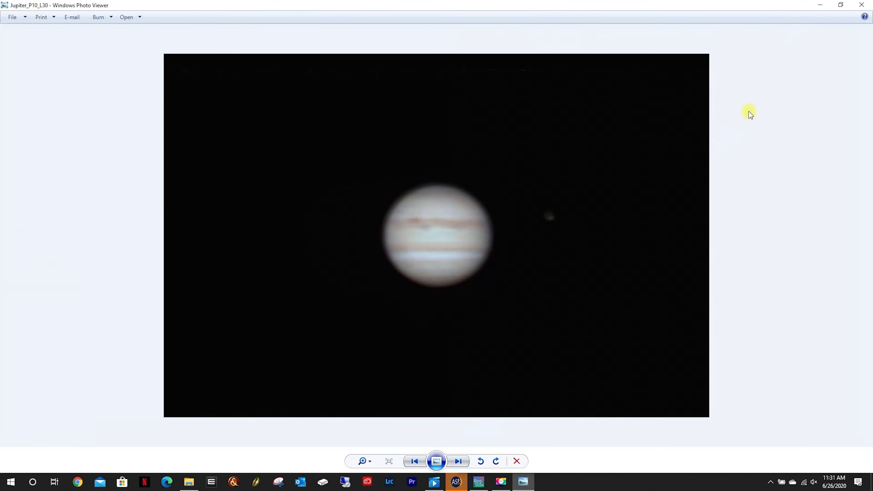
click(841, 4)
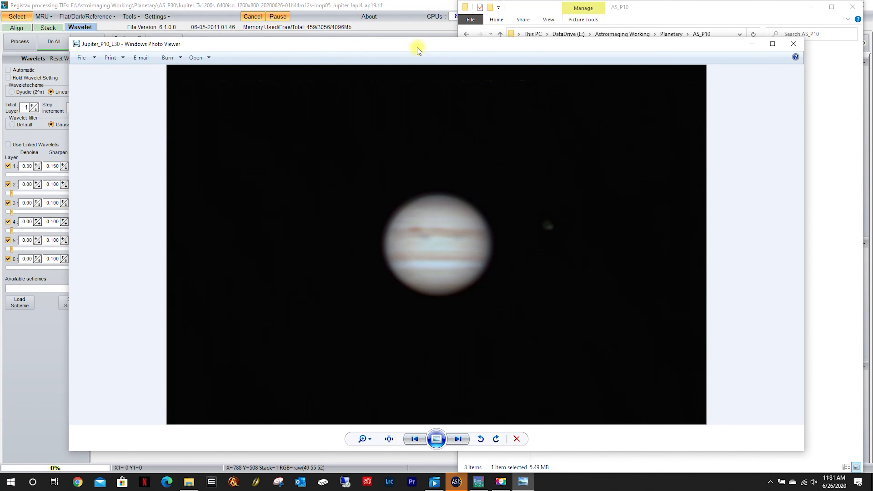
drag(417, 48, 771, 53)
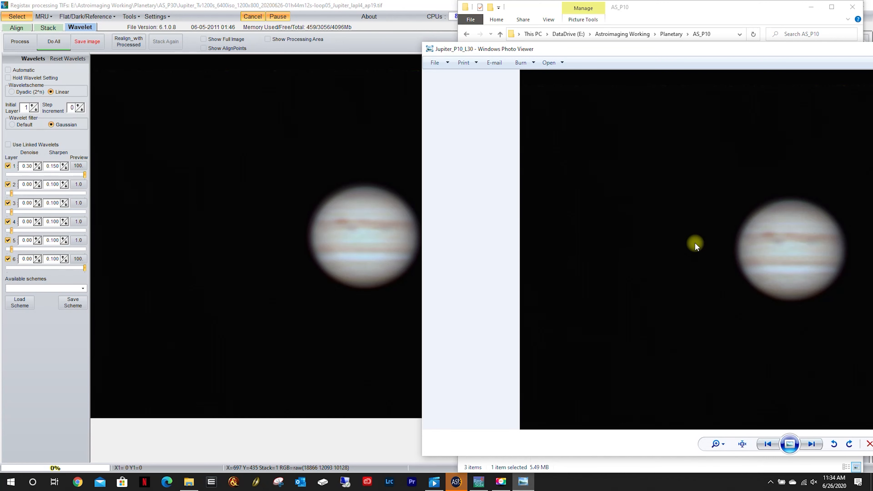
drag(423, 278, 644, 272)
drag(816, 49, 596, 30)
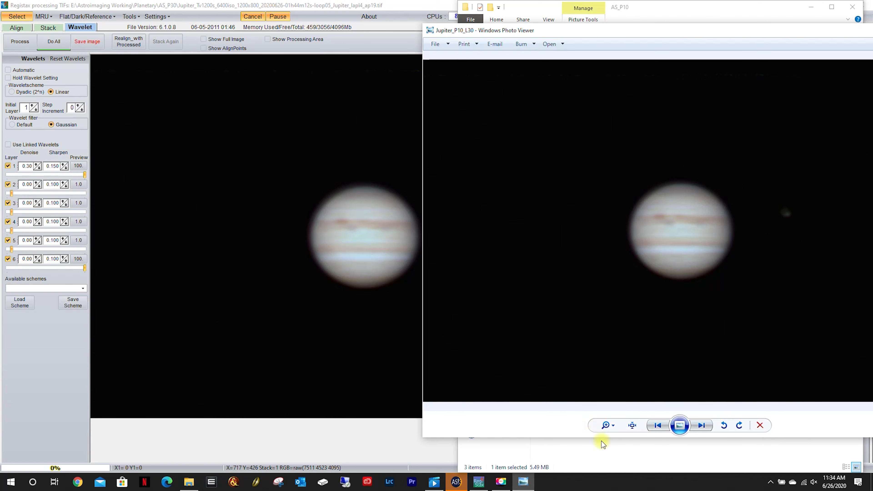
Open Jupiter_P20_L30 from the AS_P20 folder in a reduced viewer window and compare it with the P10 and P30 versions.
click(608, 447)
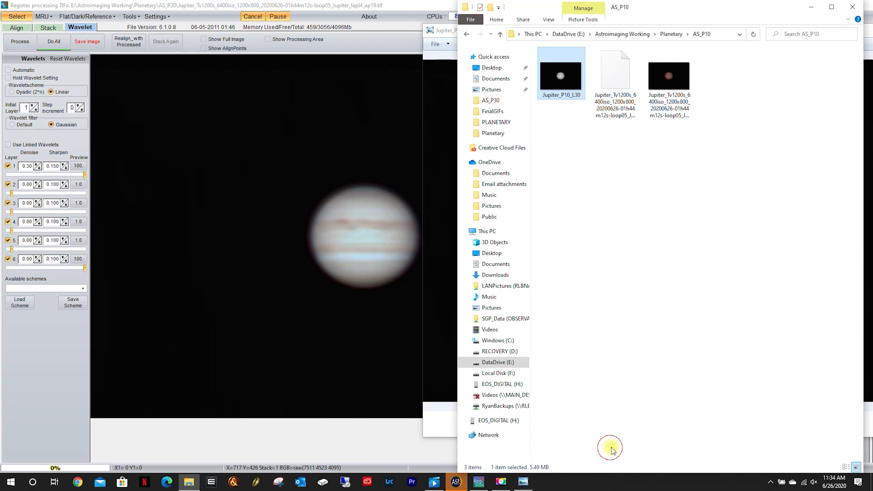
click(467, 33)
double_click(619, 77)
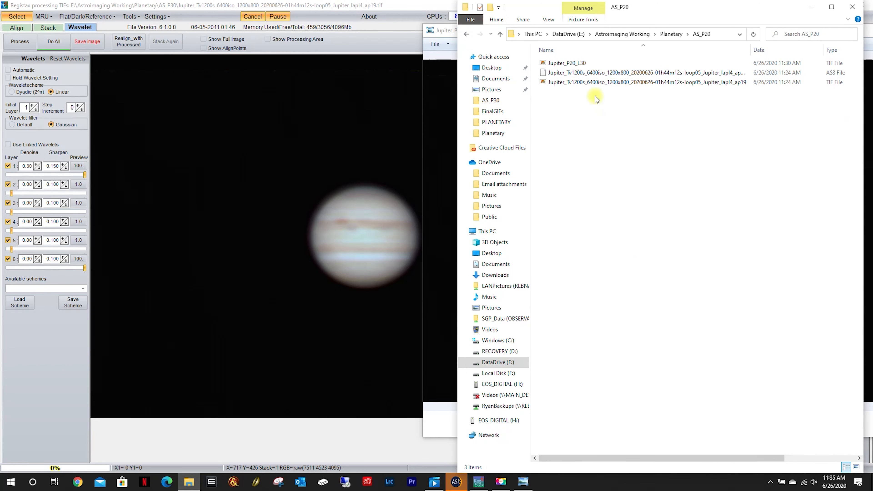
double_click(571, 65)
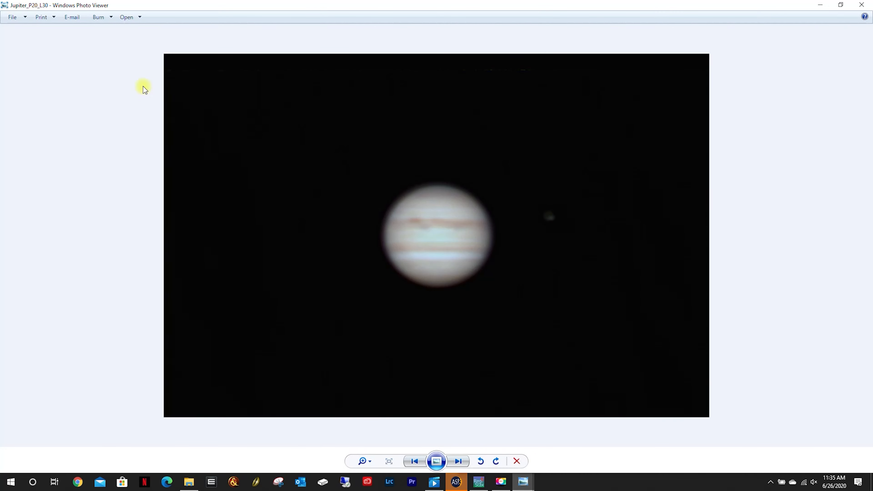
click(841, 5)
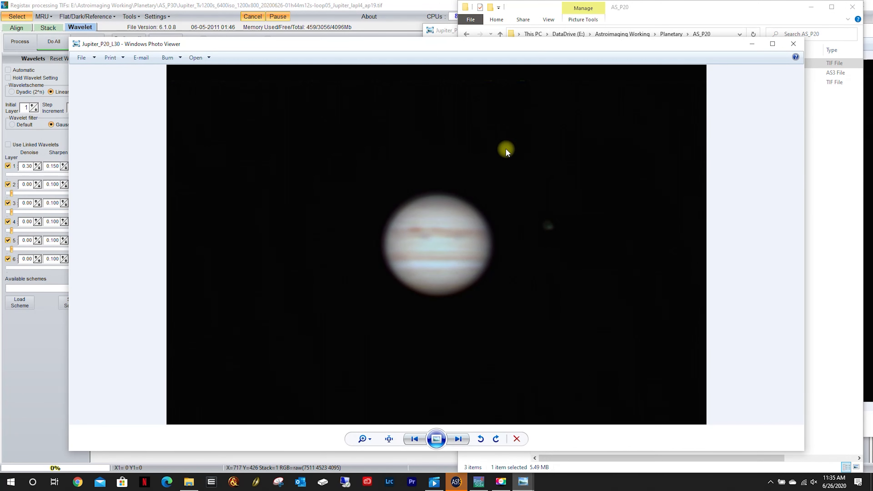
drag(69, 192, 313, 203)
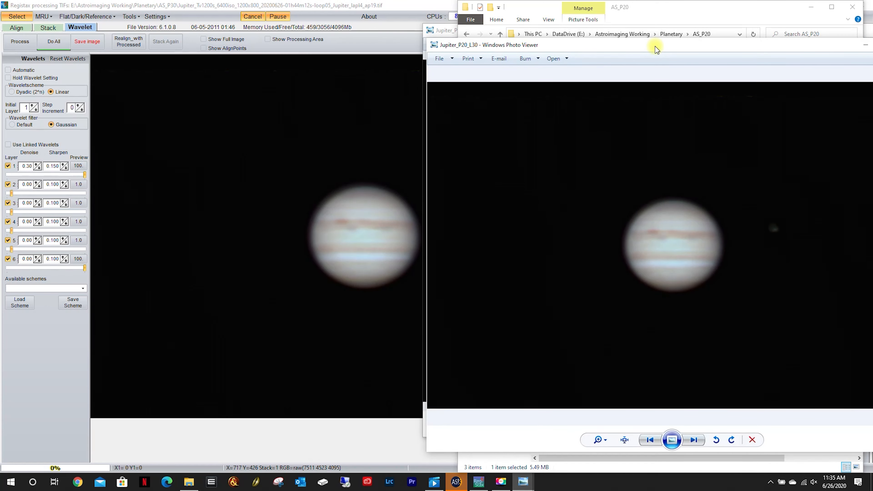
drag(655, 46, 253, 47)
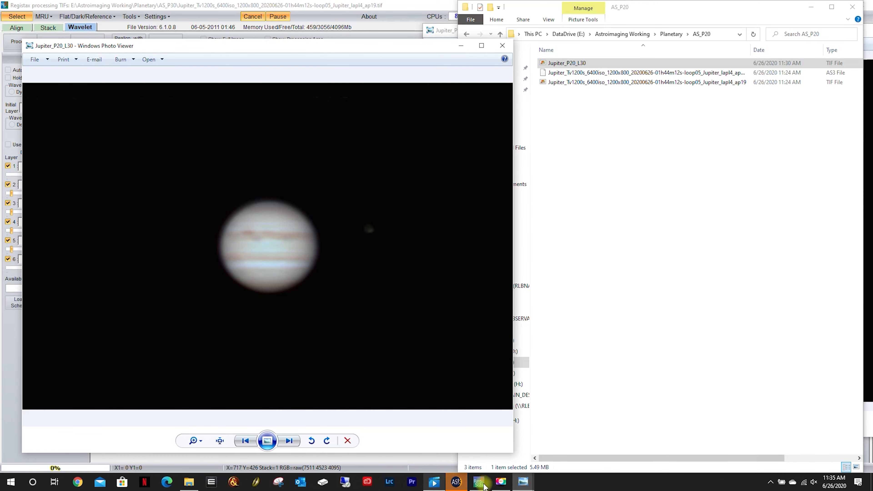
mouse_move(523, 482)
click(505, 448)
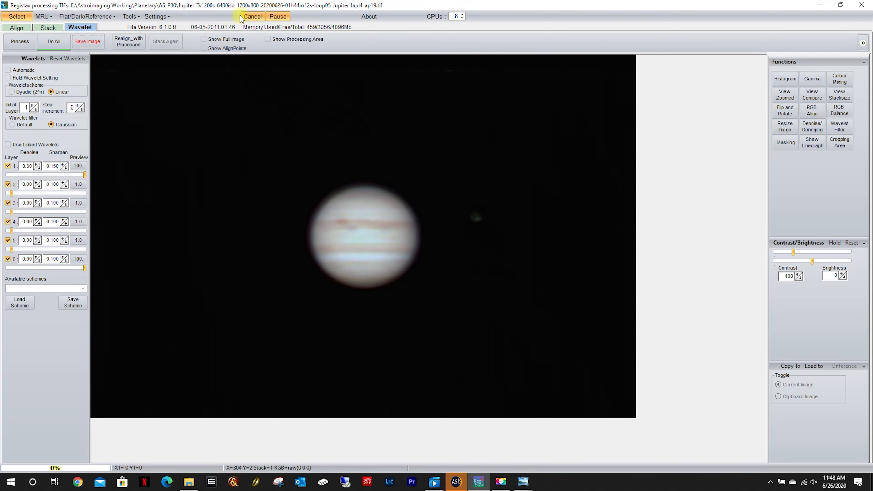
click(456, 481)
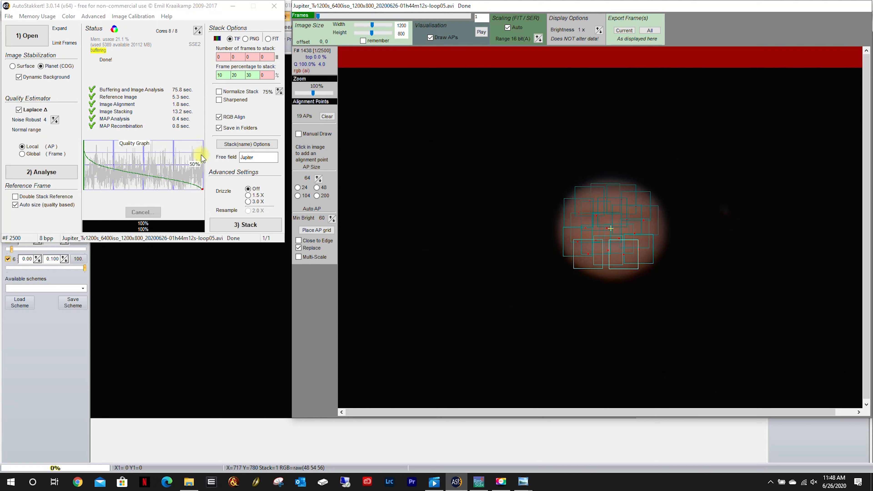
click(37, 366)
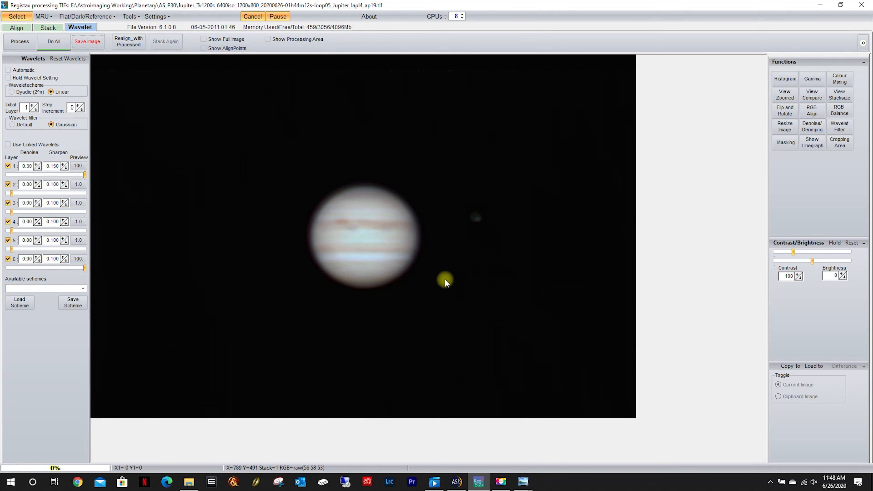
Copy the Jupiter_P20_L30 TIF file from the AS_P20 folder in File Explorer.
click(190, 484)
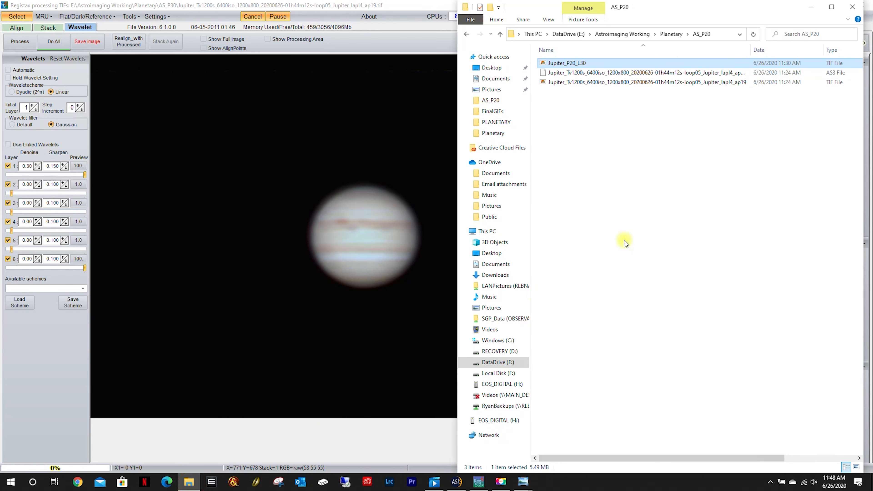
click(467, 34)
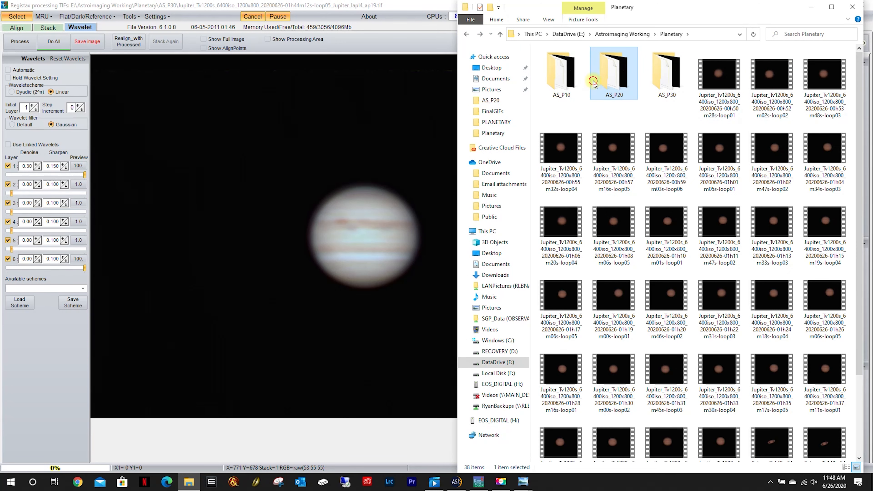
double_click(612, 81)
right_click(562, 64)
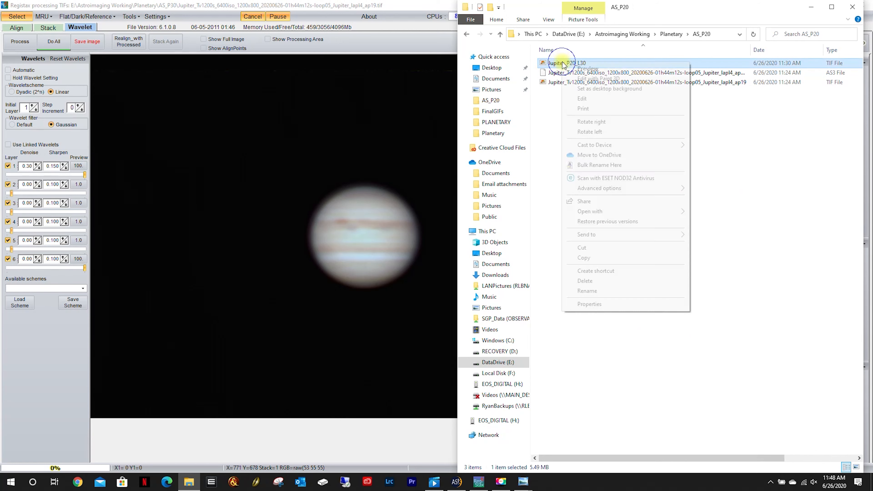
click(599, 258)
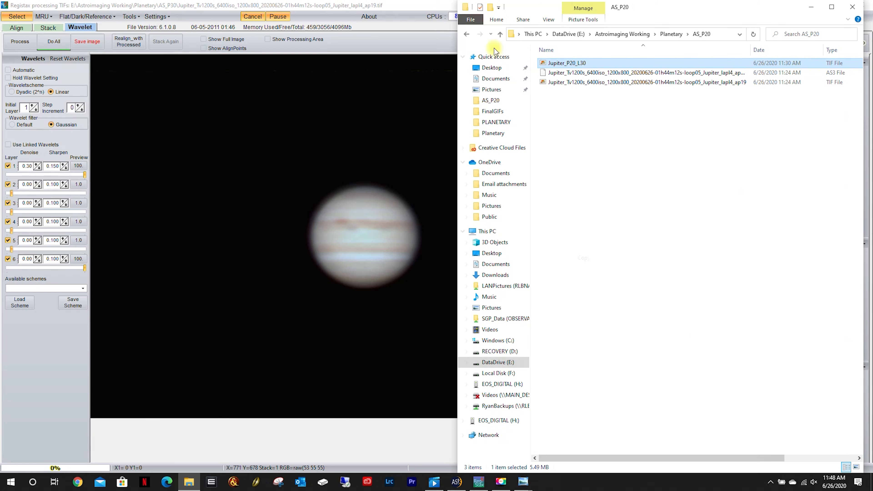
Create a new folder named Jupiter_Slideshow inside the Planetary folder.
click(467, 34)
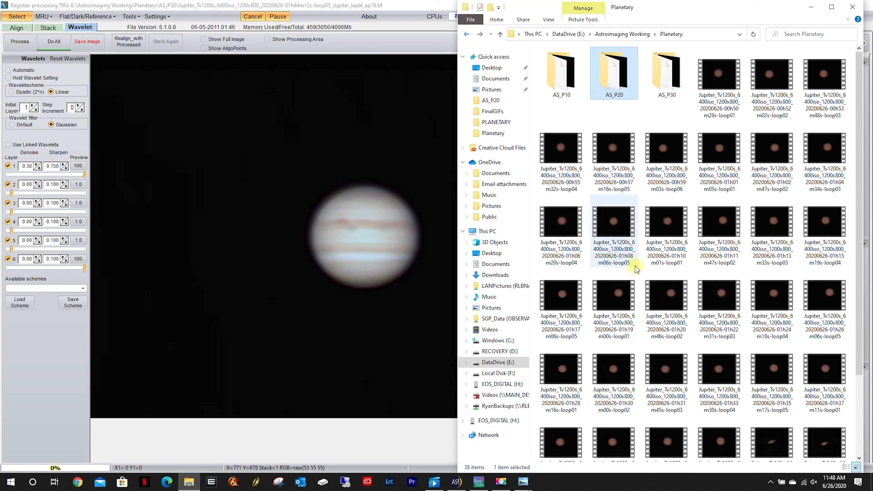
right_click(539, 116)
mouse_move(595, 222)
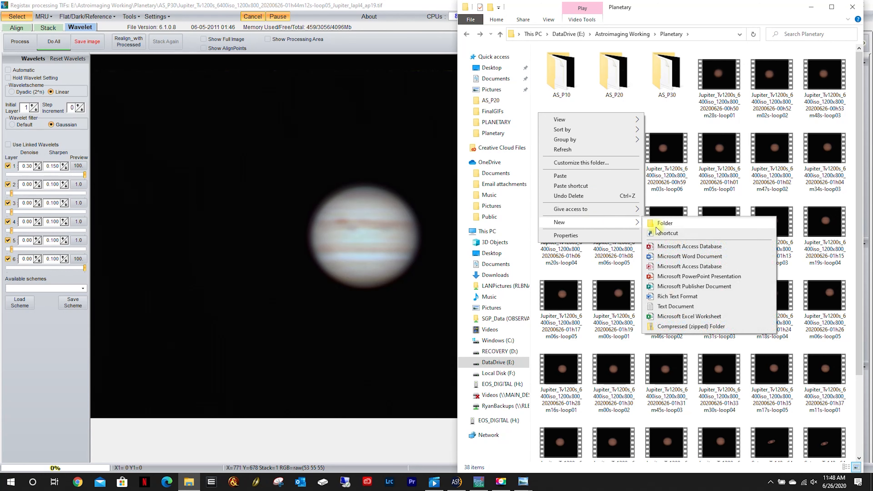
click(678, 221)
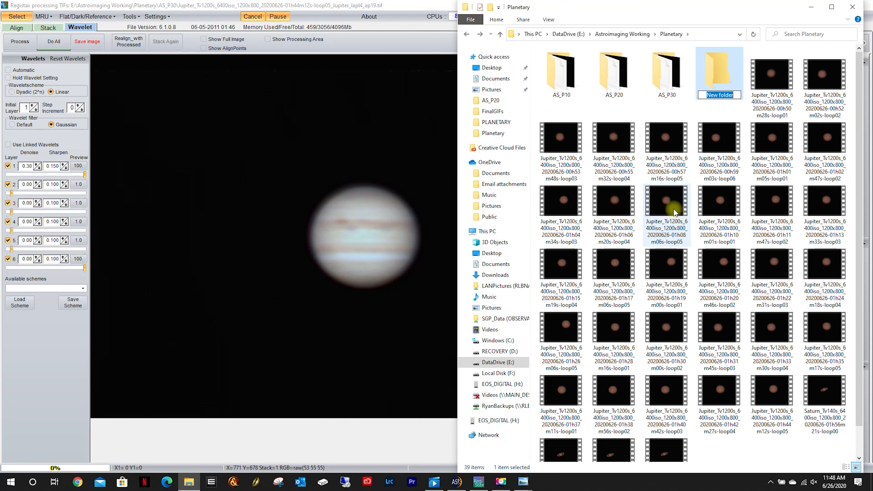
text(Jupiter_Slideshow)
key(Return)
Paste the copied Jupiter_P20_L30 file into the Jupiter_Slideshow folder.
double_click(717, 78)
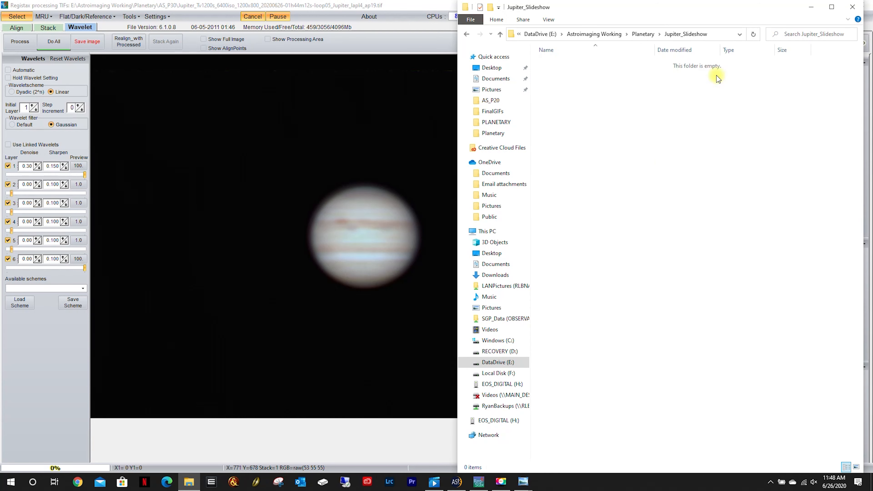
right_click(644, 159)
click(673, 225)
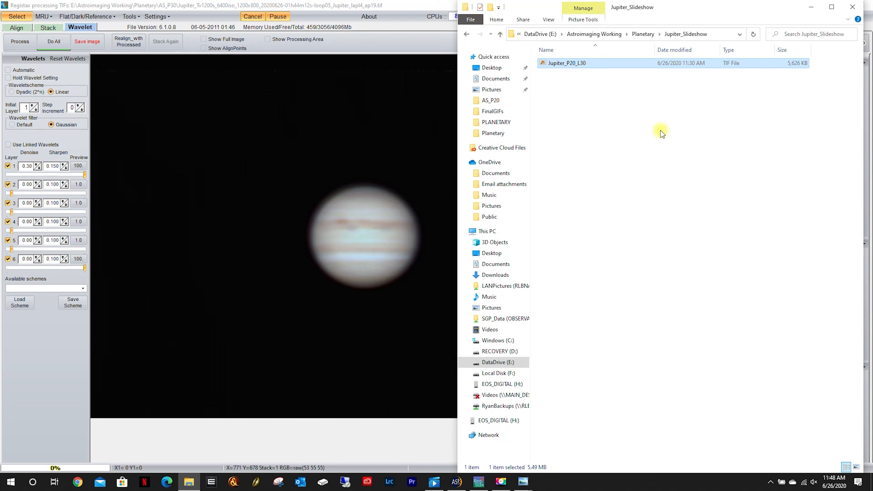
click(466, 34)
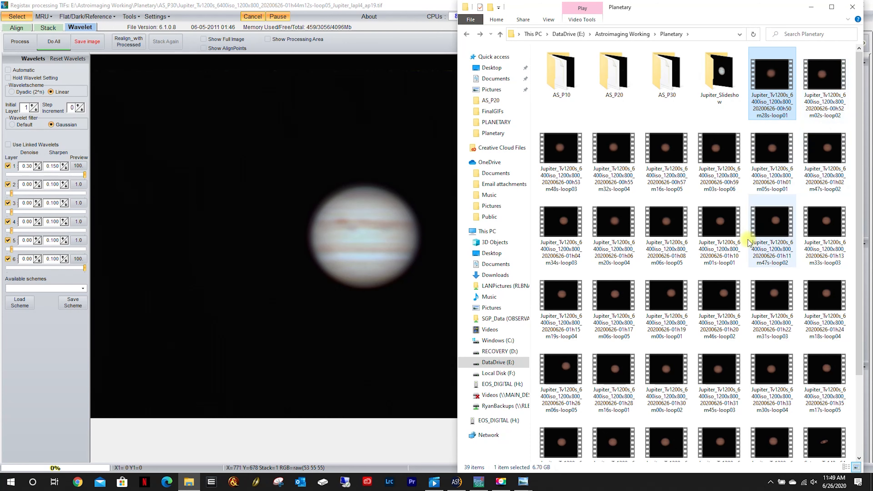
scroll(747, 241, down, 3)
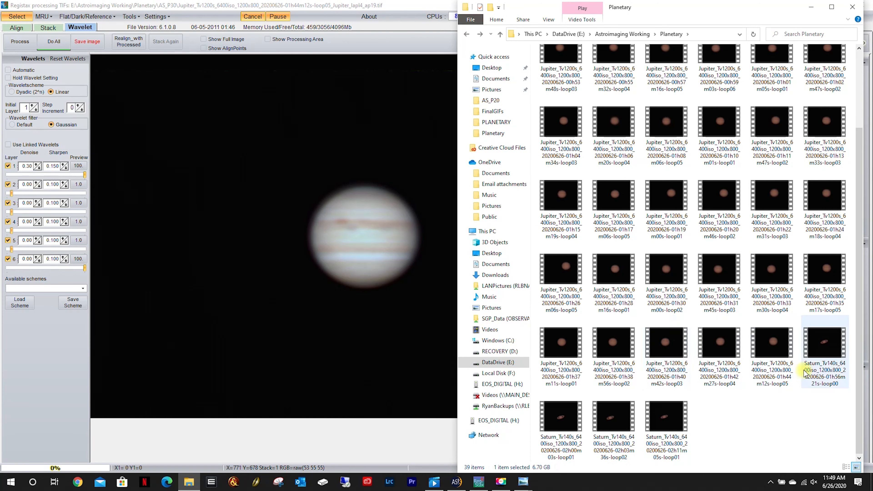
click(766, 357)
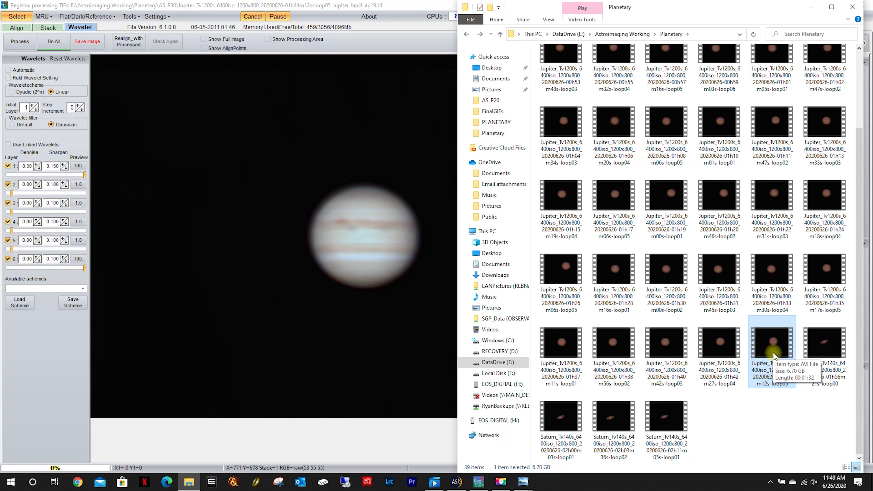
scroll(774, 356, up, 3)
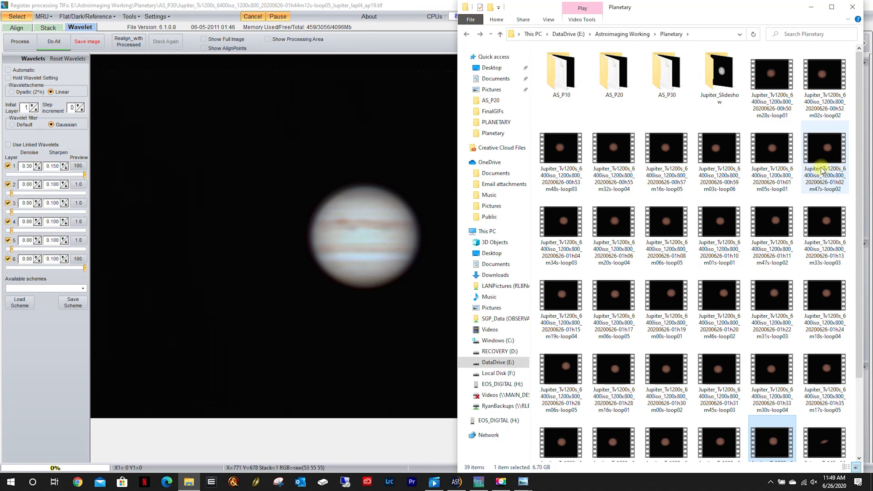
Review the Jupiter captures in the Planetary folder, highlighting the whole run from 00h50m28s-loop01 to 01h44m12s-loop05 and clearing the selection.
scroll(720, 323, down, 3)
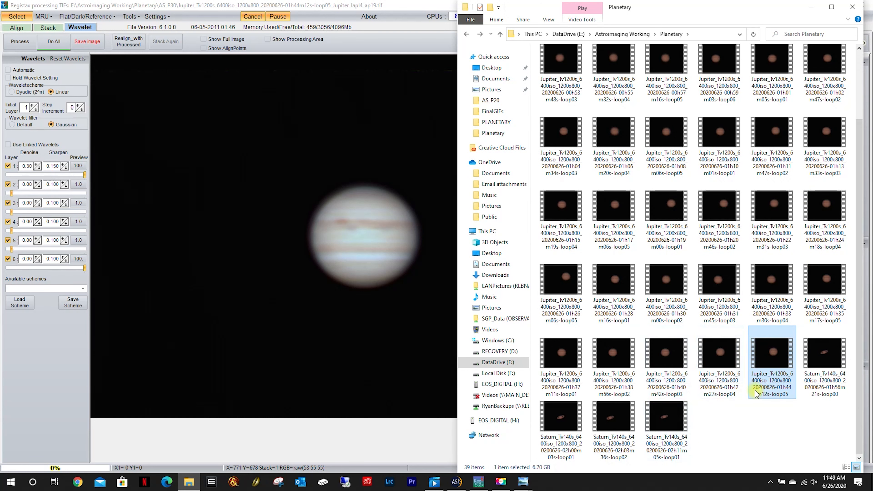
click(728, 423)
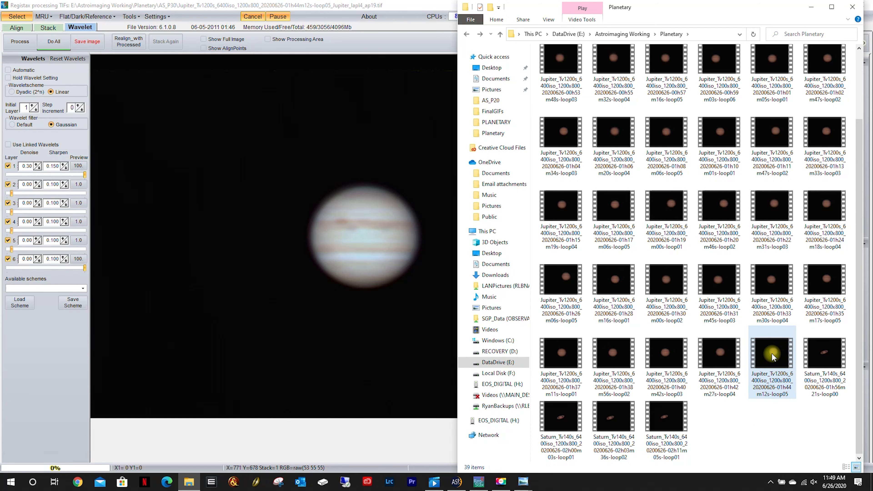
scroll(772, 353, up, 3)
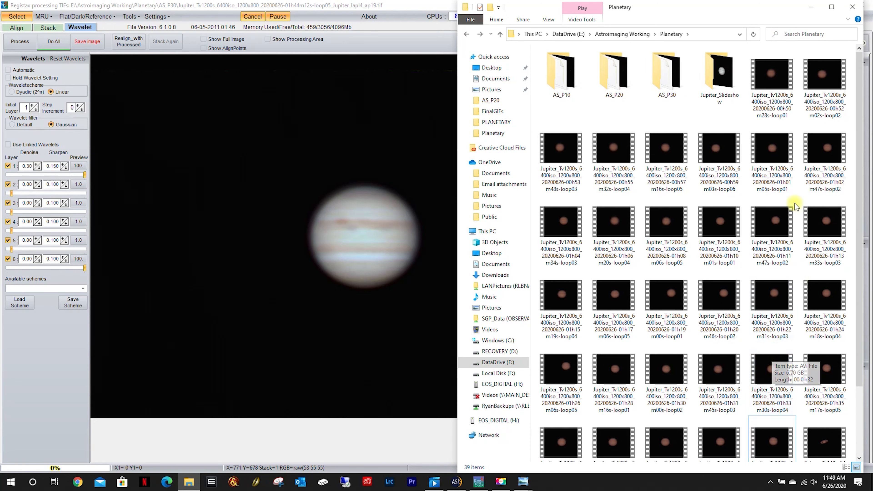
scroll(770, 360, down, 3)
click(766, 364)
shift+click(765, 346)
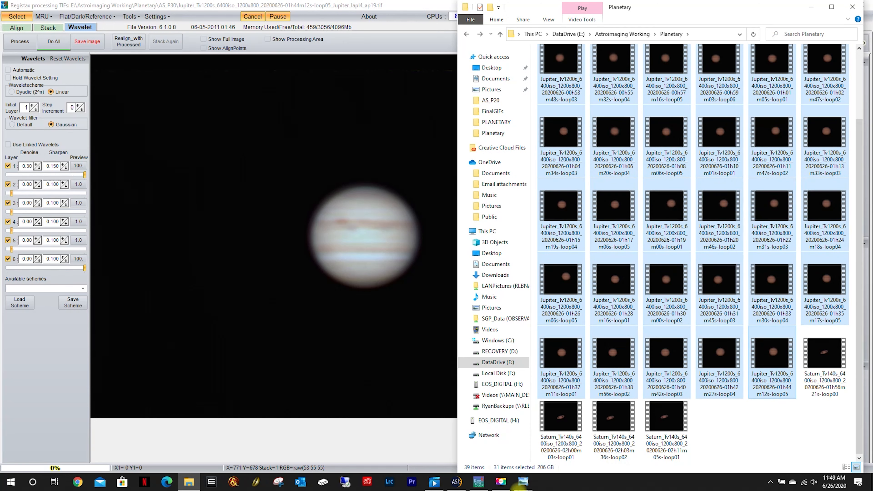
click(753, 418)
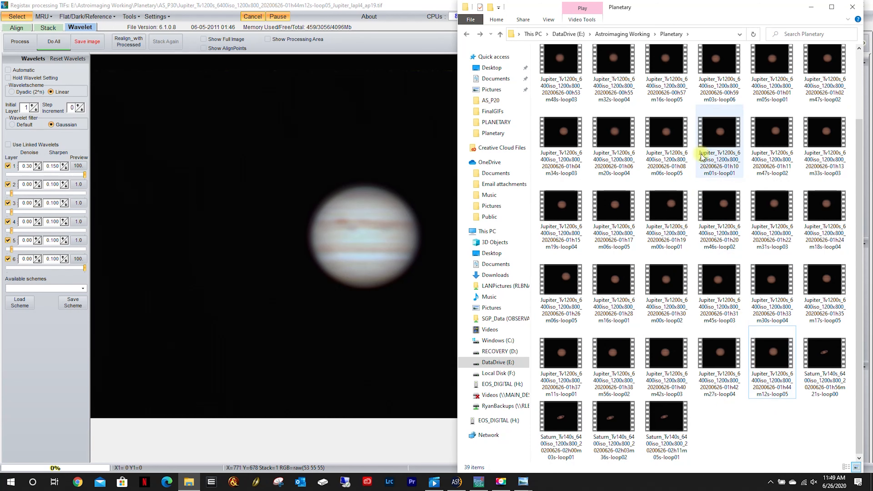
scroll(708, 152, up, 3)
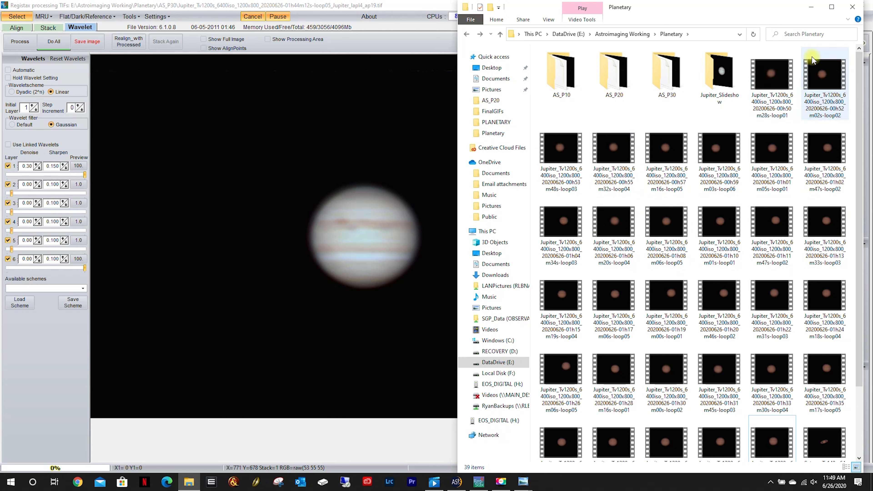
scroll(680, 279, down, 3)
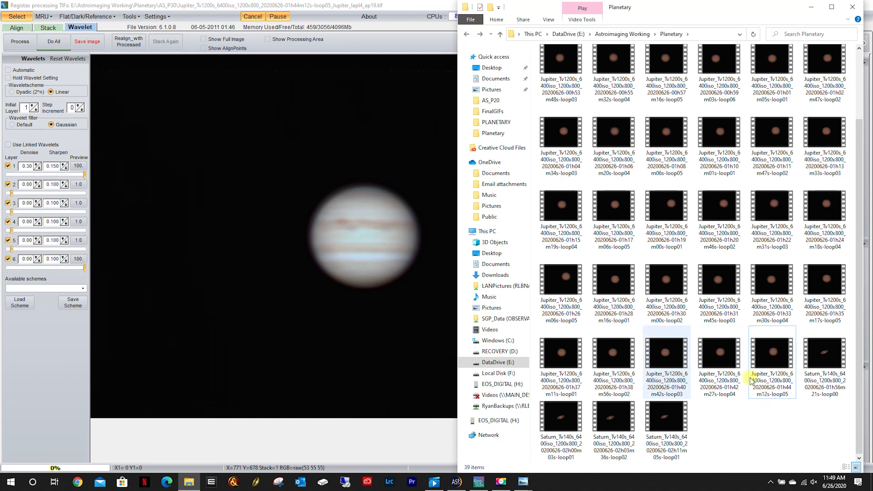
Switch to RegiStax, cancel the current Jupiter processing and restart RegiStax V6.
double_click(391, 3)
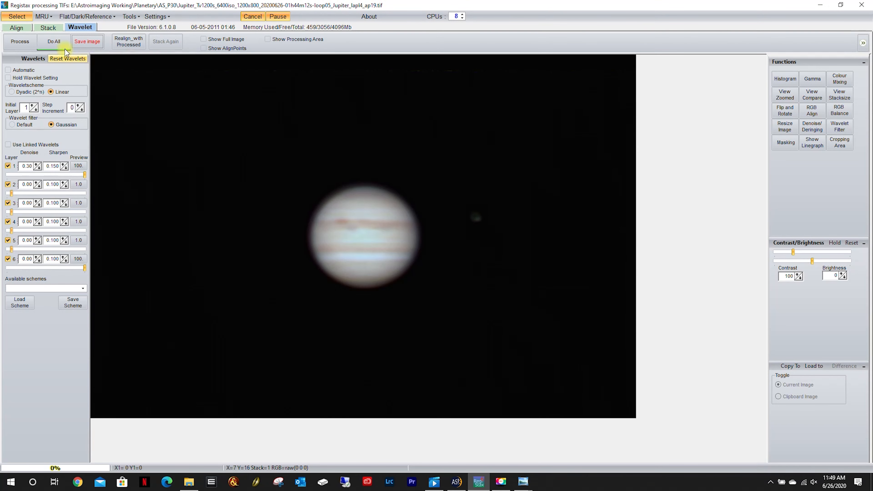
click(253, 16)
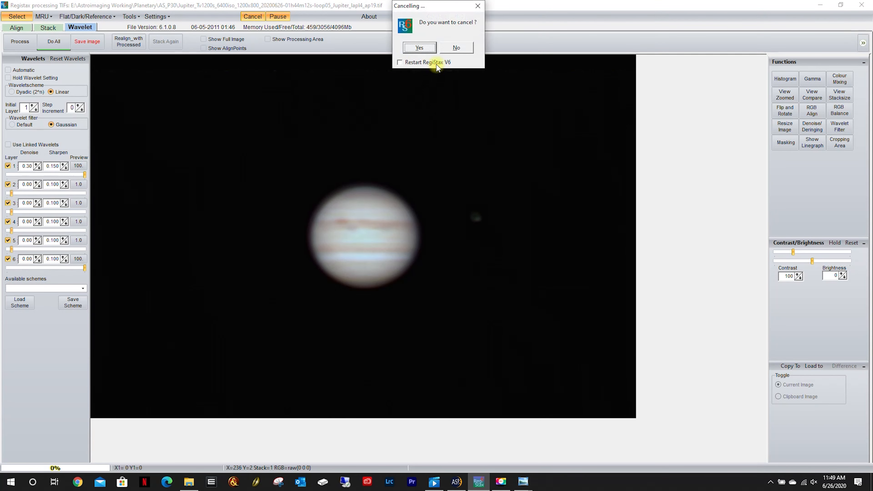
click(402, 62)
click(425, 49)
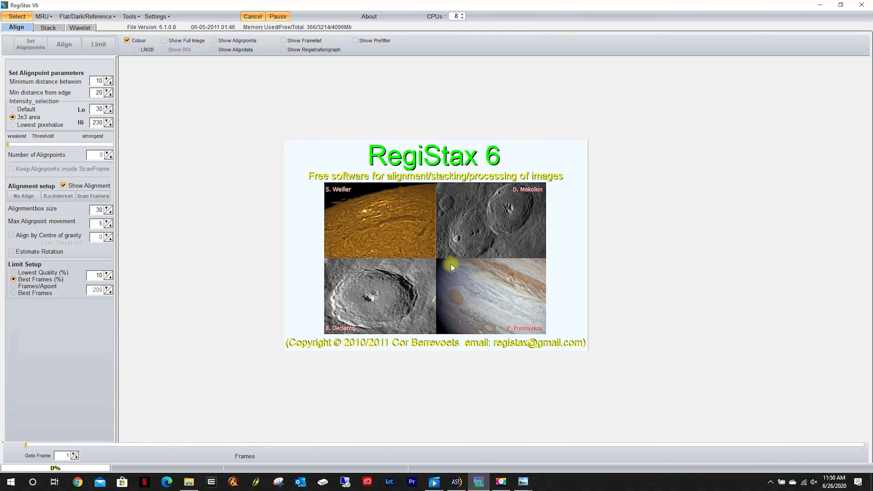
click(464, 479)
click(27, 35)
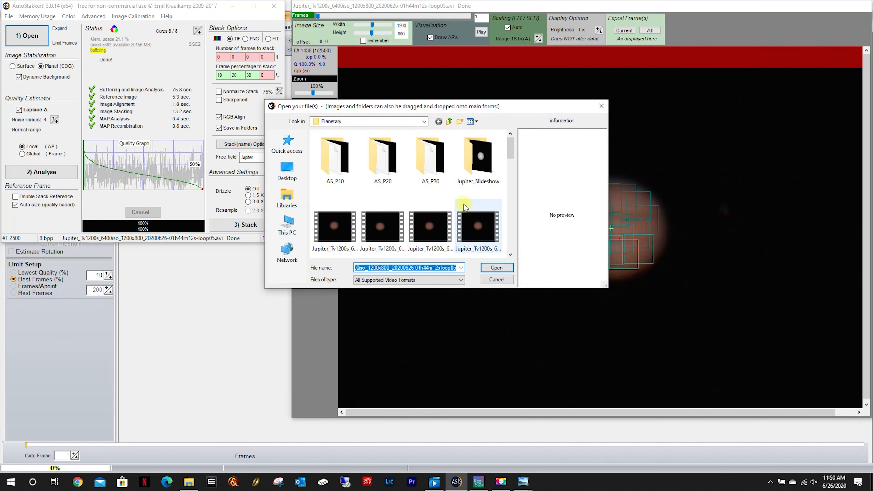
drag(512, 144, 512, 241)
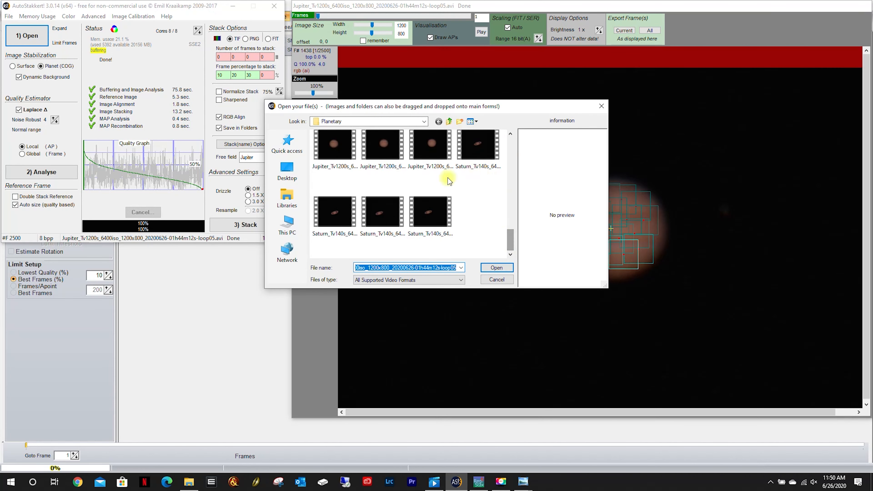
click(478, 145)
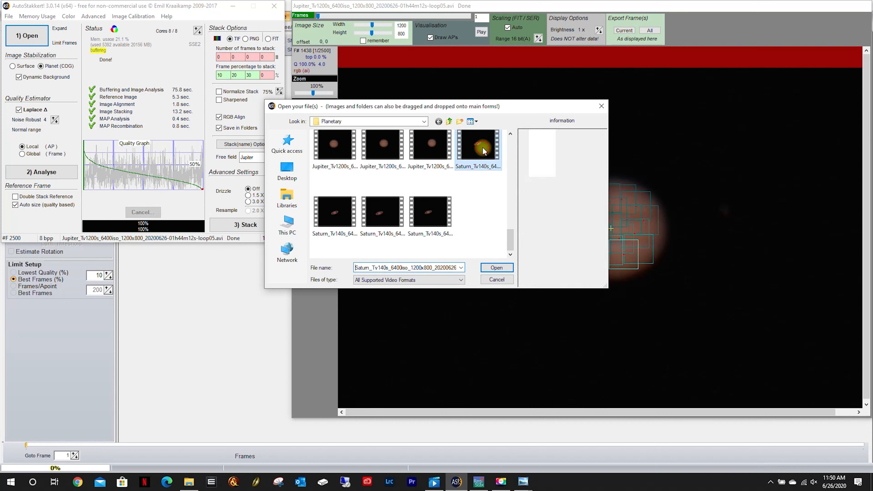
click(494, 268)
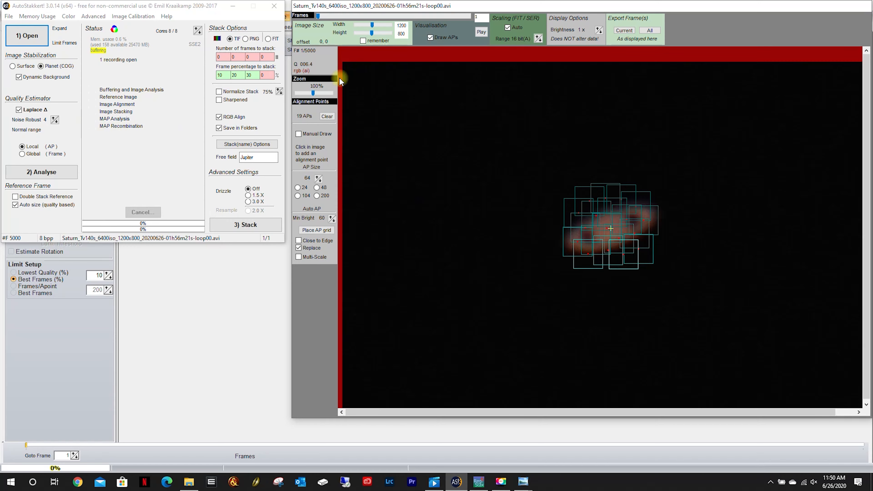
click(42, 171)
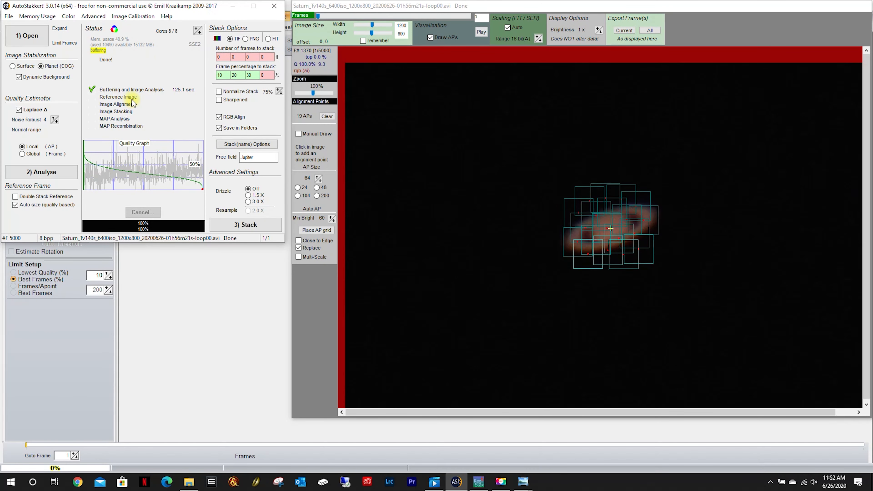
Set the stack's free field to Saturn and place an alignment point grid with AP size 48 and minimum brightness 20.
double_click(260, 158)
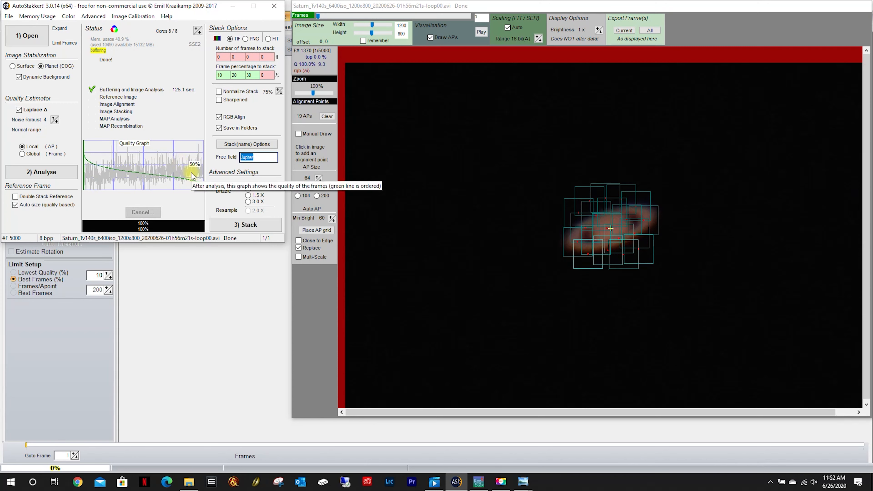
text(Saturn)
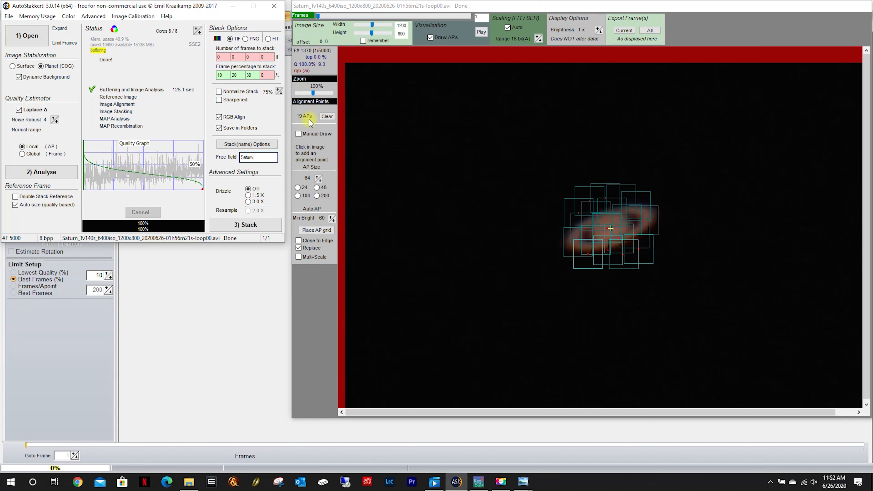
click(316, 229)
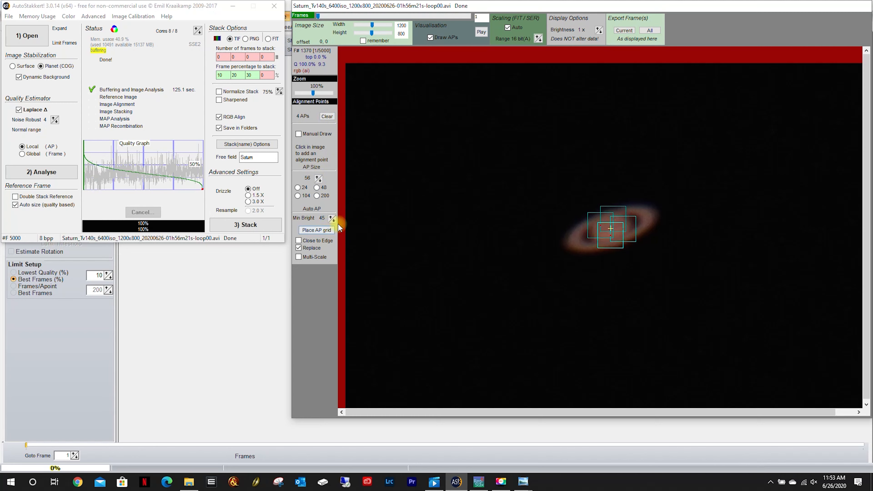
click(326, 230)
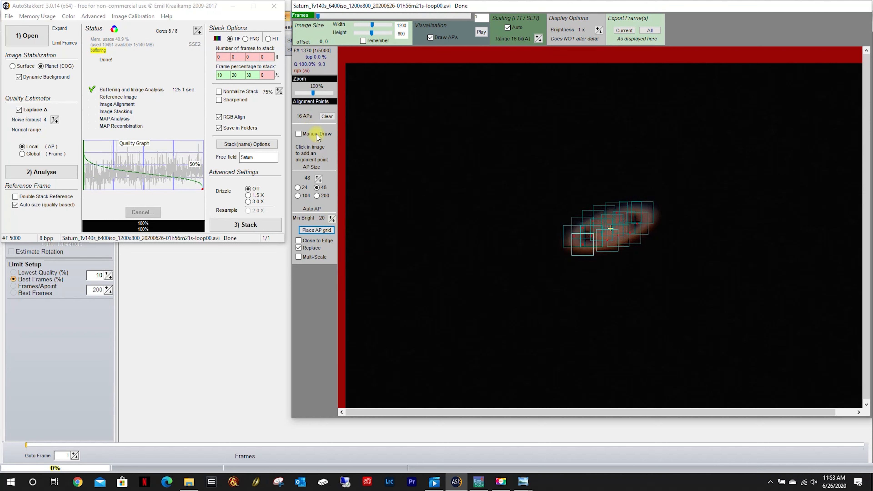
Delete the AS_P10, AS_P20 and AS_P30 folders from the Planetary folder in File Explorer, skipping any that is in use.
click(191, 484)
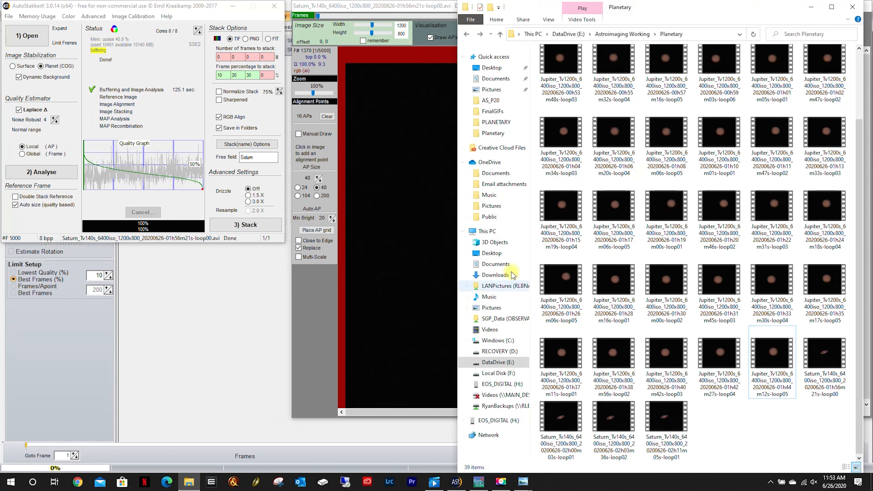
scroll(669, 260, up, 2)
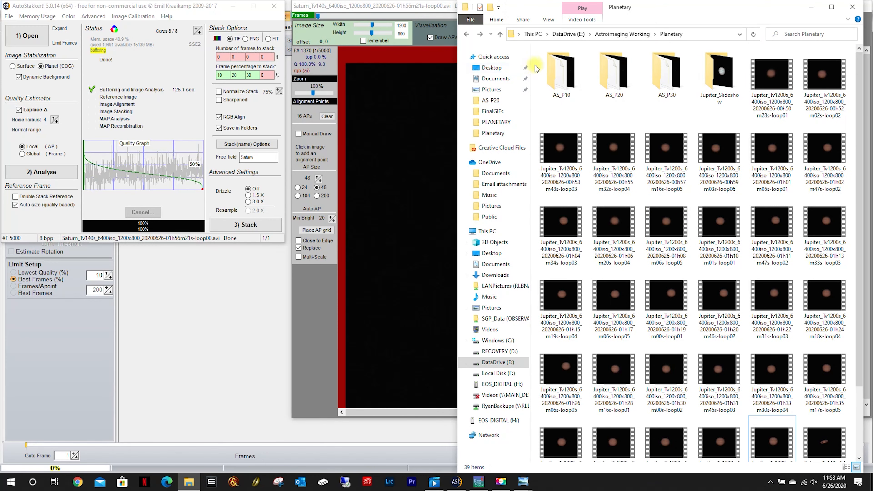
drag(534, 67, 688, 125)
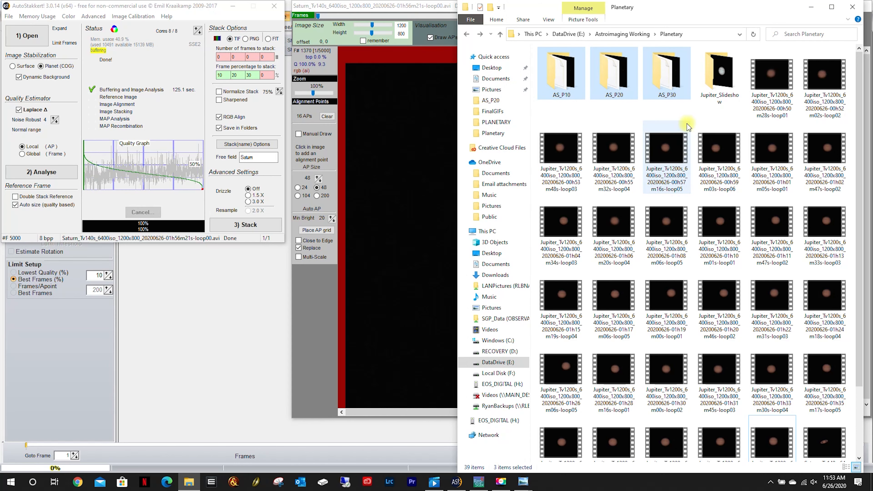
key(Delete)
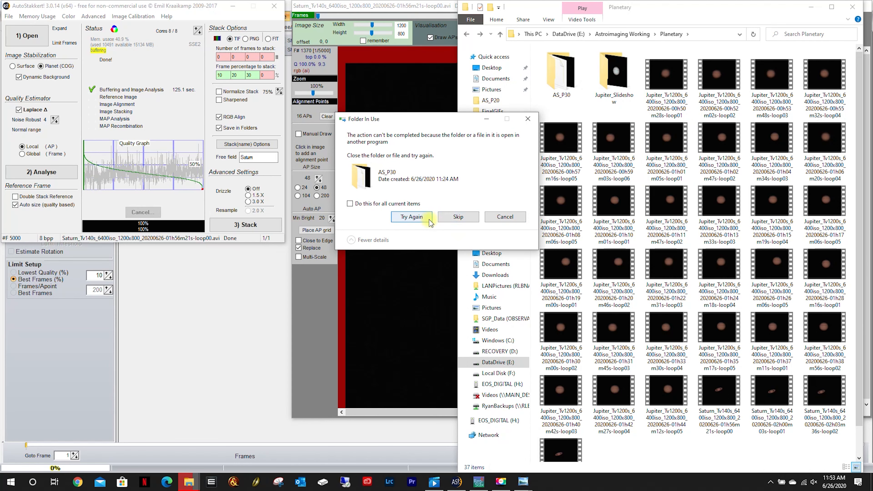
click(457, 217)
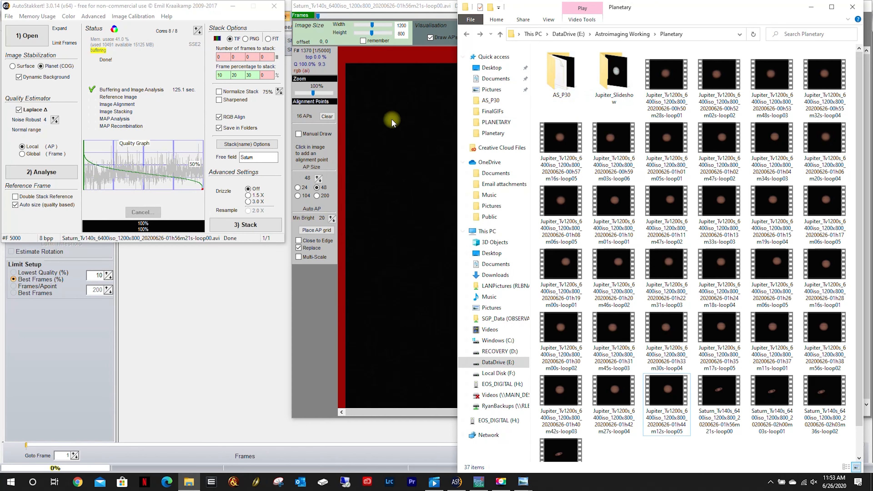
Look at the files inside the AS_P30 folder and return to the Planetary folder.
click(561, 89)
double_click(561, 89)
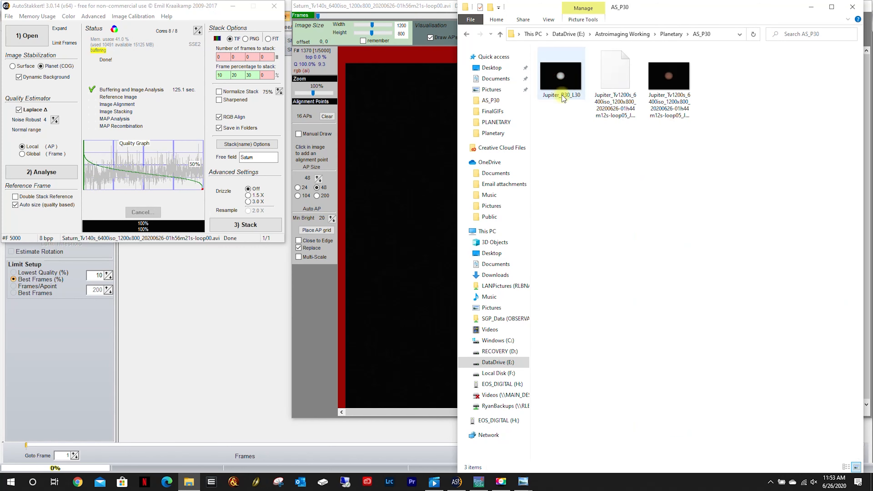
click(469, 34)
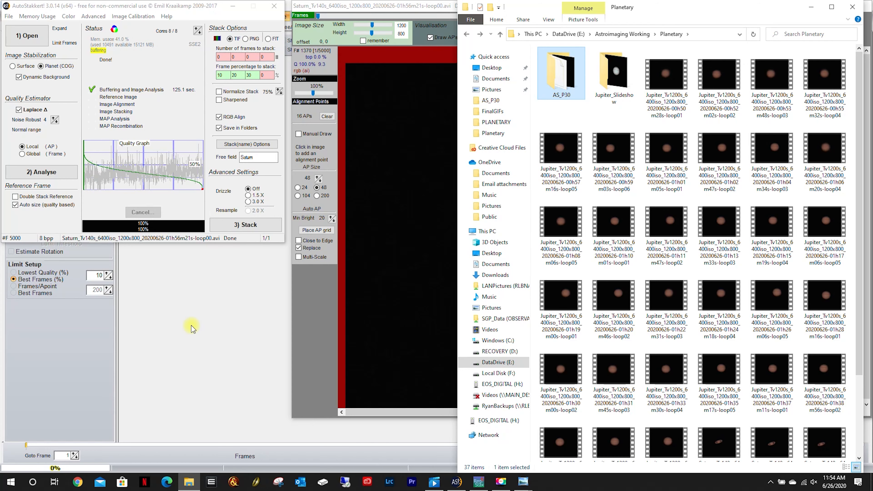
Return to AutoStakkert and stack the analysed Saturn video.
click(209, 324)
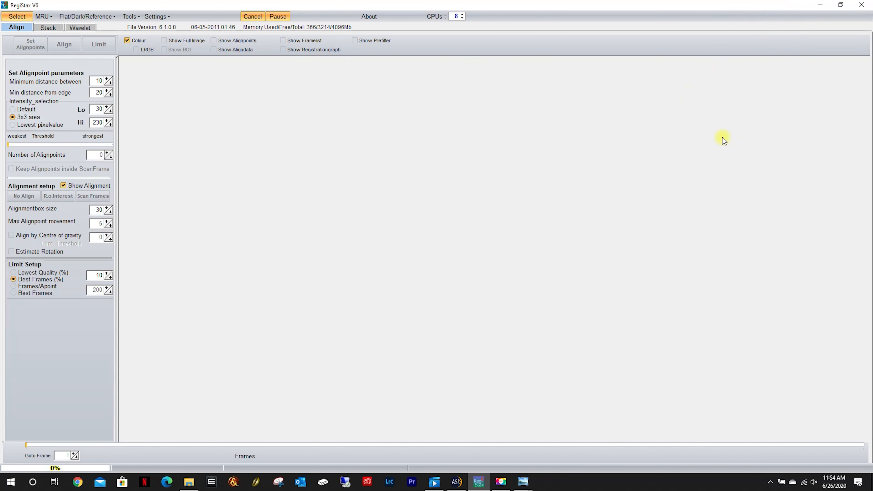
click(456, 481)
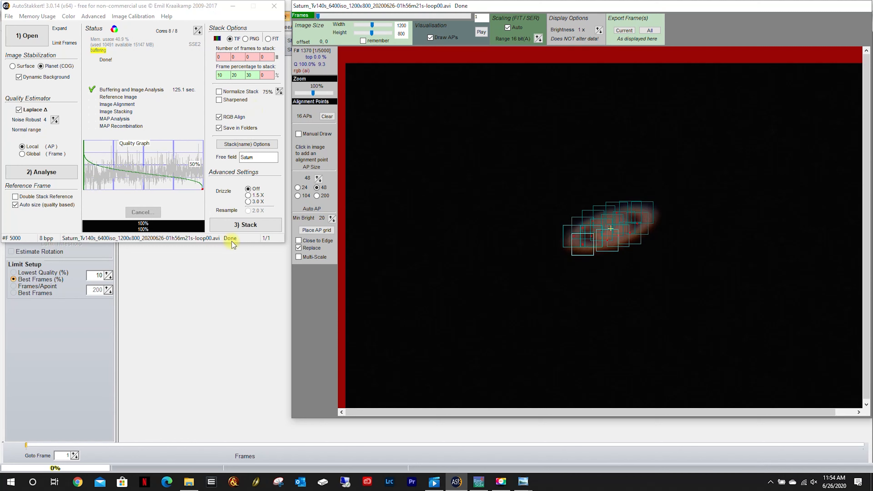
click(250, 226)
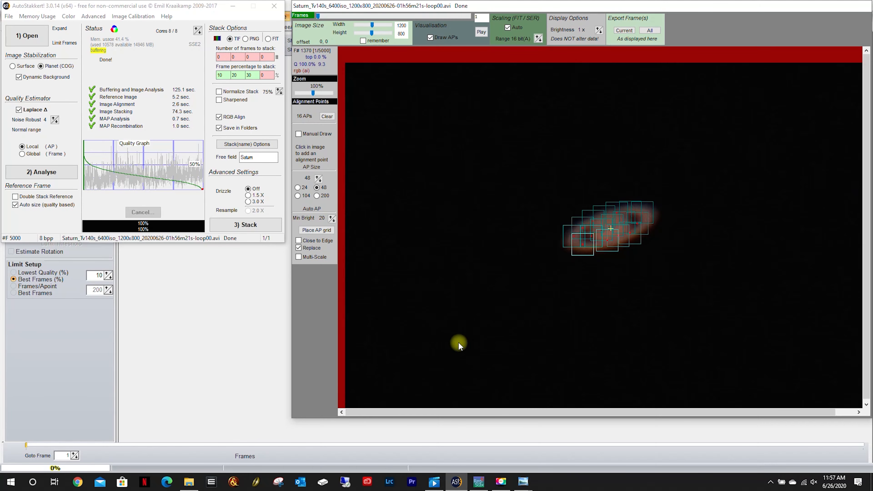
Check the AS_P30 folder in File Explorer for the Saturn stack and open that Saturn TIF in RegiStax.
click(189, 481)
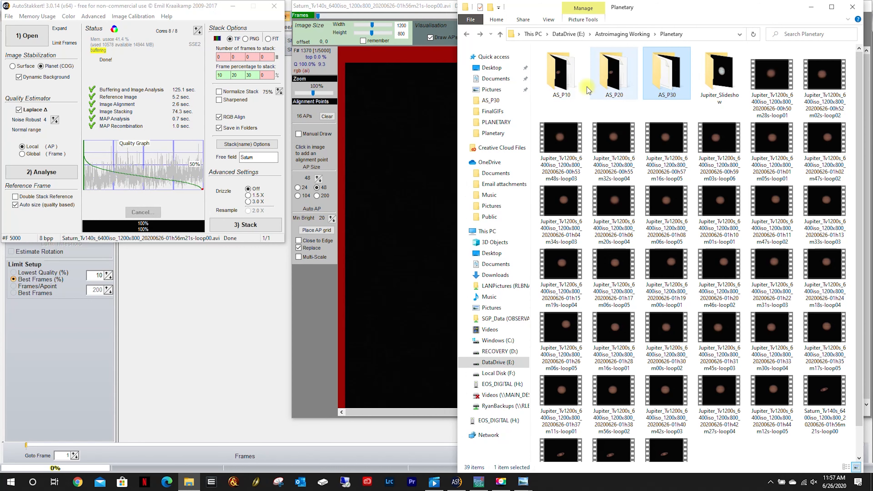
double_click(663, 76)
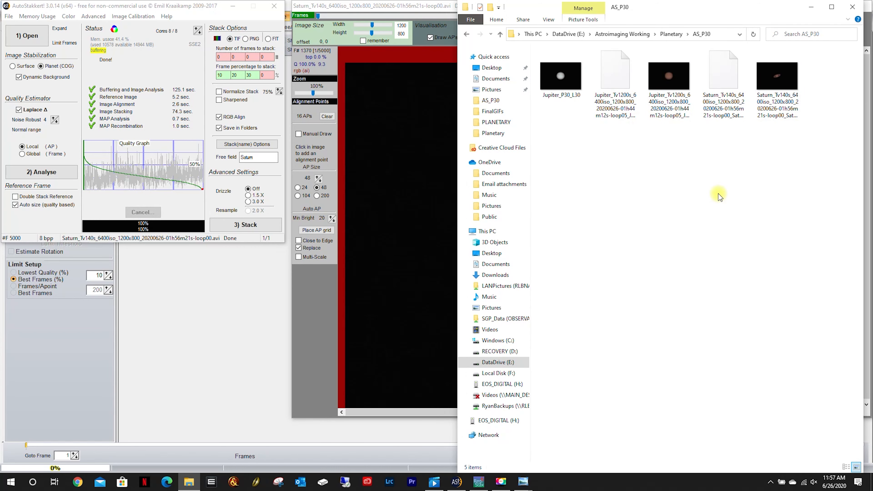
click(224, 345)
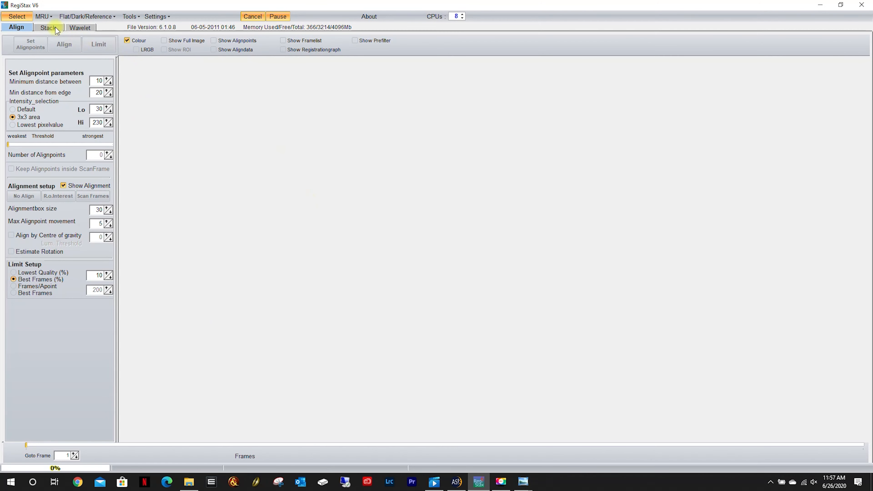
click(17, 16)
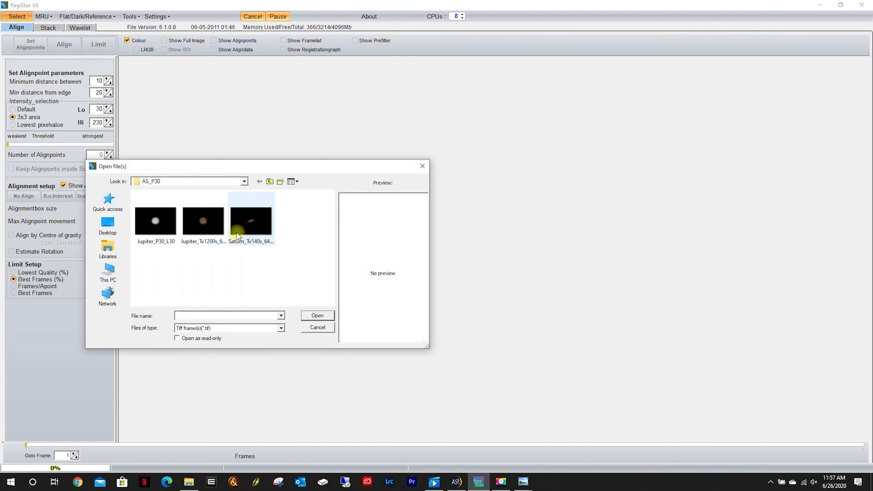
double_click(253, 223)
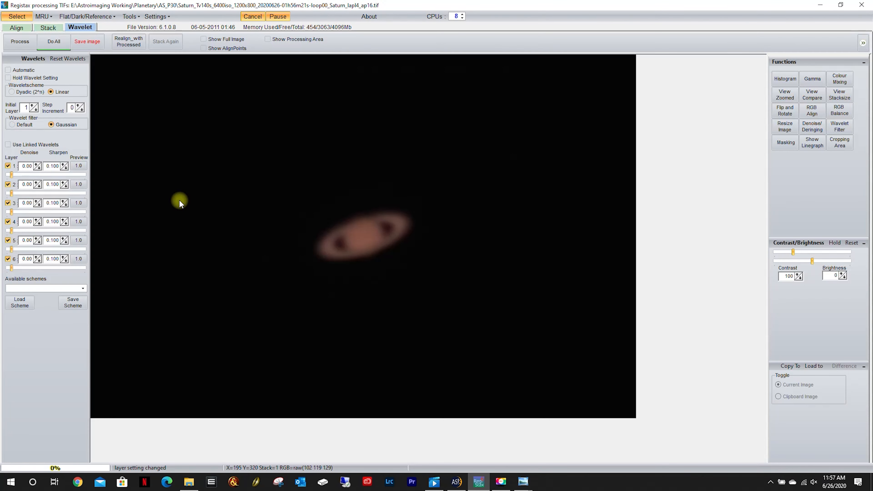
Load the Planetary_Start wavelet scheme for the P30 Saturn image and stretch its RGB histogram with the upper limit at 147.
click(19, 303)
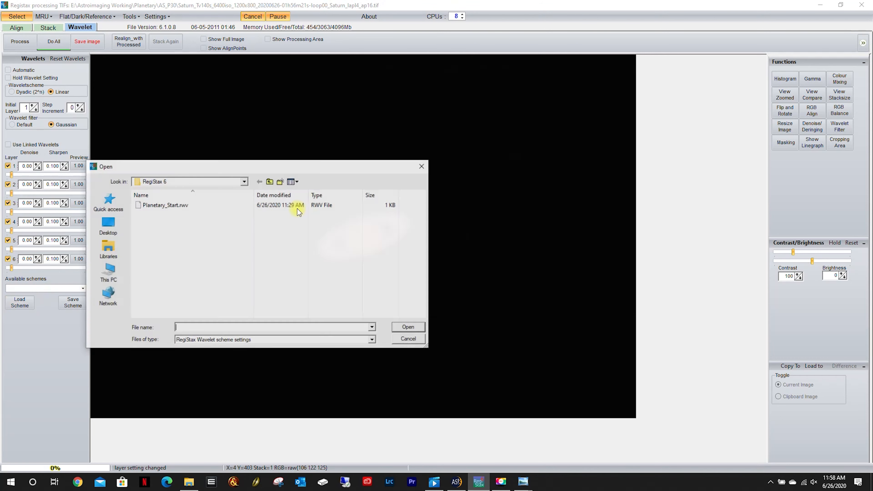
double_click(160, 206)
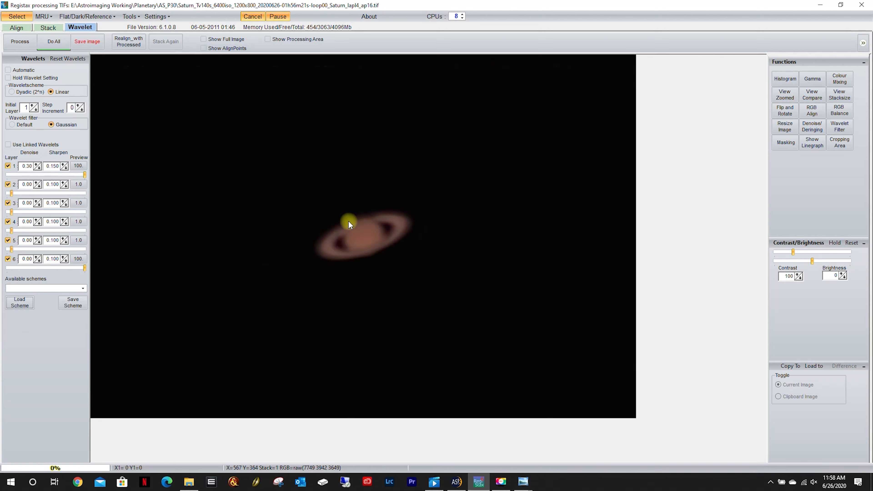
click(785, 78)
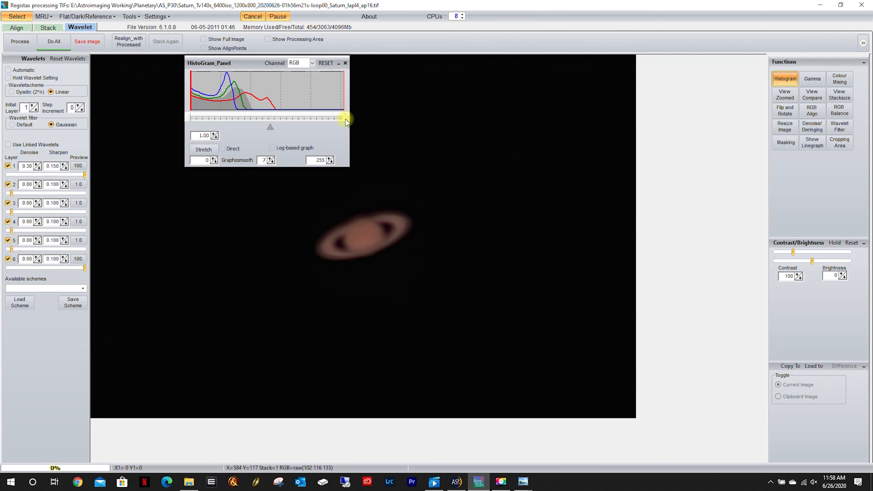
drag(345, 119, 282, 118)
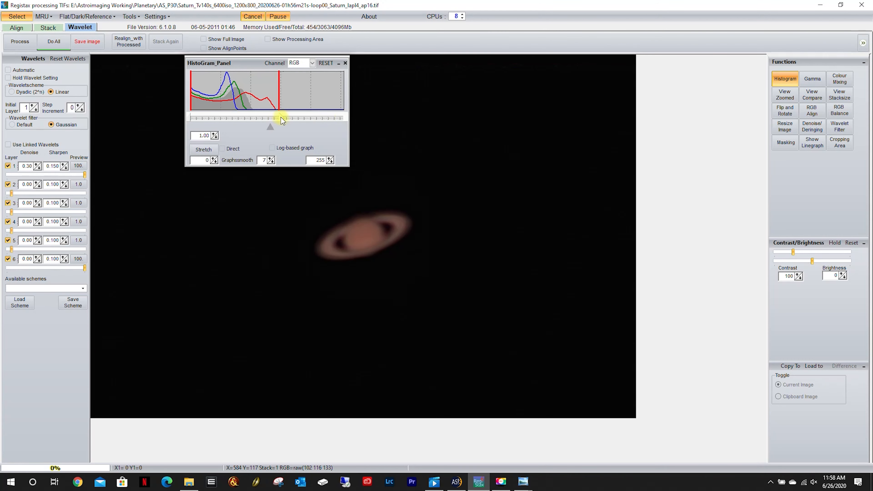
click(203, 150)
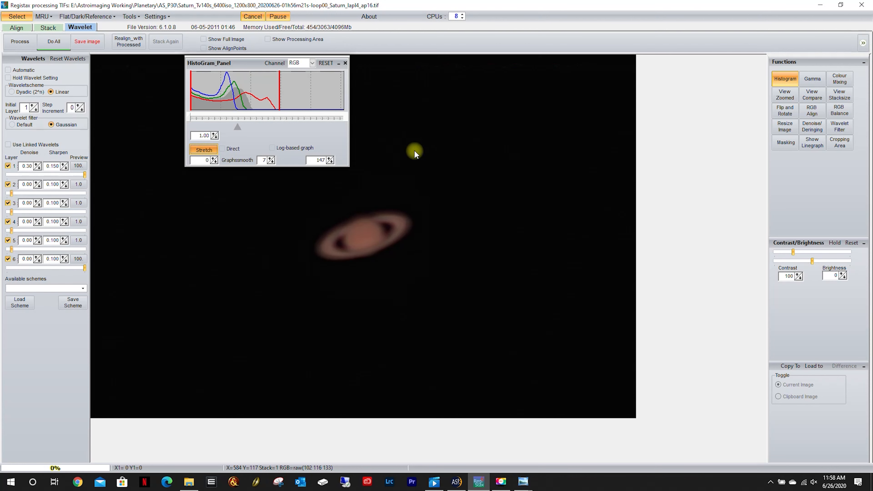
Auto-balance the red, green and blue channels of the P30 Saturn image and close the RGB balance window.
click(844, 114)
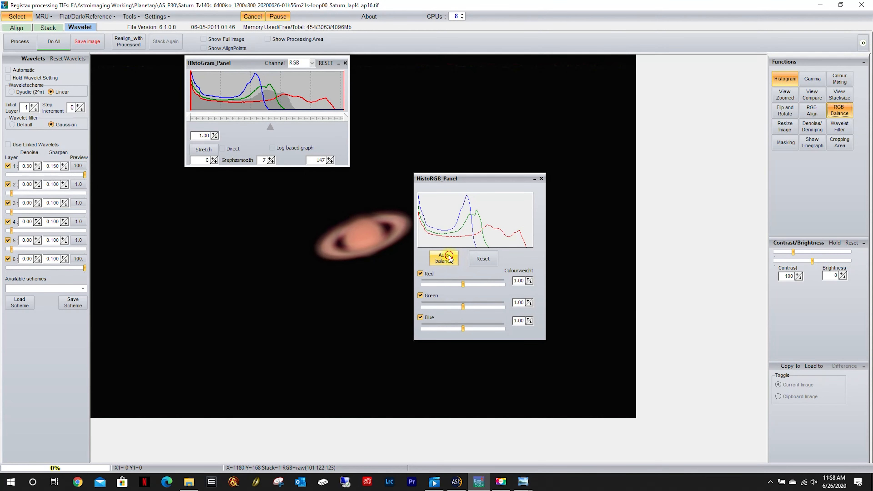
click(446, 257)
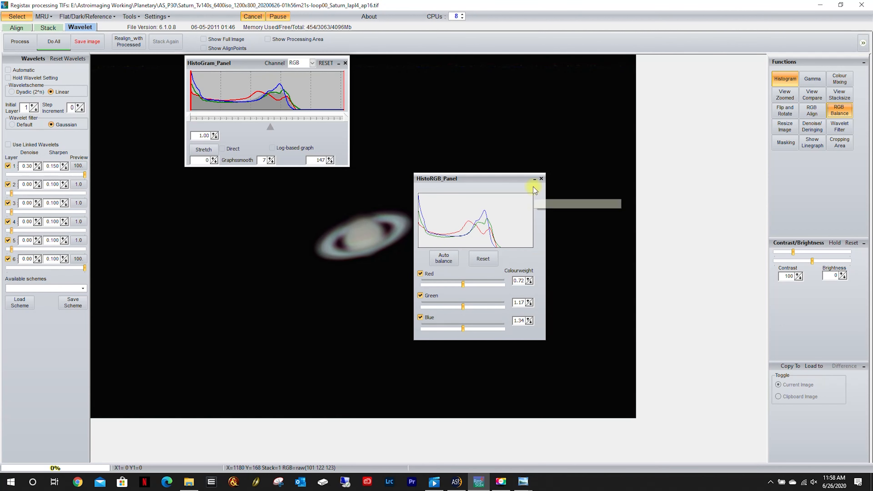
click(541, 178)
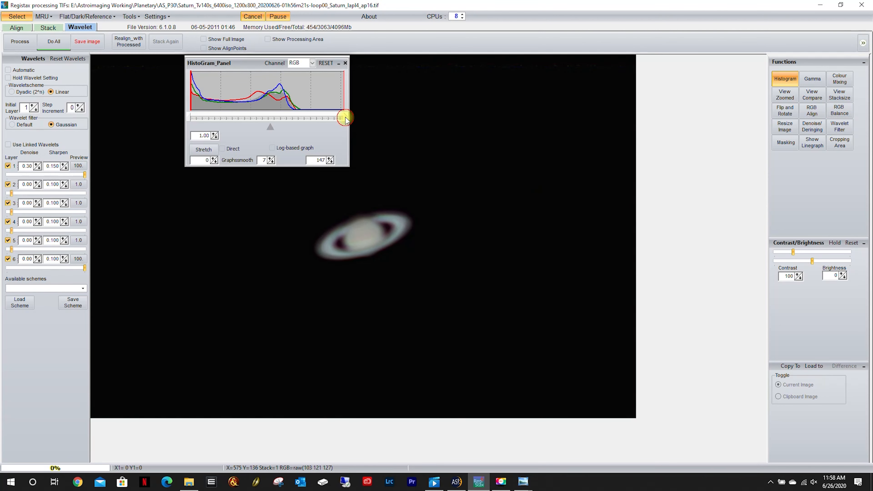
Stretch the P30 Saturn histogram further with the upper limit at 109 and the lower limit at 8, and close it.
drag(345, 118, 305, 118)
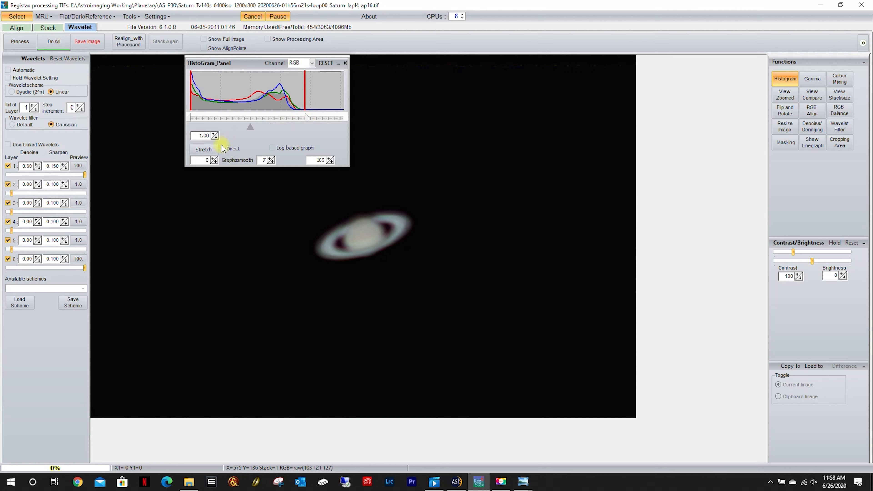
click(203, 149)
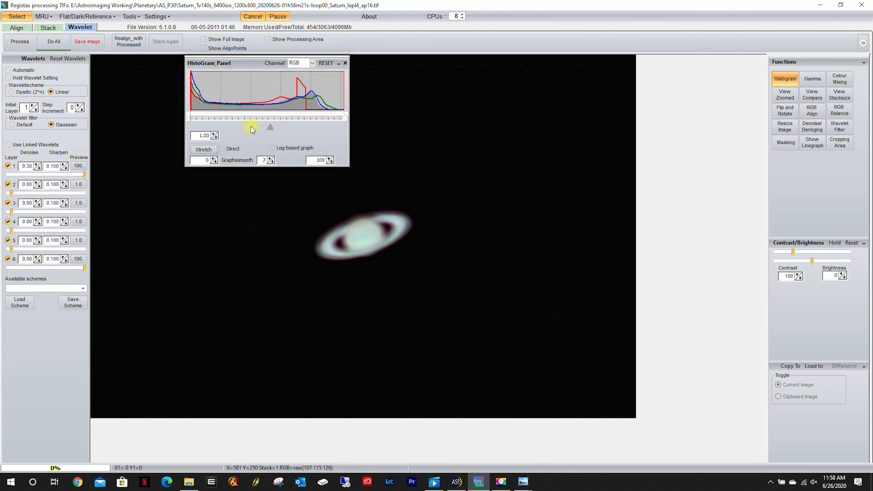
drag(190, 119, 202, 118)
click(203, 149)
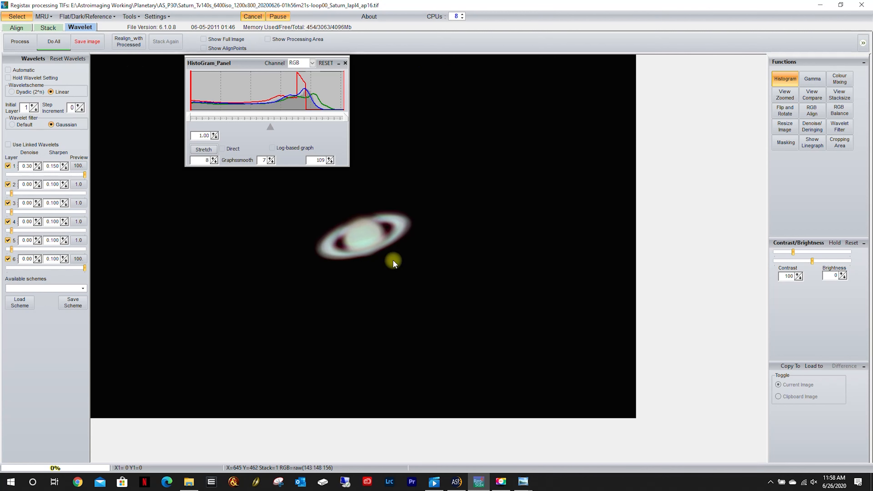
click(346, 63)
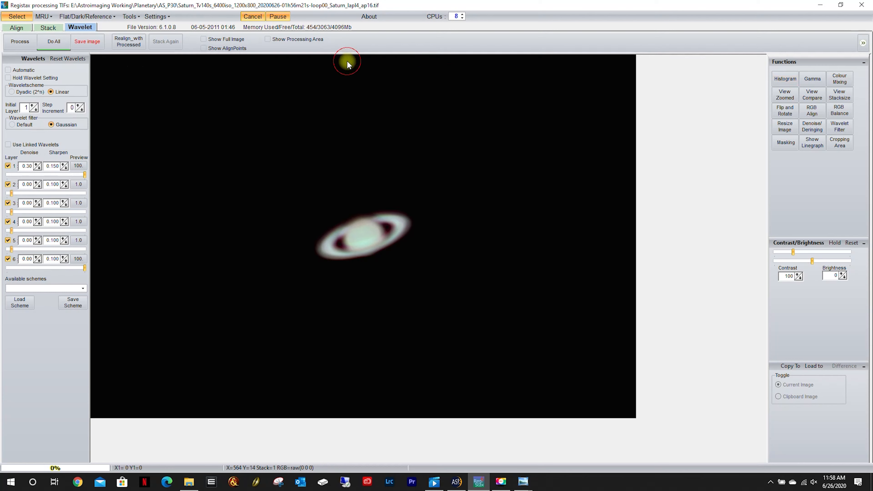
Save the processed image in the AS_P30 folder as a 16-bit TIFF named Saturn_P30_L1.
click(87, 42)
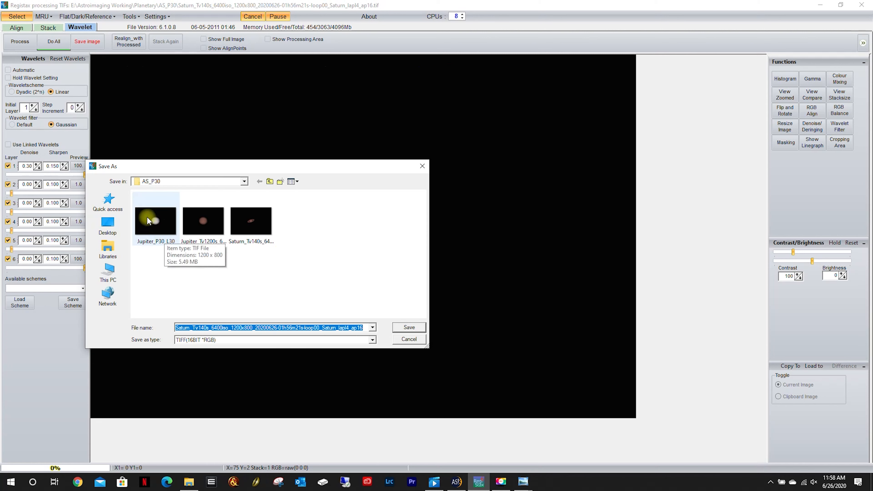
click(156, 224)
double_click(189, 328)
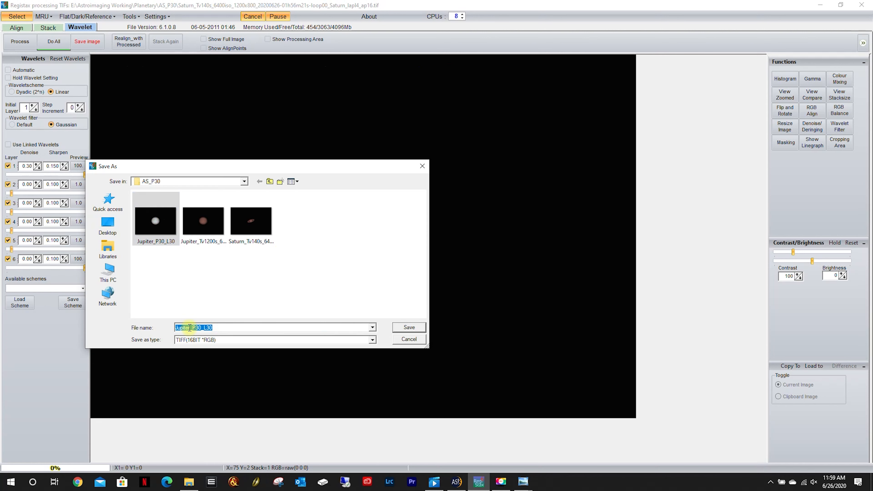
drag(190, 328, 158, 330)
key(BackSpace)
text(Saturn)
click(418, 329)
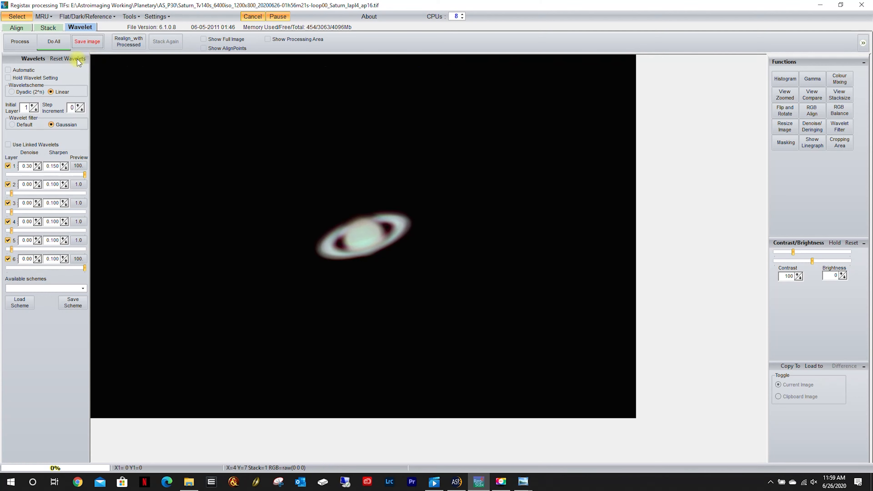
Open the stacked Saturn_Tv140s TIF from the AS_P20 folder for wavelet processing.
click(17, 16)
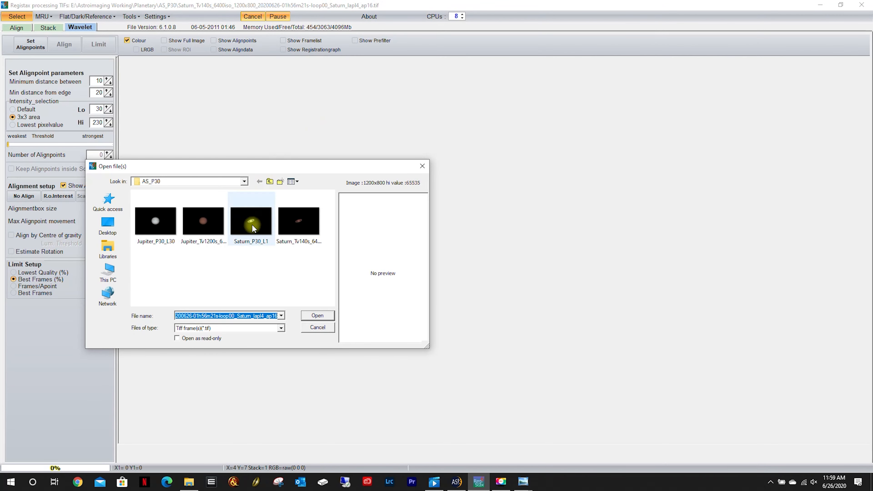
click(273, 183)
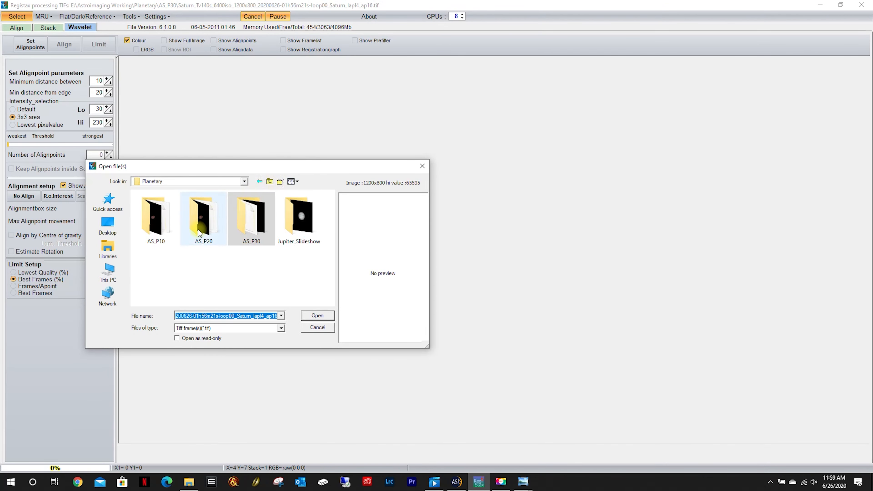
double_click(203, 221)
double_click(168, 205)
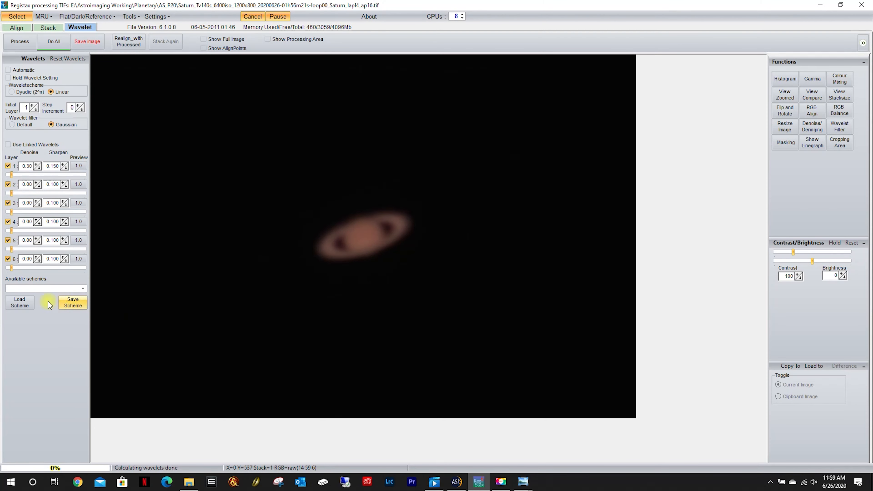
Load the Planetary_Start wavelet scheme for the P20 Saturn image and stretch its RGB histogram with the upper limit at 147.
click(22, 303)
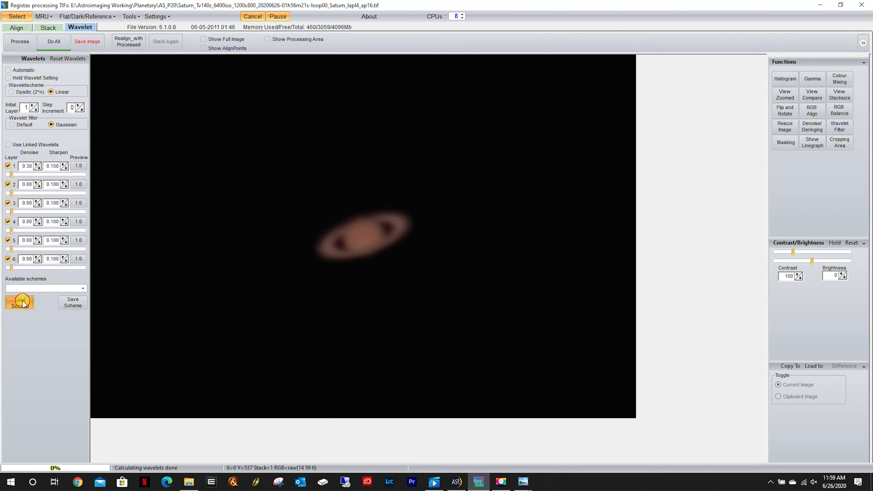
double_click(168, 207)
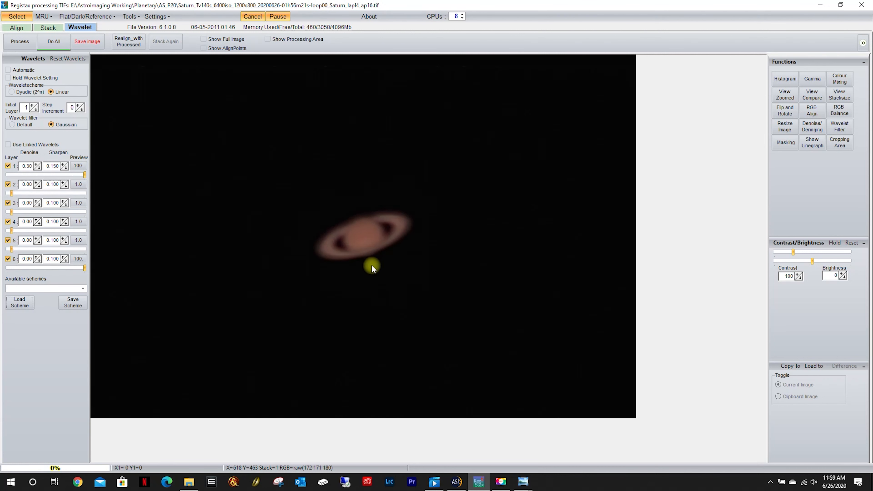
click(785, 78)
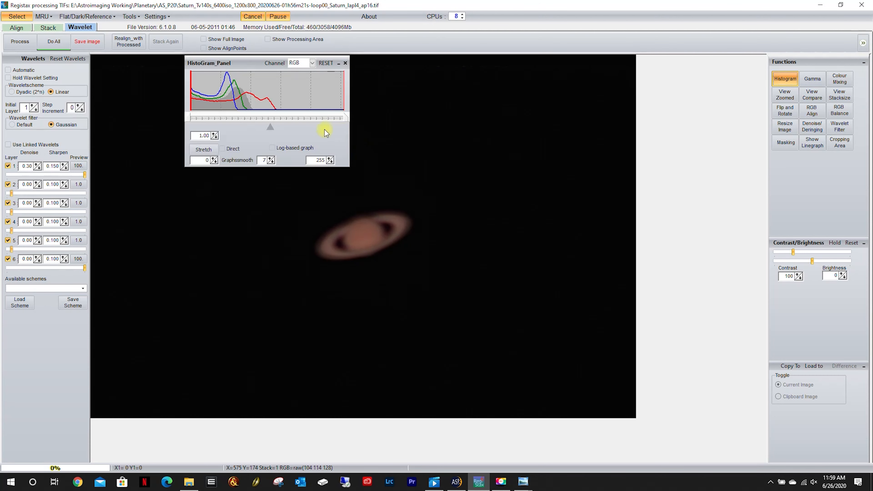
mouse_move(347, 117)
mouse_down()
mouse_move(270, 122)
mouse_move(282, 122)
mouse_up()
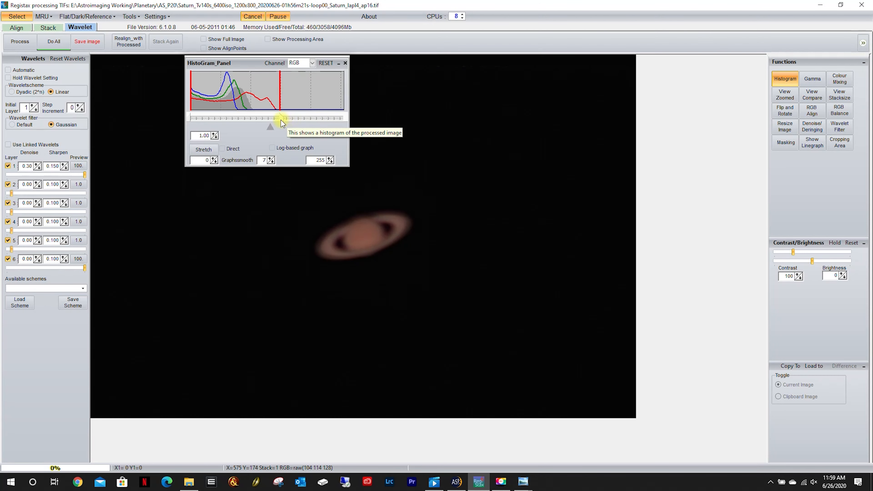
click(203, 149)
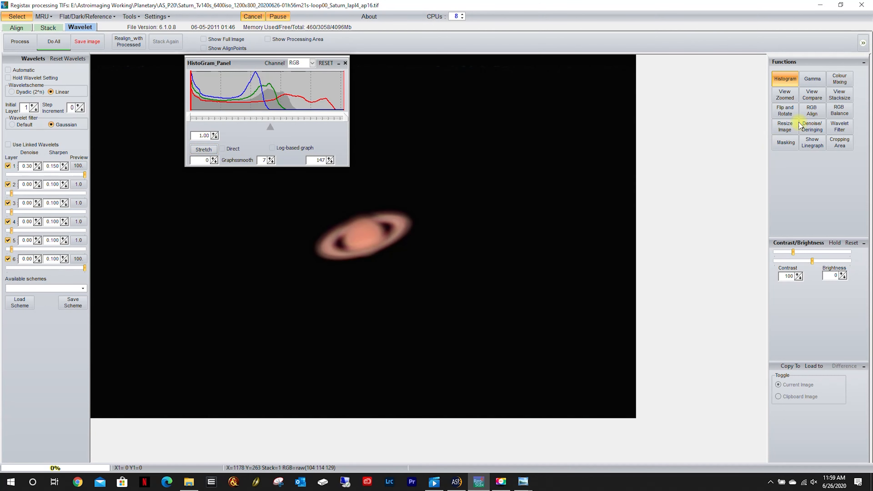
Auto-balance the RGB colours of the P20 Saturn image and close the balance window.
click(839, 110)
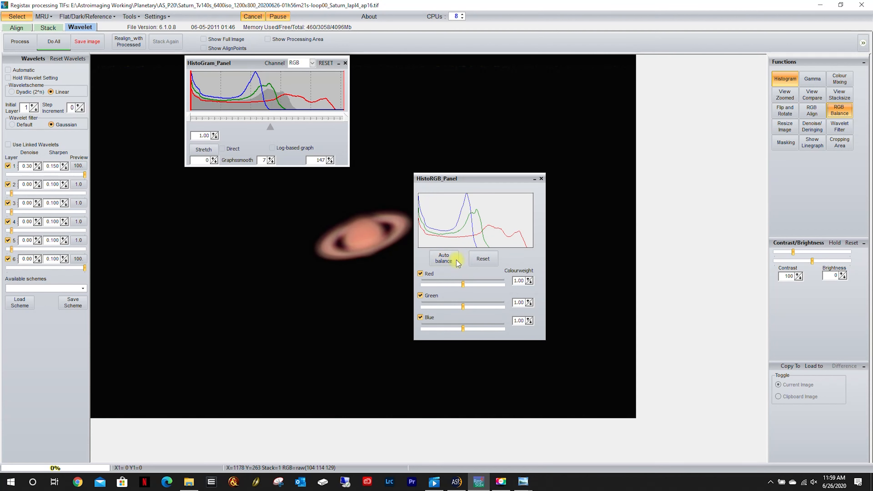
click(444, 260)
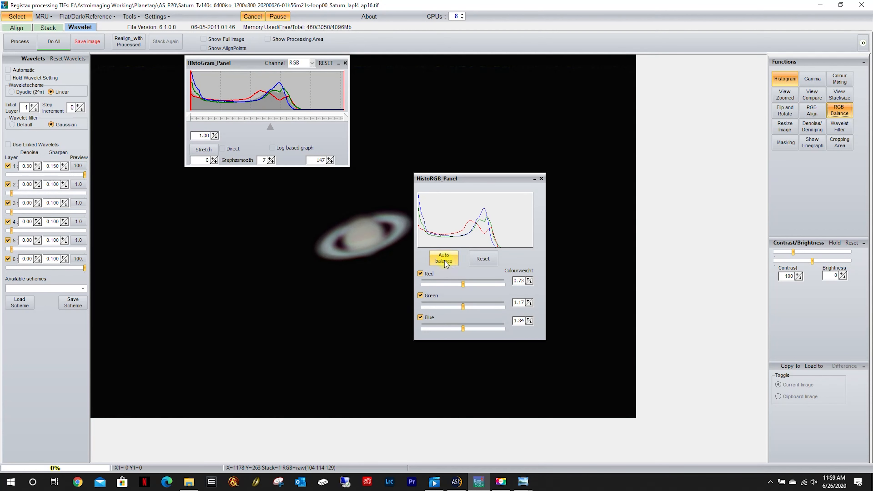
click(541, 179)
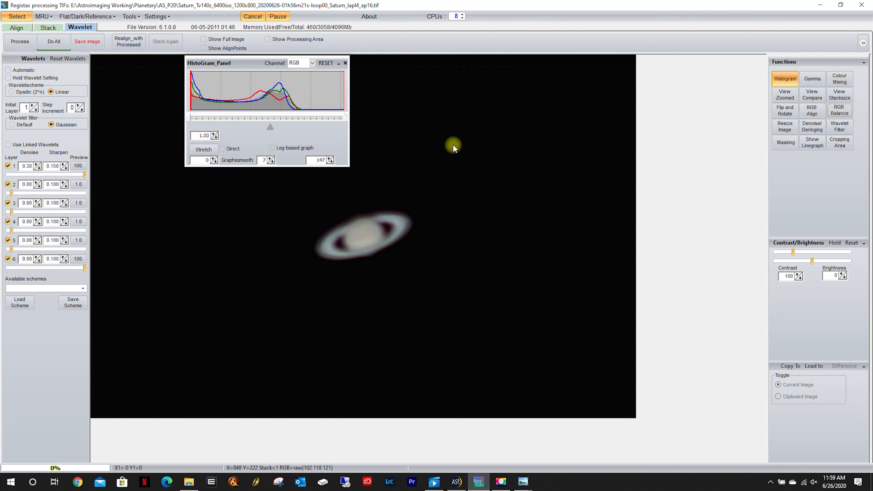
Stretch the P20 Saturn histogram again between a lower limit of 12 and an upper limit of 112, and close it.
drag(348, 121, 309, 119)
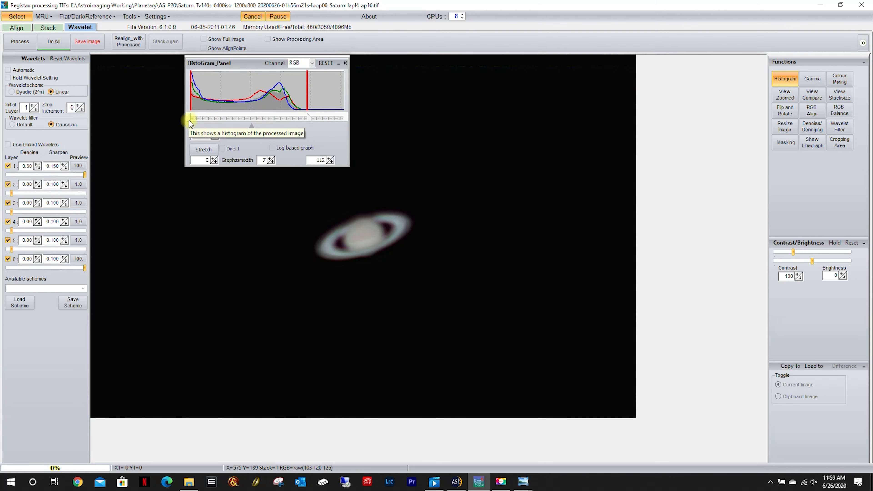
drag(189, 120, 203, 118)
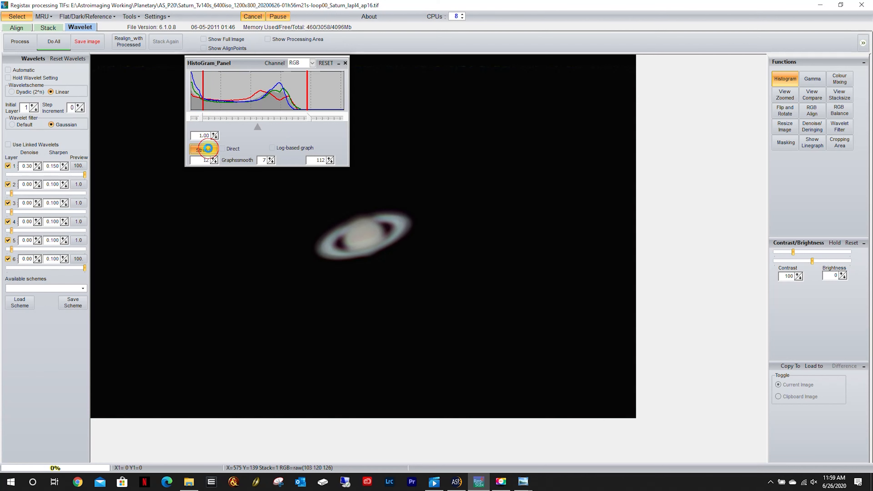
click(208, 148)
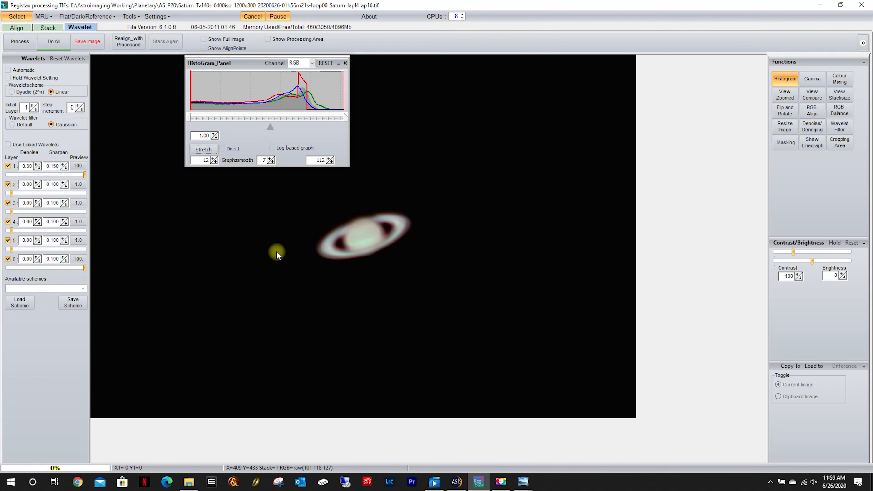
click(345, 64)
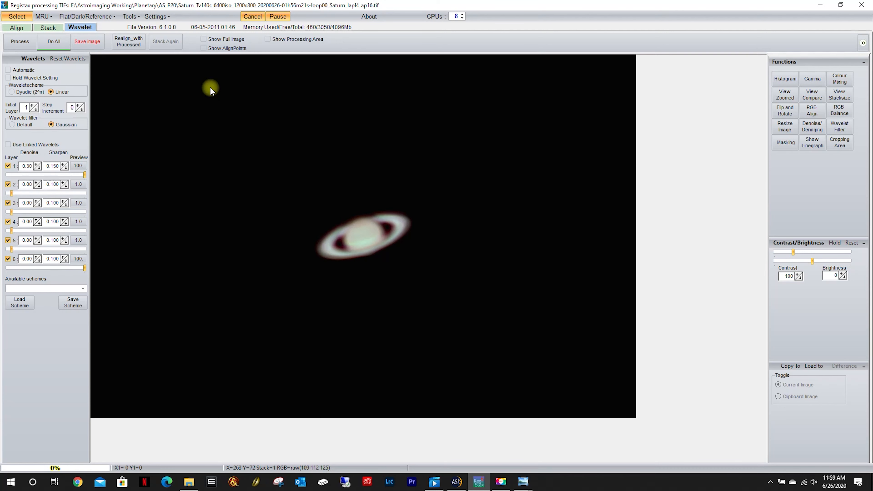
Save the processed image in the AS_P20 folder as a 16-bit TIFF named Saturn_P20_L1.
click(78, 41)
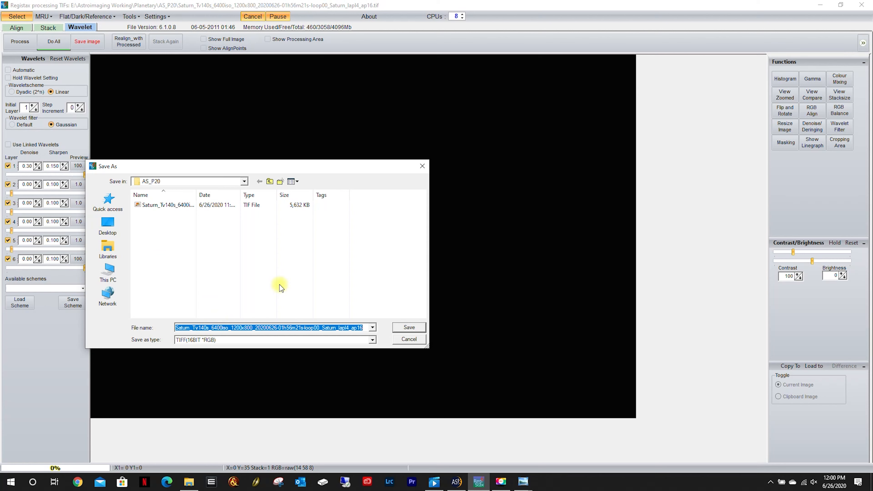
text(Saturn_)
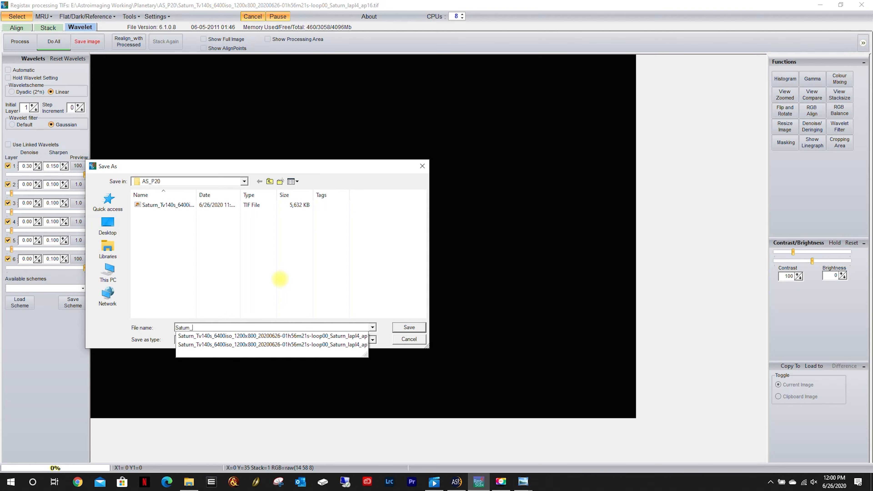
text(P20_L1)
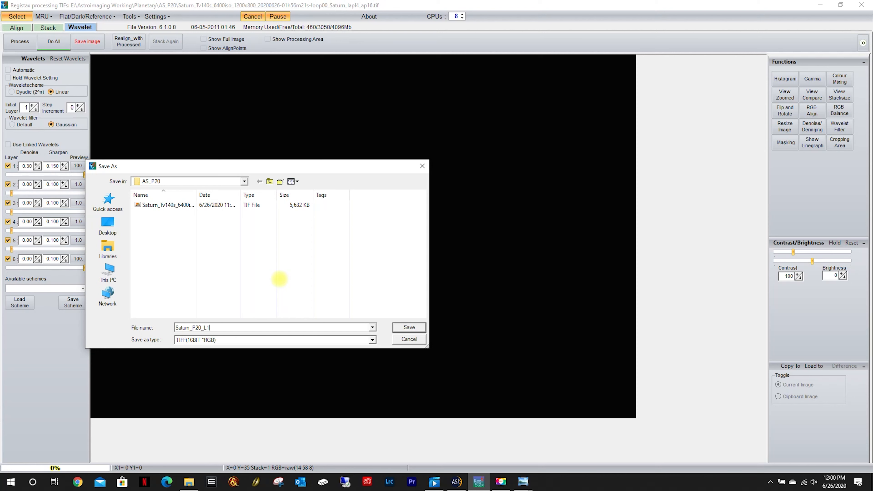
click(409, 327)
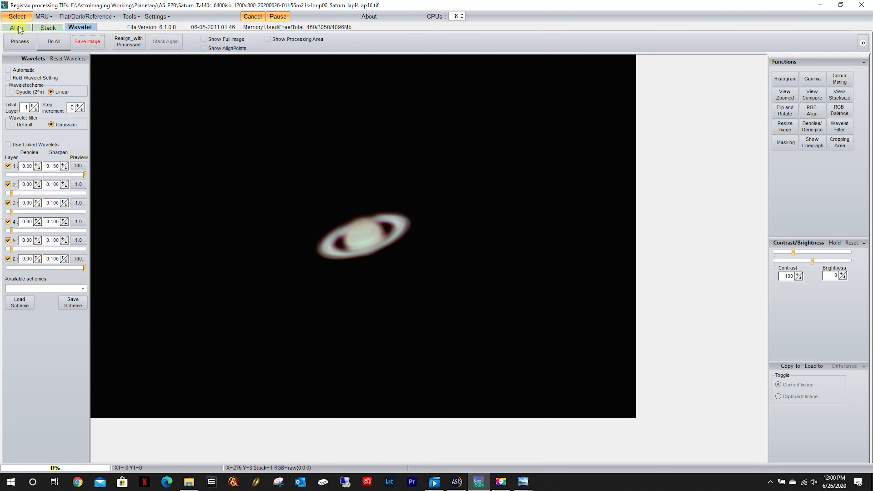
Open the stacked Saturn TIFF from the AS_P10 folder for wavelet processing.
click(15, 17)
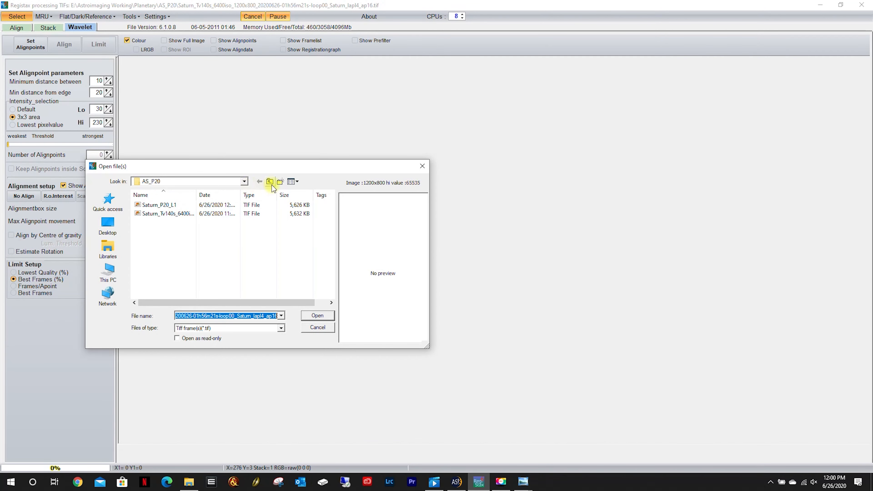
click(270, 181)
double_click(156, 217)
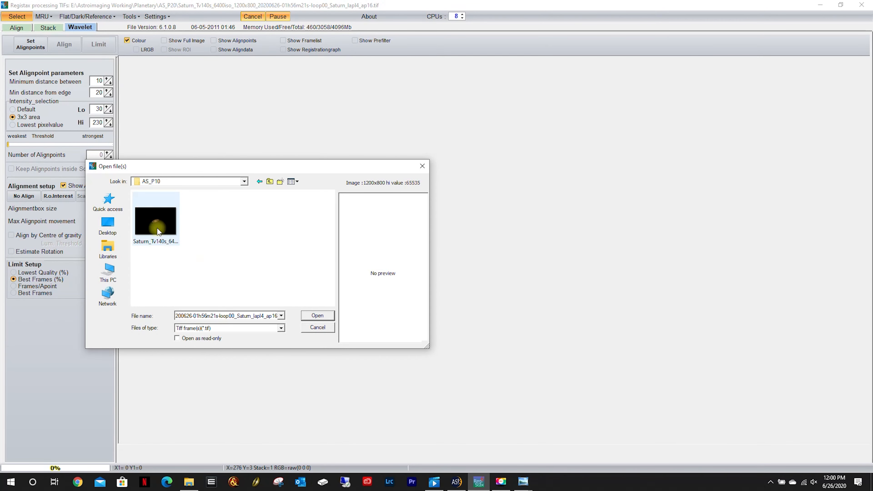
double_click(157, 222)
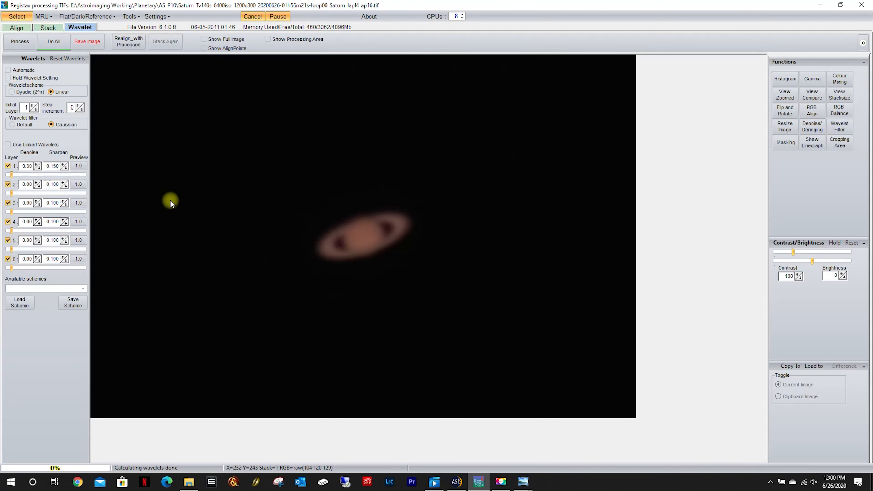
Load the Planetary_Start wavelet scheme for the P10 Saturn image and stretch its RGB histogram with the upper limit at 150.
click(20, 303)
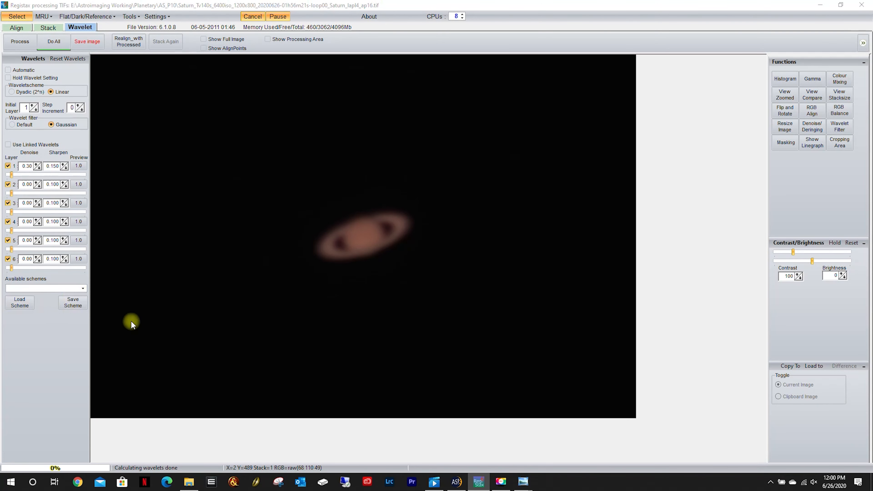
double_click(166, 206)
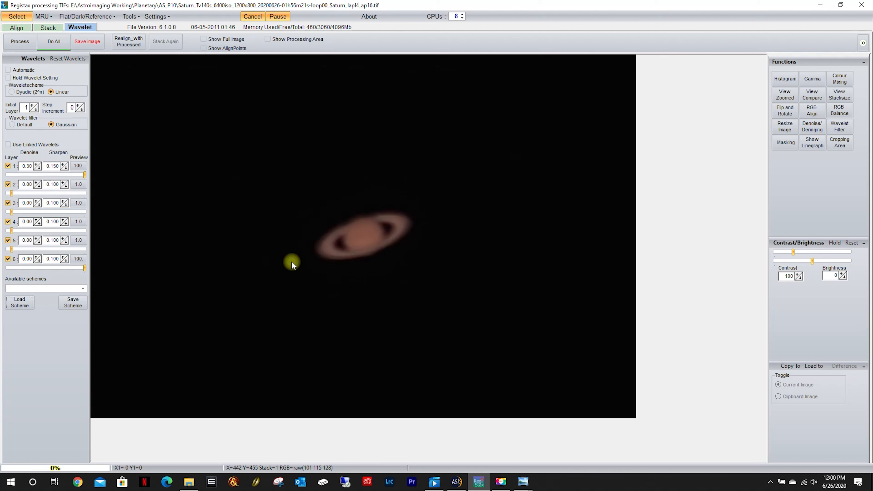
click(785, 79)
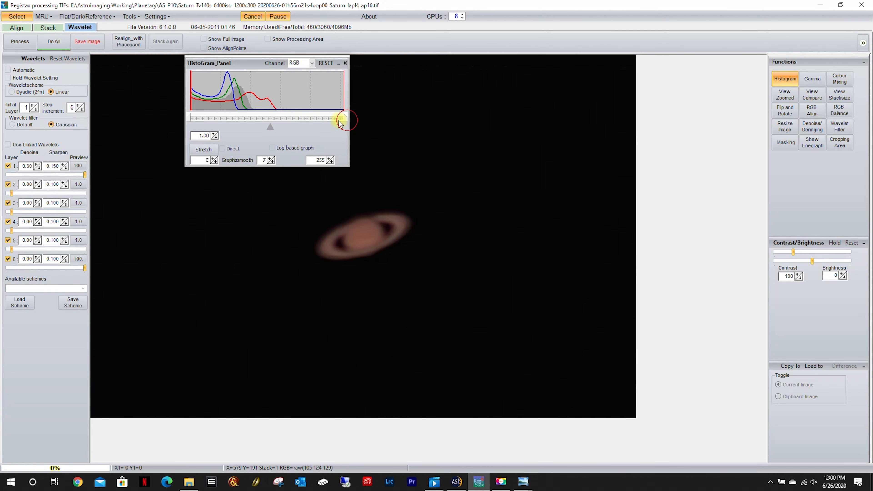
drag(341, 121, 279, 121)
click(215, 150)
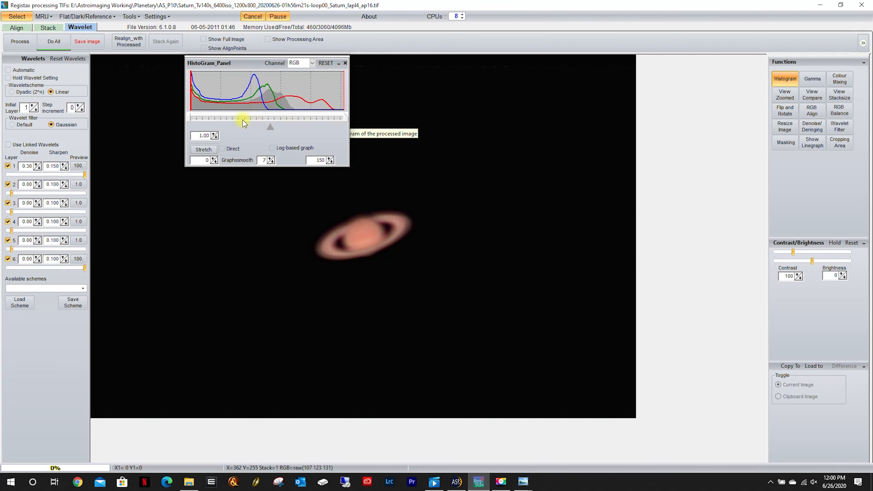
Auto-balance the RGB colours of the P10 Saturn image and close the balance window.
click(840, 111)
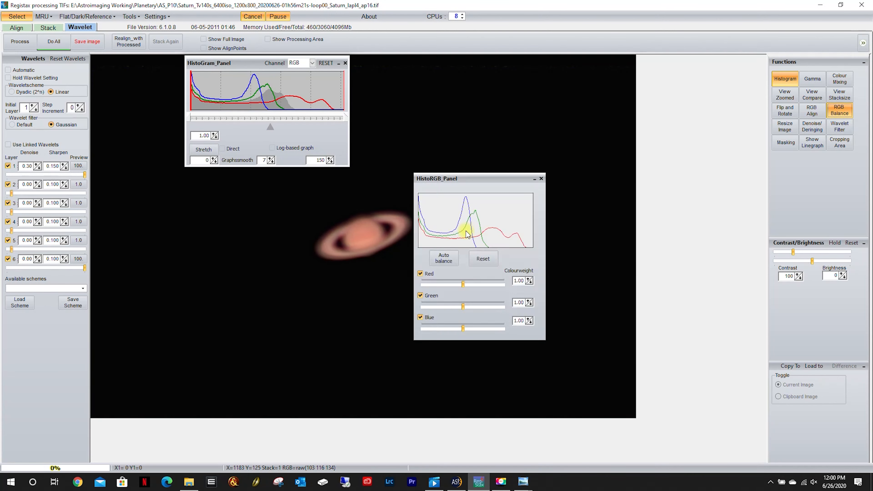
click(445, 259)
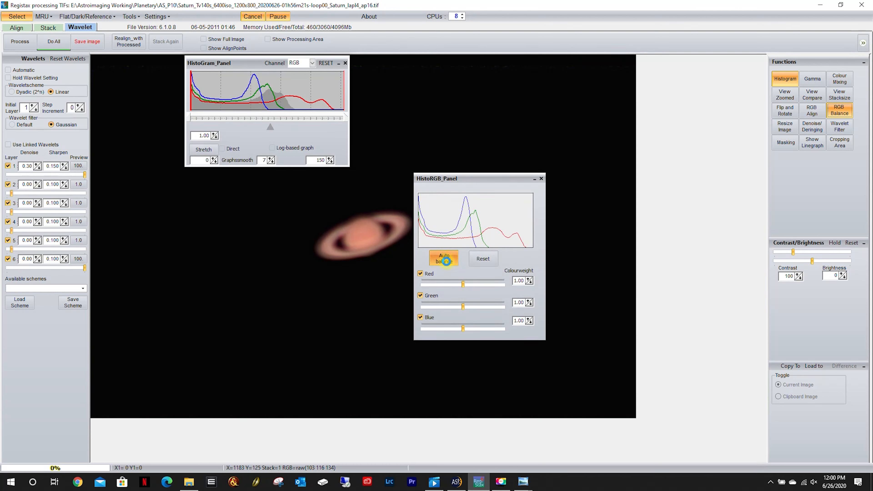
click(542, 178)
Stretch the P10 Saturn histogram again between a lower limit of 11 and an upper limit of 112, and close it.
drag(347, 123, 306, 119)
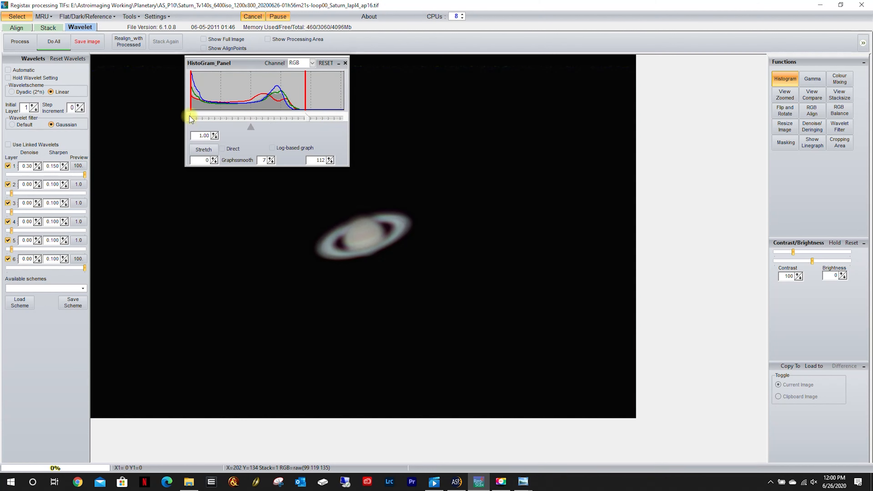
drag(190, 116, 202, 116)
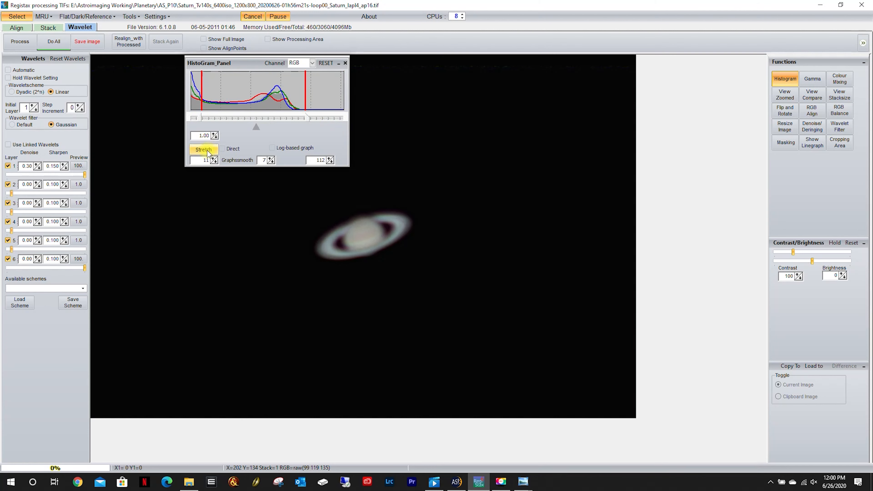
click(207, 150)
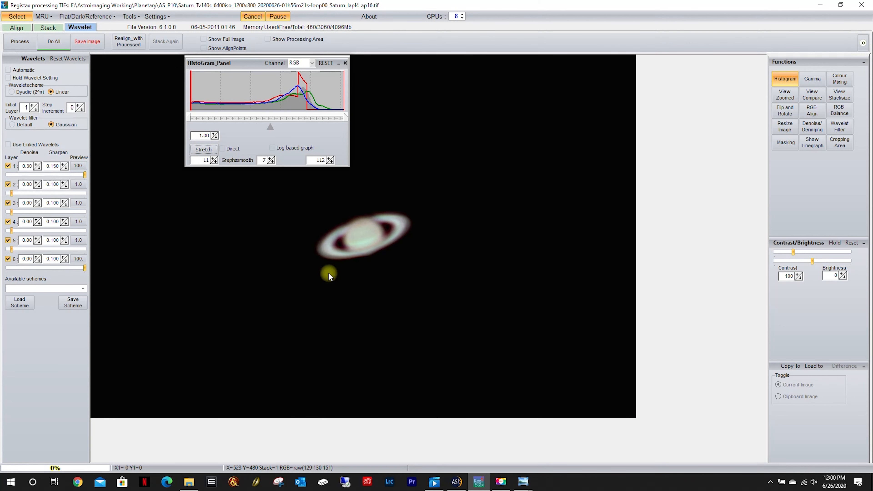
click(346, 63)
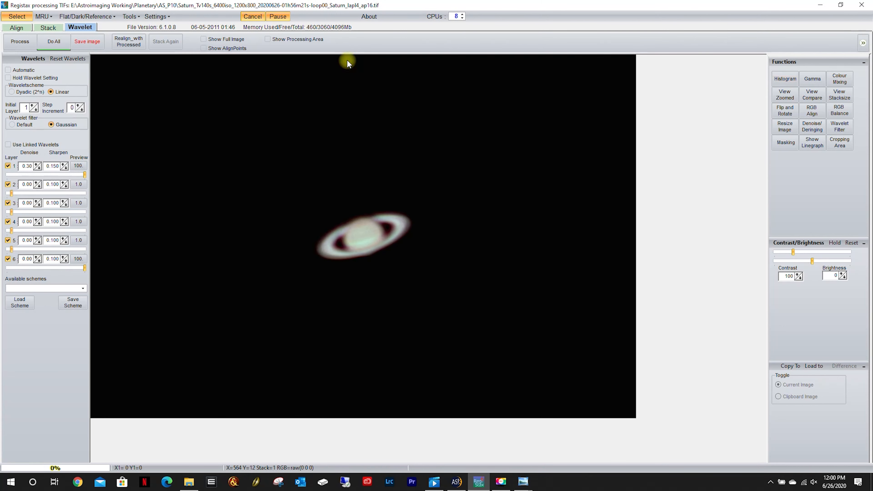
Save the processed image in the AS_P10 folder as a 16-bit TIFF named Saturn_P10_L1.
click(87, 42)
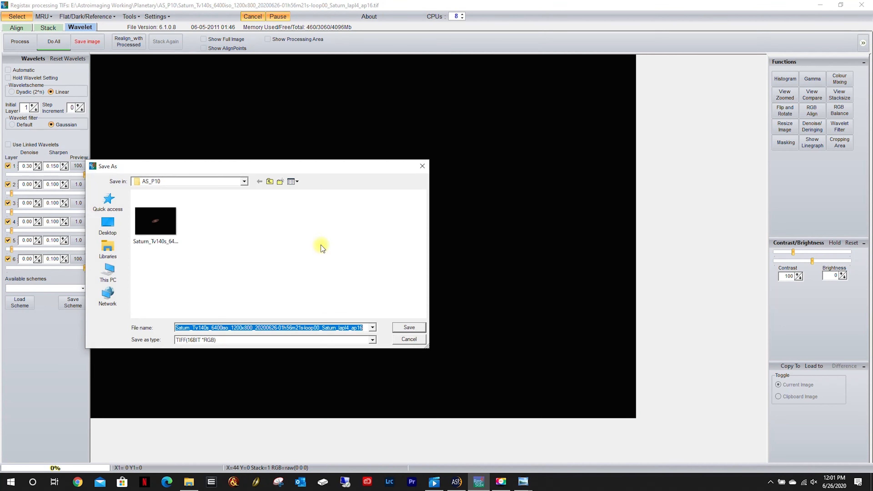
text(Satur)
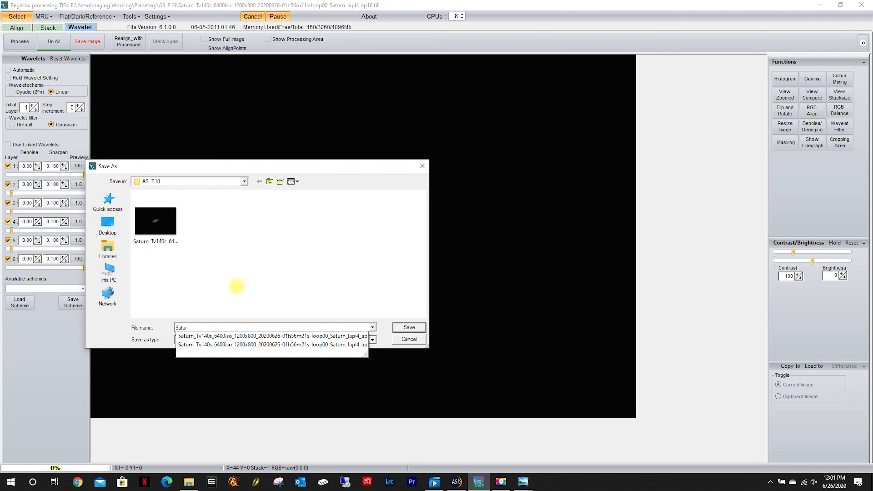
text(n_P10_L1)
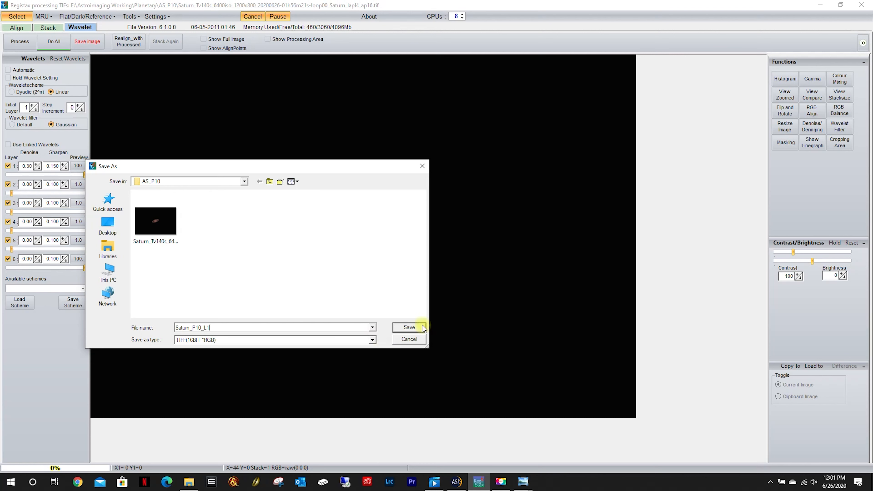
click(407, 328)
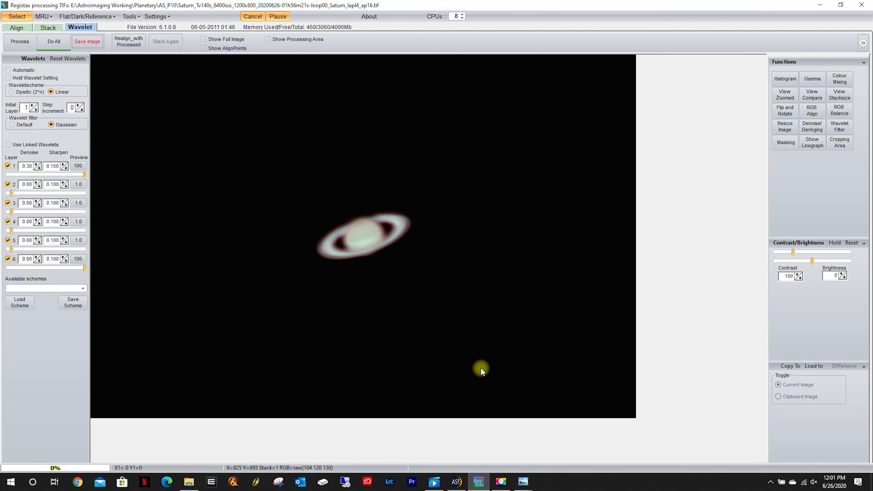
Switch to File Explorer, open Saturn_P30_L1 from the AS_P30 folder and restore its viewer to a smaller window.
click(189, 482)
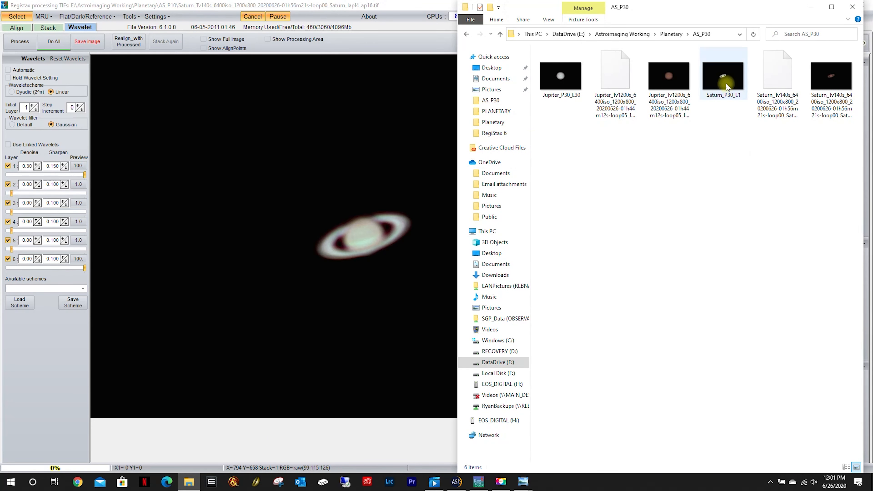
double_click(723, 78)
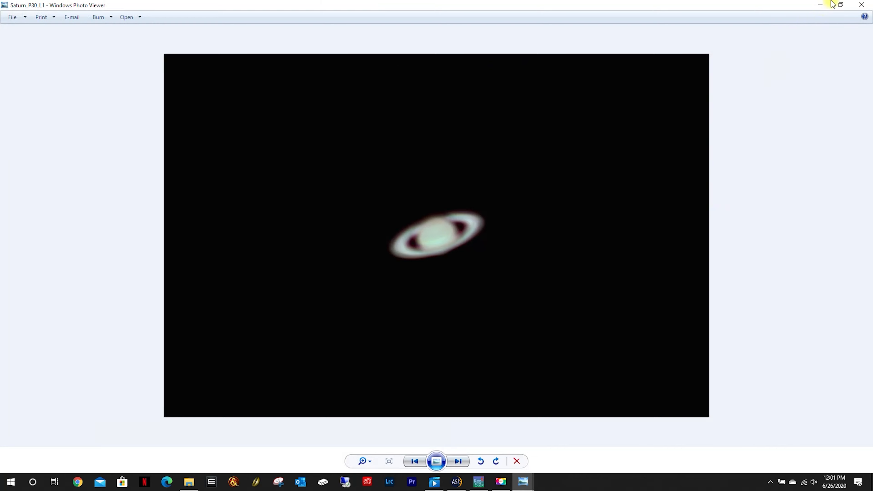
click(839, 6)
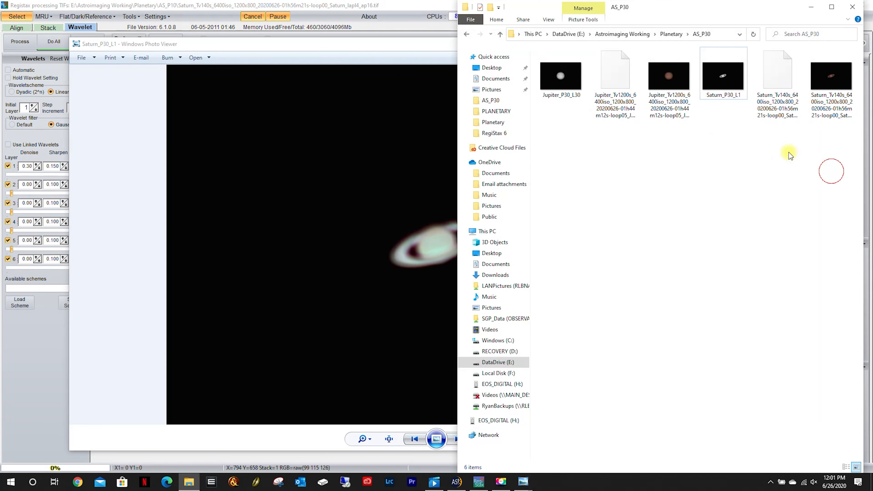
Open Saturn_P10_L1 from the AS_P10 folder and restore its viewer to a smaller window.
click(832, 172)
click(466, 34)
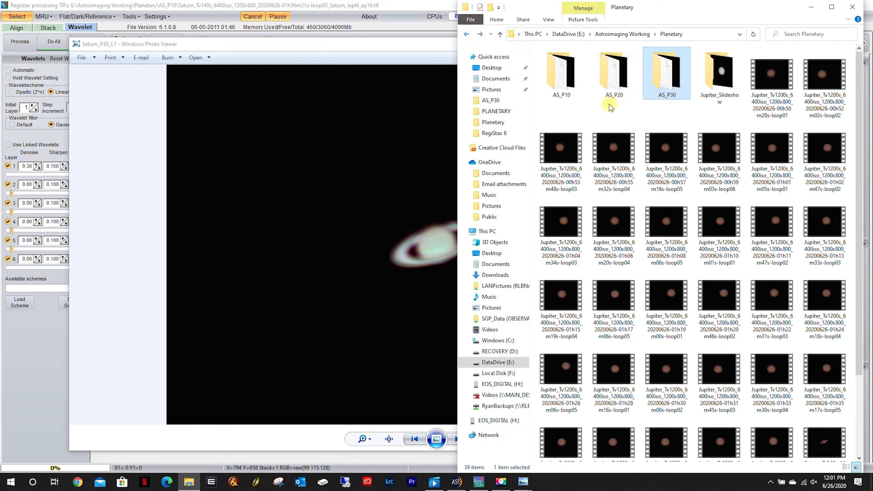
double_click(561, 76)
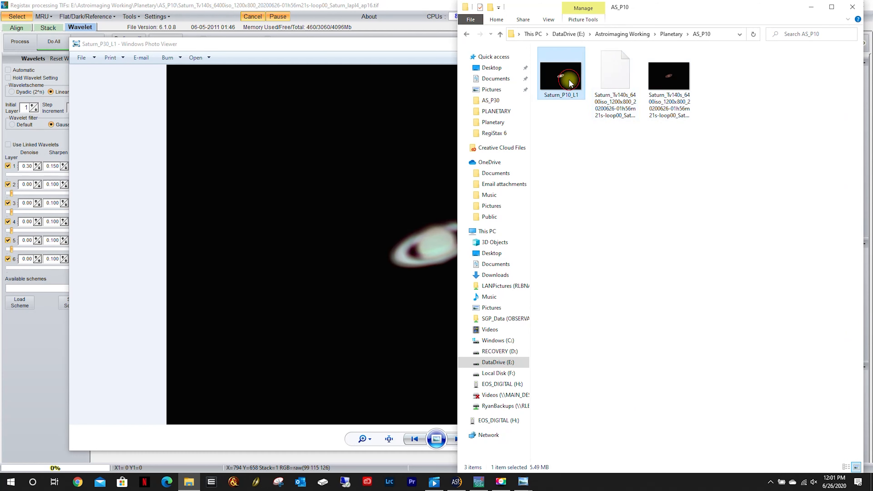
double_click(561, 76)
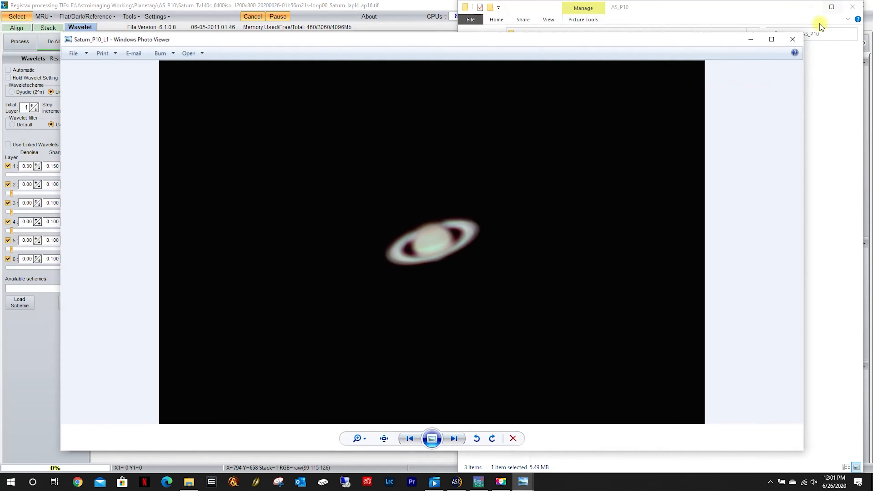
click(841, 5)
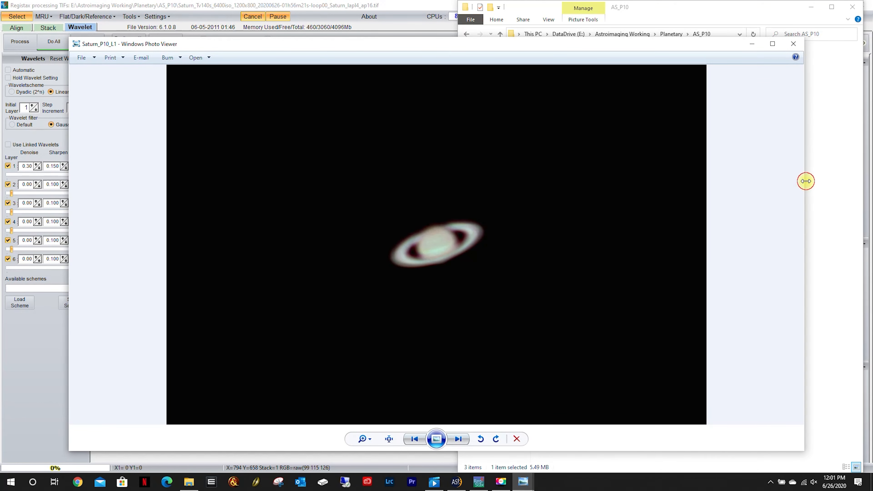
Narrow the Saturn_P10_L1 and Saturn_P30_L1 viewer windows and line the two images up side by side for comparison.
drag(807, 181, 471, 181)
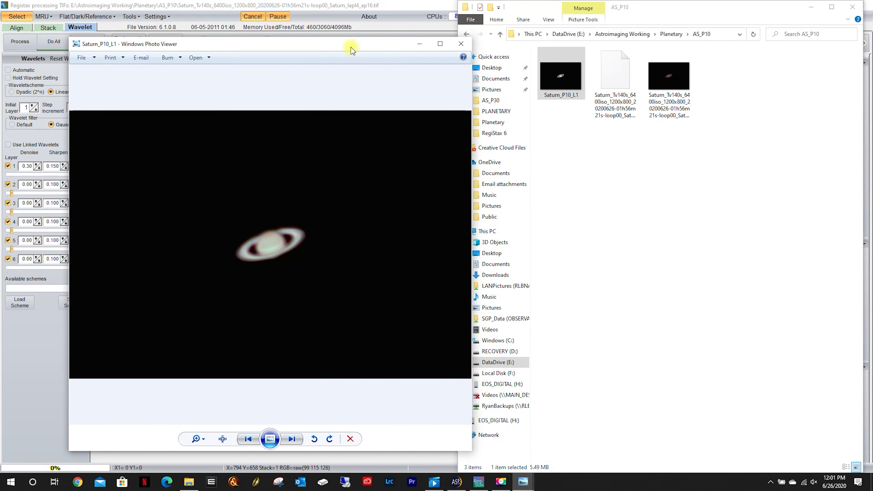
drag(351, 50, 653, 35)
click(389, 52)
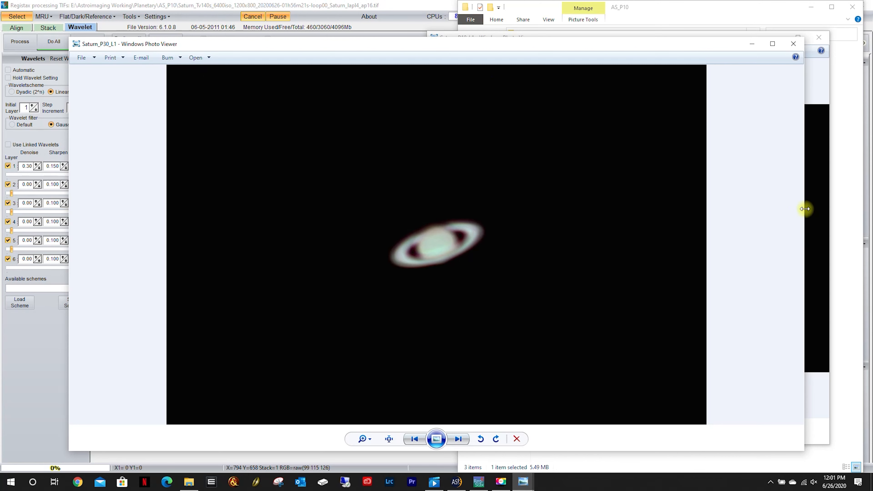
drag(806, 209, 474, 220)
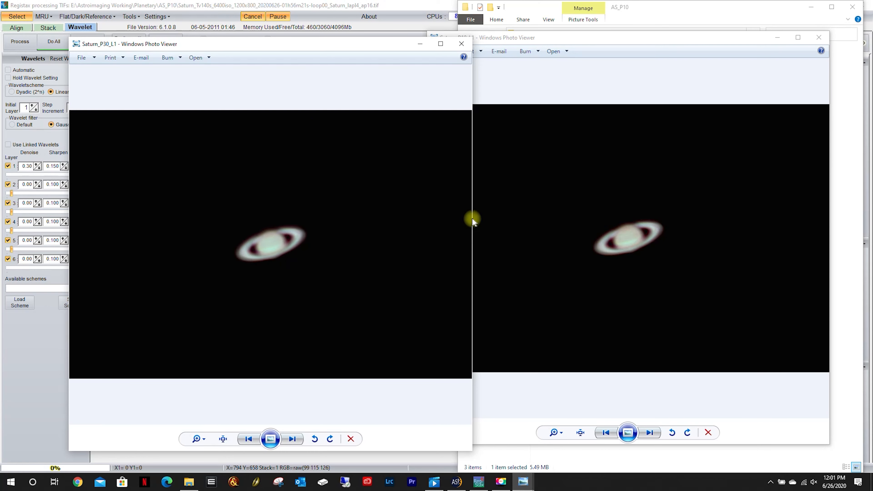
drag(369, 45, 477, 40)
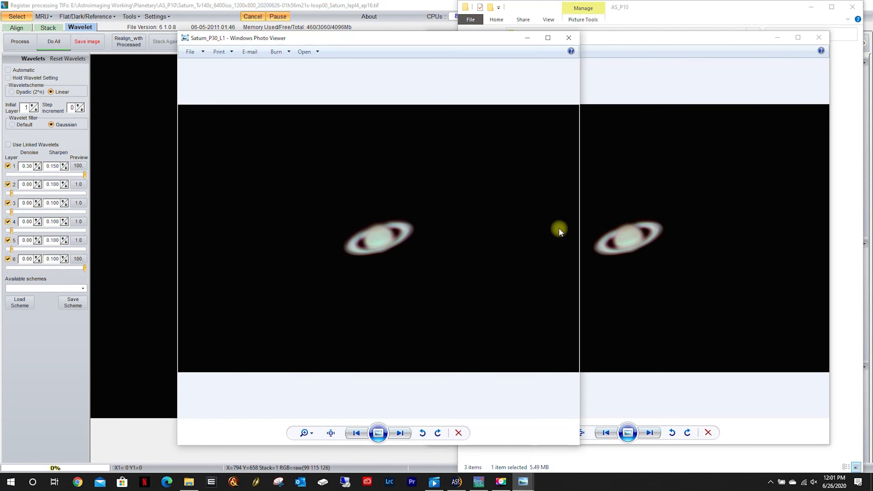
Open Saturn_P20_L1 from the AS_P20 folder and restore its viewer to a smaller window.
click(665, 10)
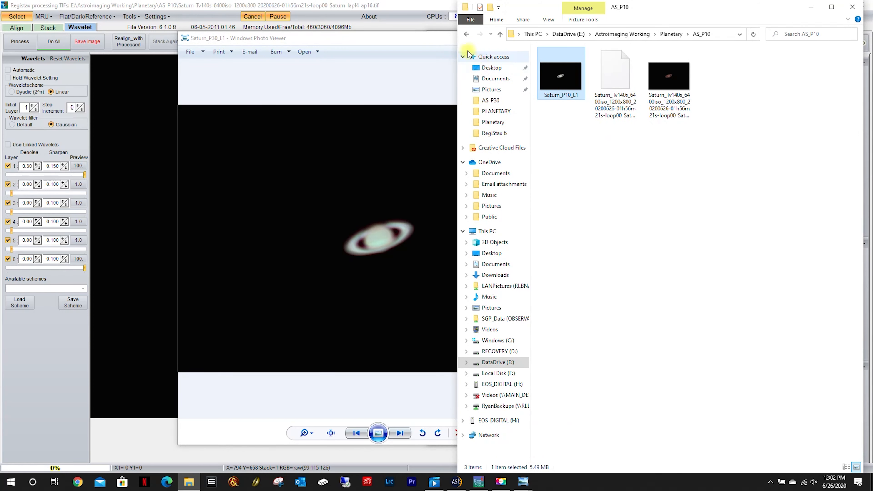
click(466, 34)
double_click(614, 74)
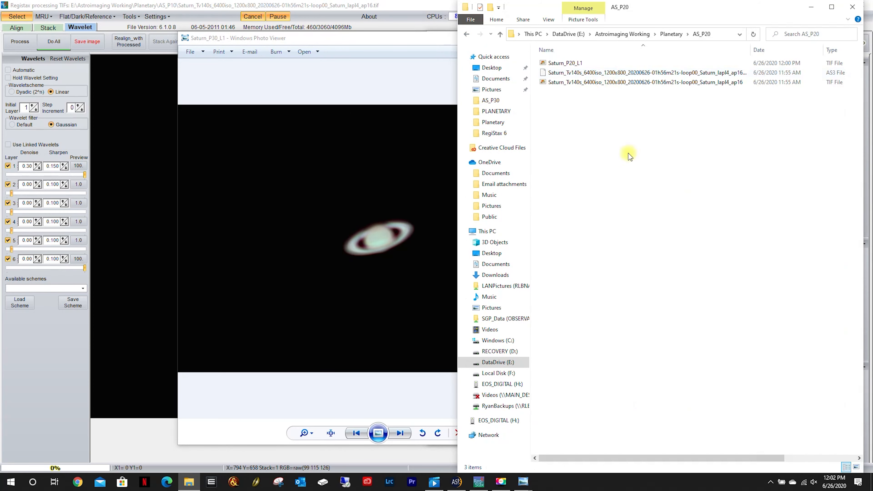
double_click(561, 63)
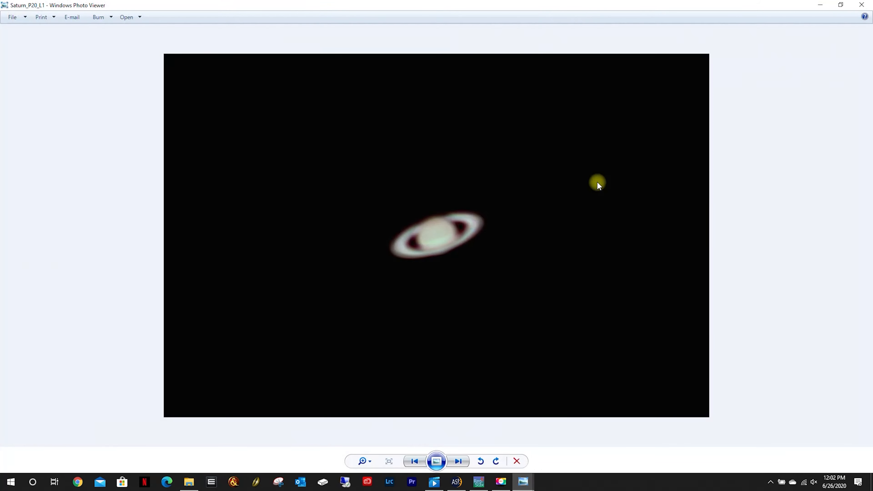
click(841, 5)
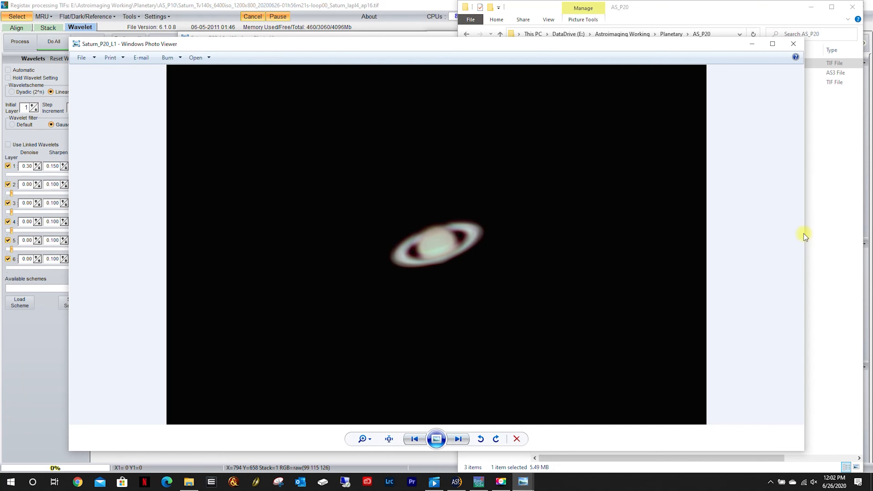
Narrow the Saturn_P20_L1 viewer window and position it beside the Saturn_P30_L1 window to compare the images.
drag(805, 233, 468, 229)
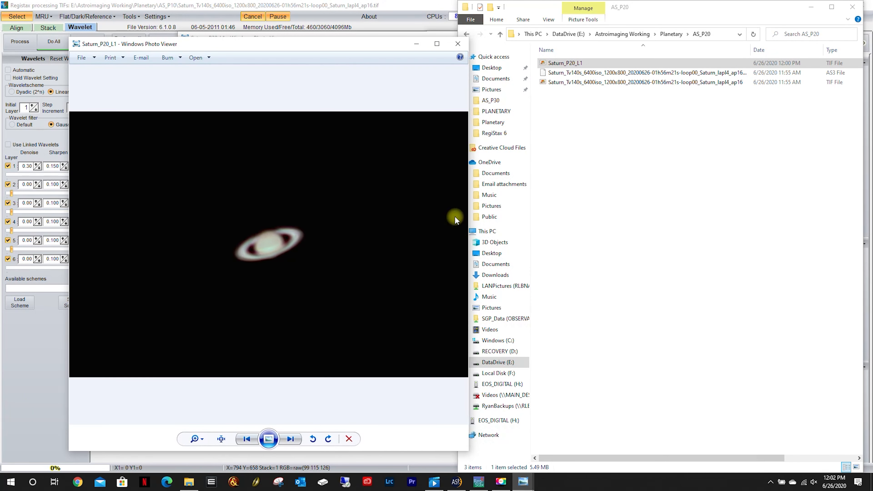
drag(317, 47, 257, 41)
click(437, 39)
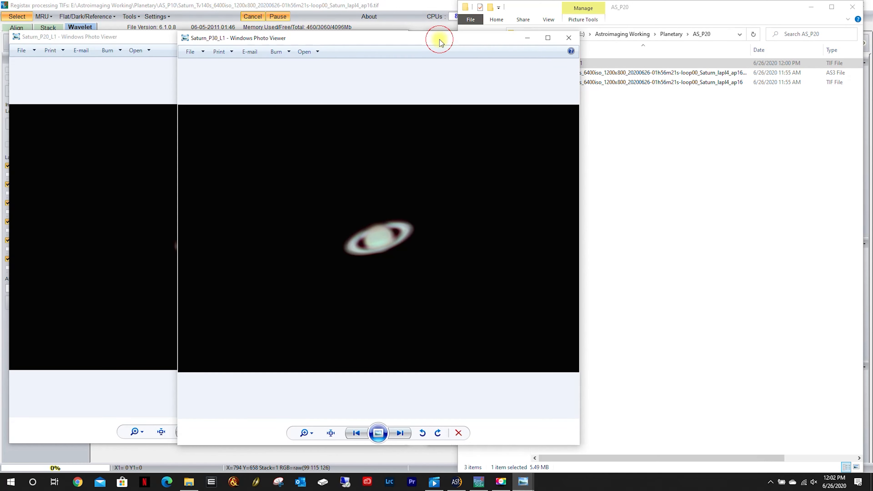
drag(369, 40, 439, 38)
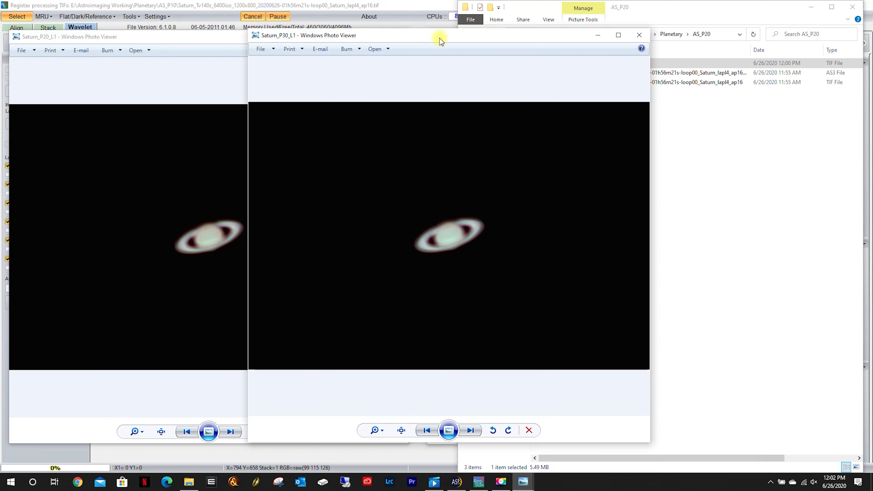
Bring the Saturn_P10_L1 viewer window to the front and position it beside the Saturn_P20_L1 and Saturn_P30_L1 windows for a three-way comparison.
click(435, 482)
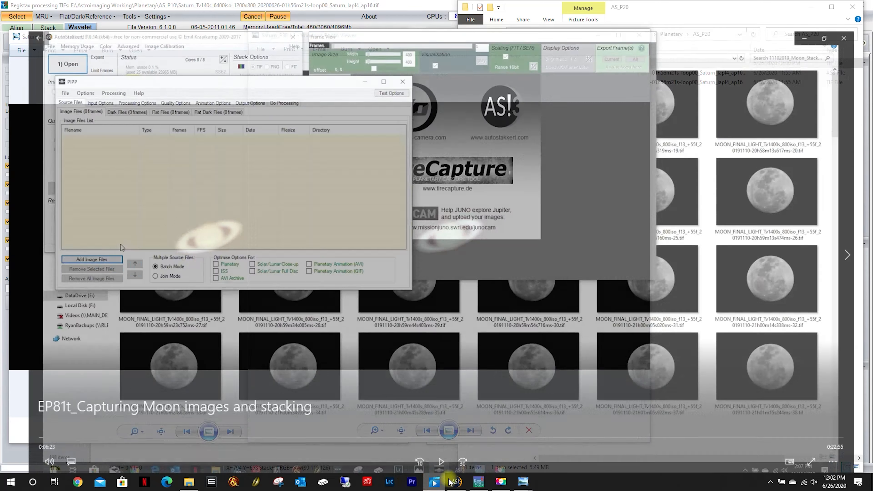
click(823, 7)
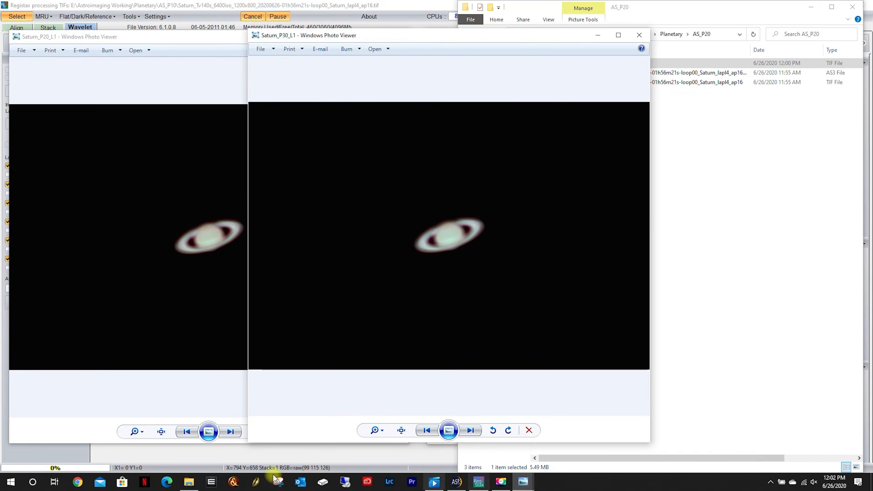
mouse_move(526, 485)
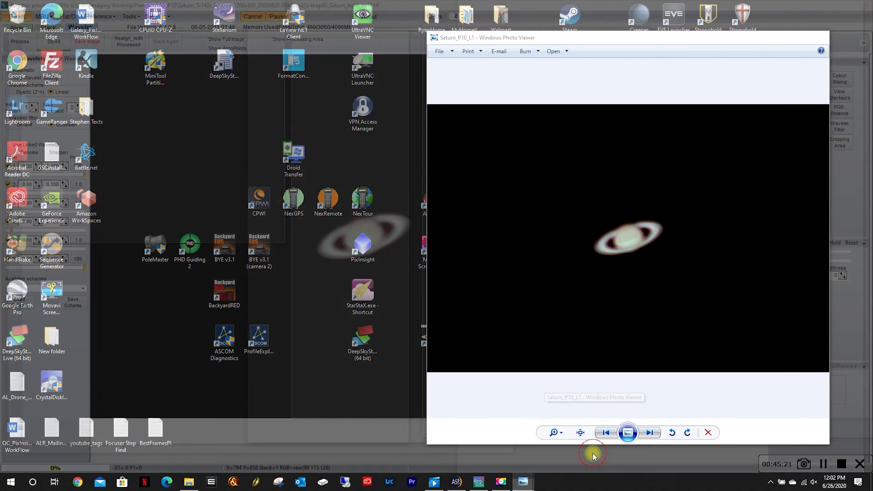
click(592, 455)
drag(544, 37, 619, 36)
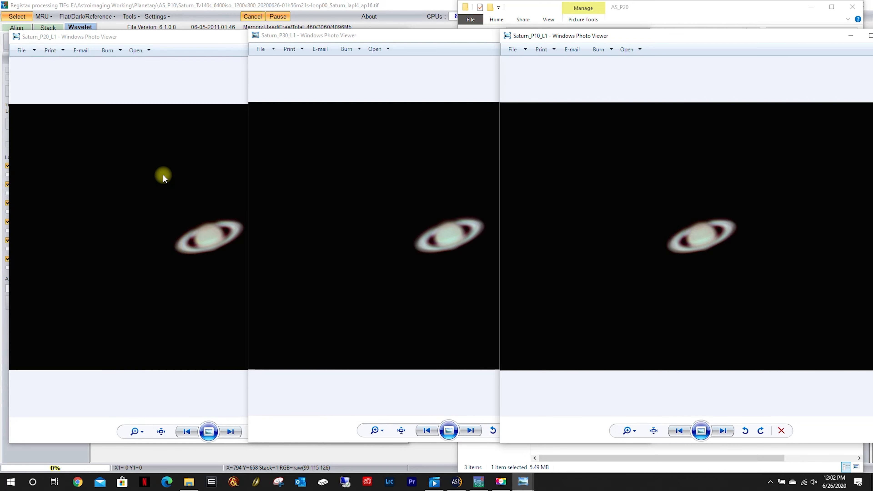
Maximize the Saturn_P20_L1 viewer, then bring up the Jupiter_P20_L30 viewer and place it beside the enlarged Saturn image.
double_click(200, 39)
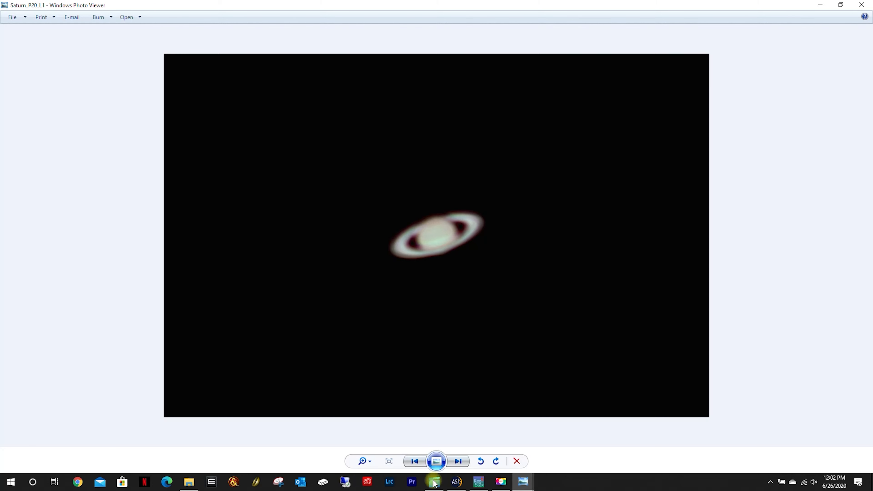
mouse_move(530, 485)
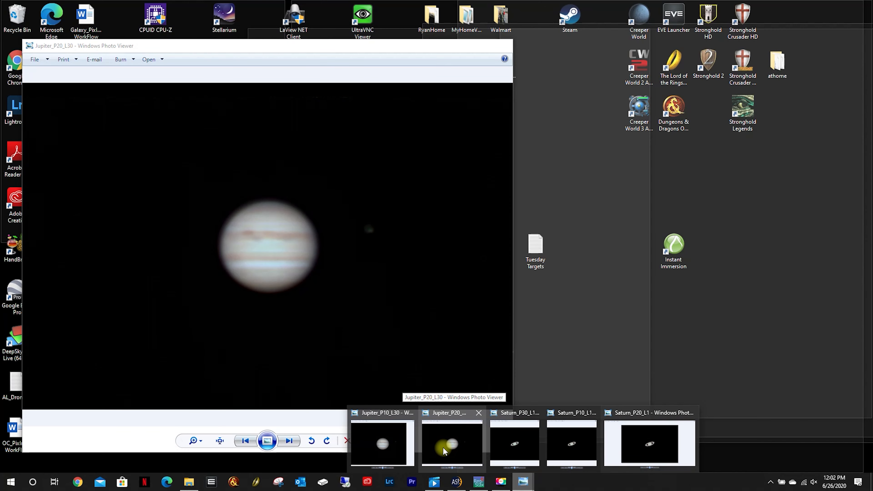
click(443, 447)
drag(273, 47, 742, 31)
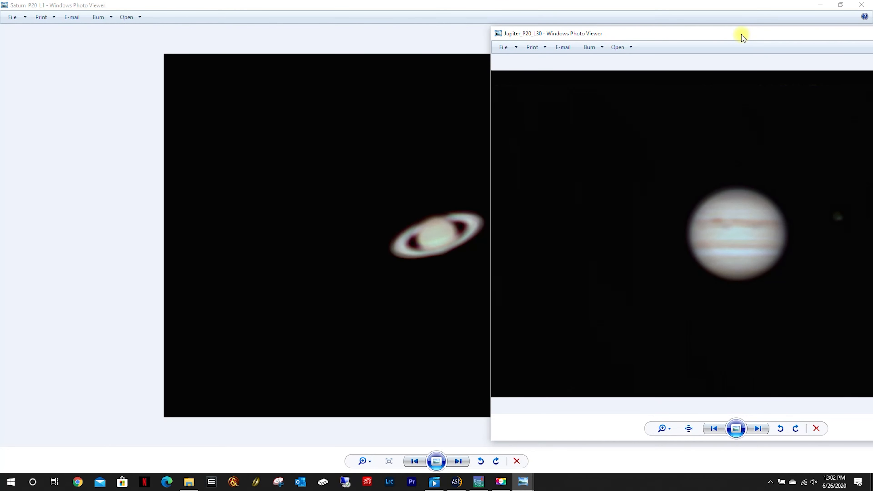